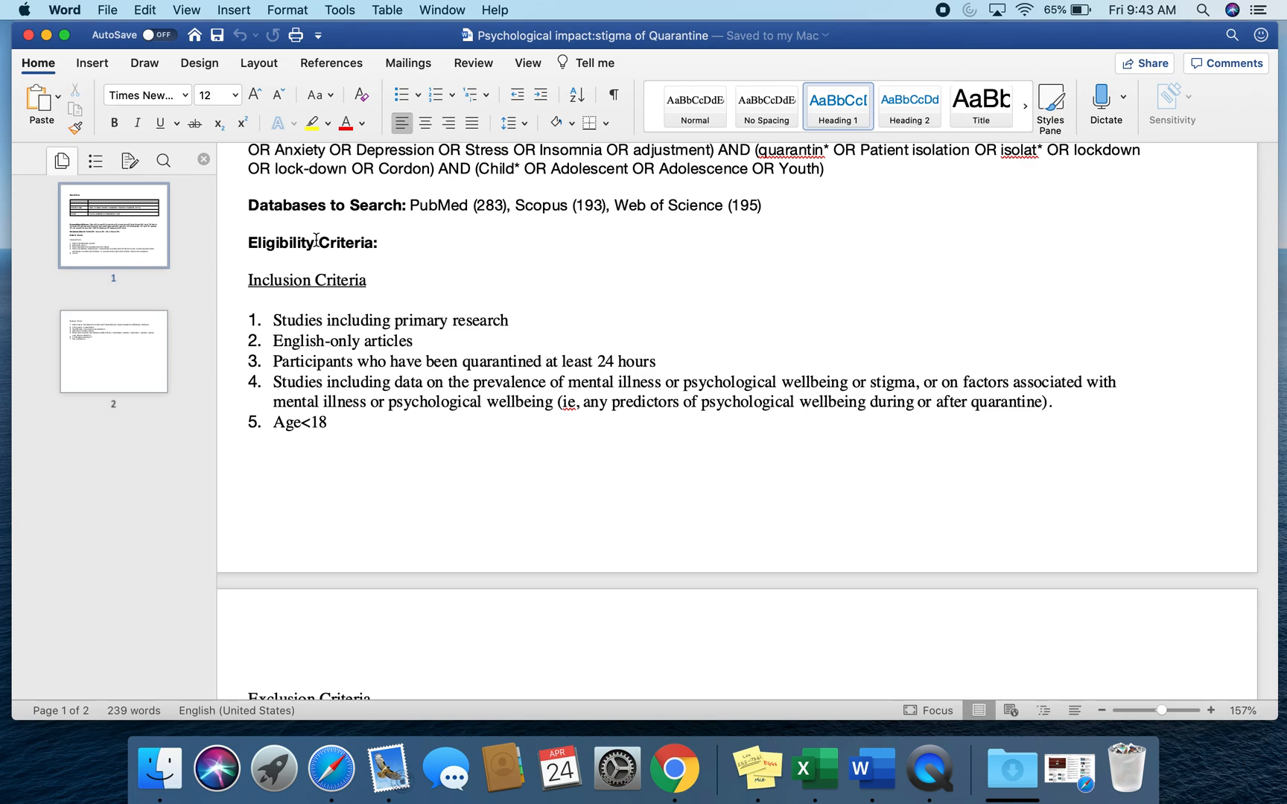
- Review the inclusion and exclusion criteria in the Word document, highlighting the exclusion list, and return to the search terms
left_click(258, 462)
scroll(307, 447, "down", 2)
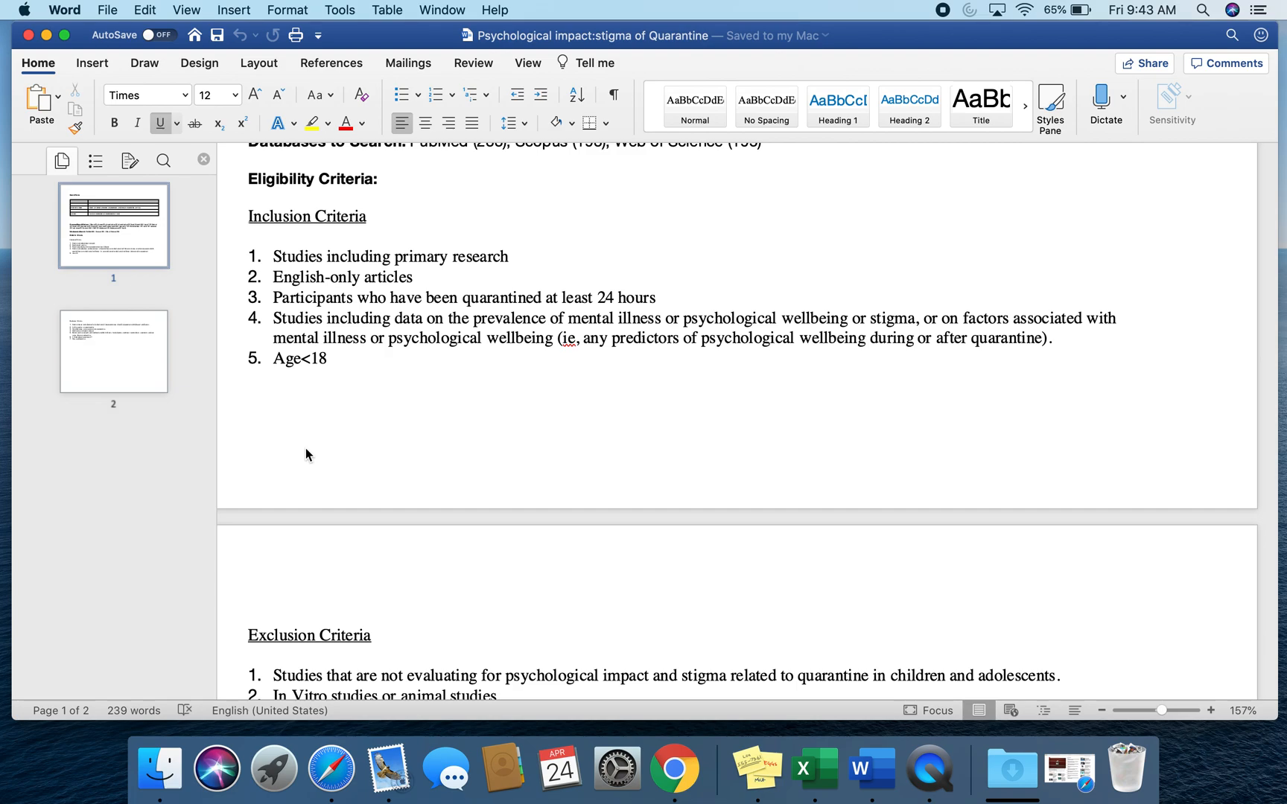
scroll(306, 453, "down", 5)
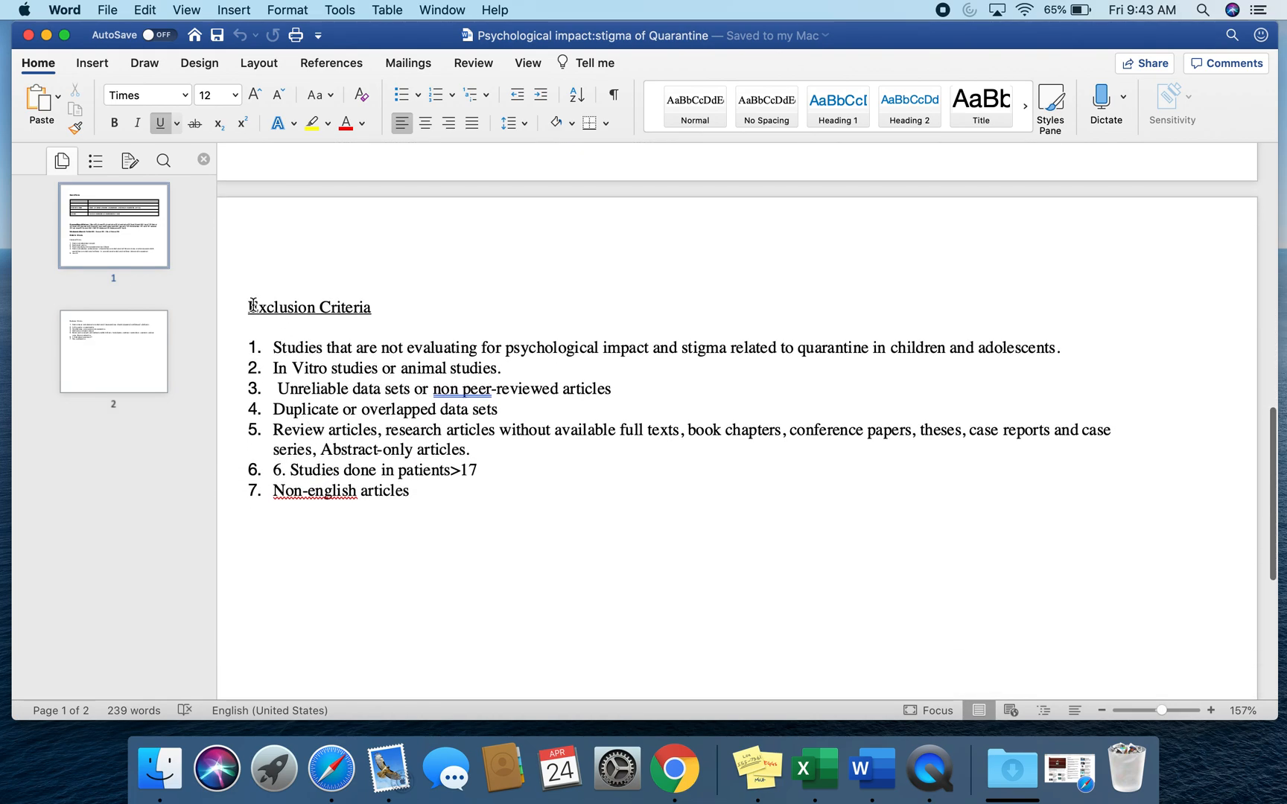
left_click_drag(253, 306, 257, 499)
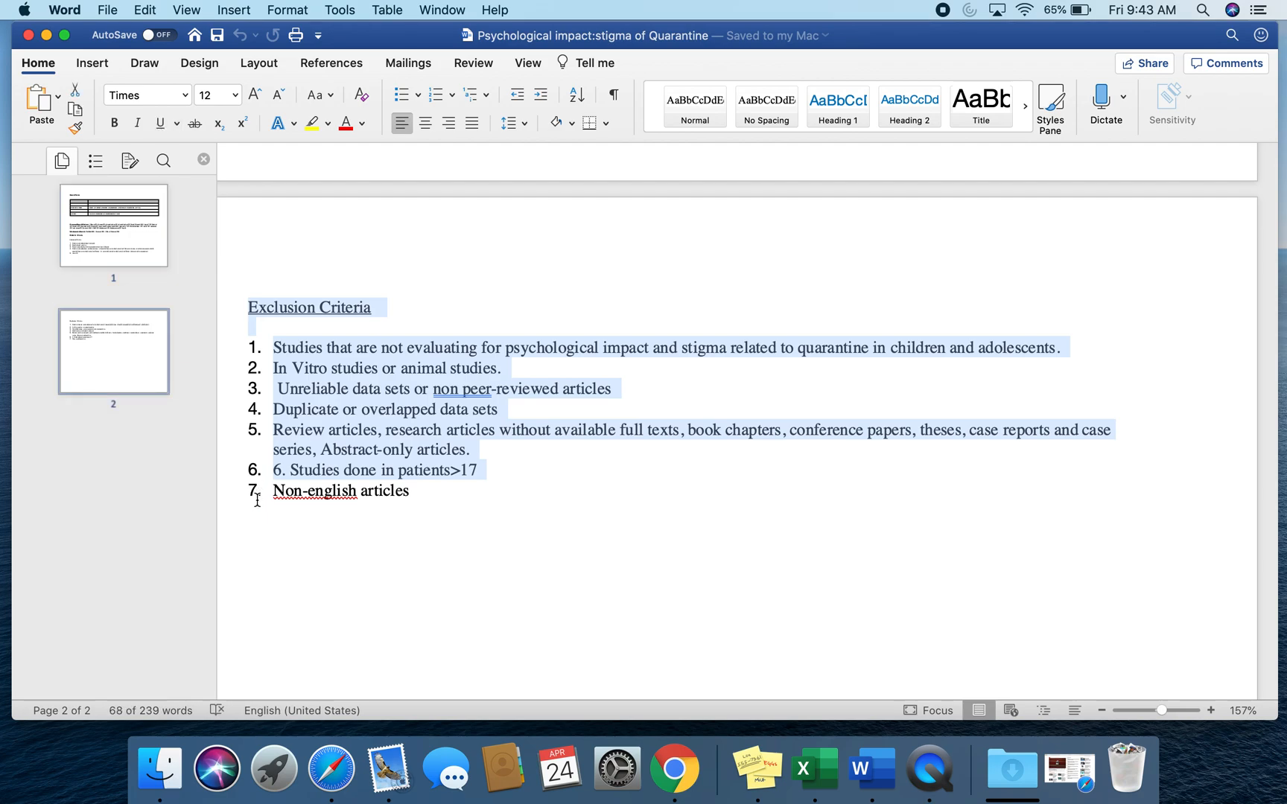
scroll(323, 341, "up", 12)
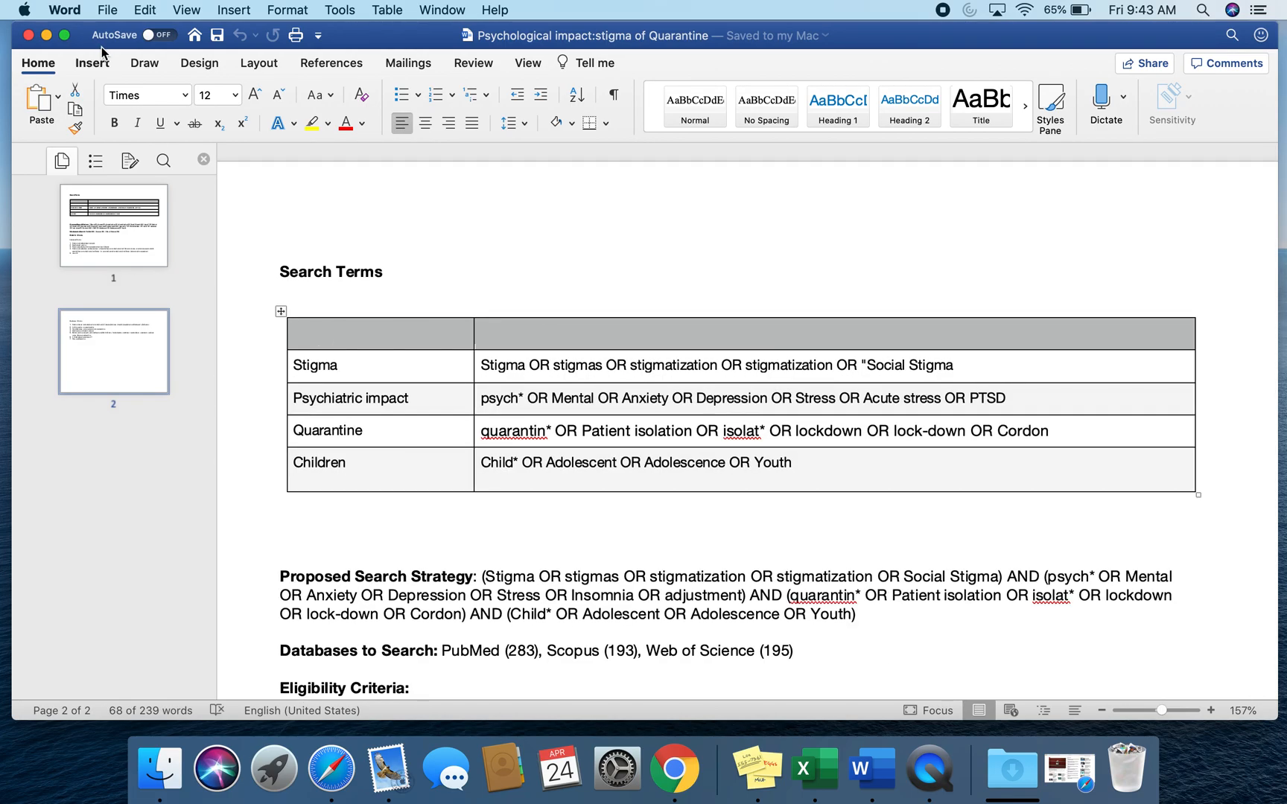
- Switch to the Psychological impact workbook in Excel, dismissing the file-opening dialog, and enlarge the workbook window
left_click(49, 35)
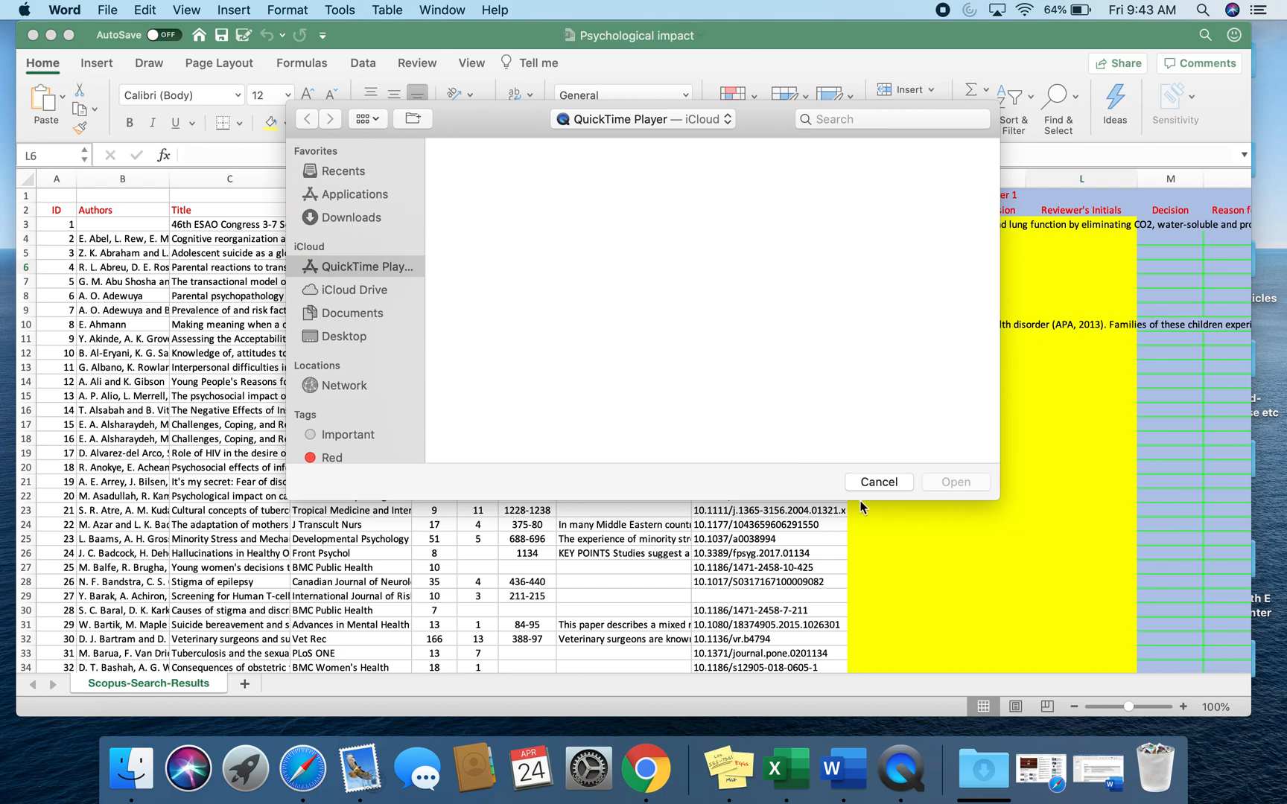
left_click(867, 484)
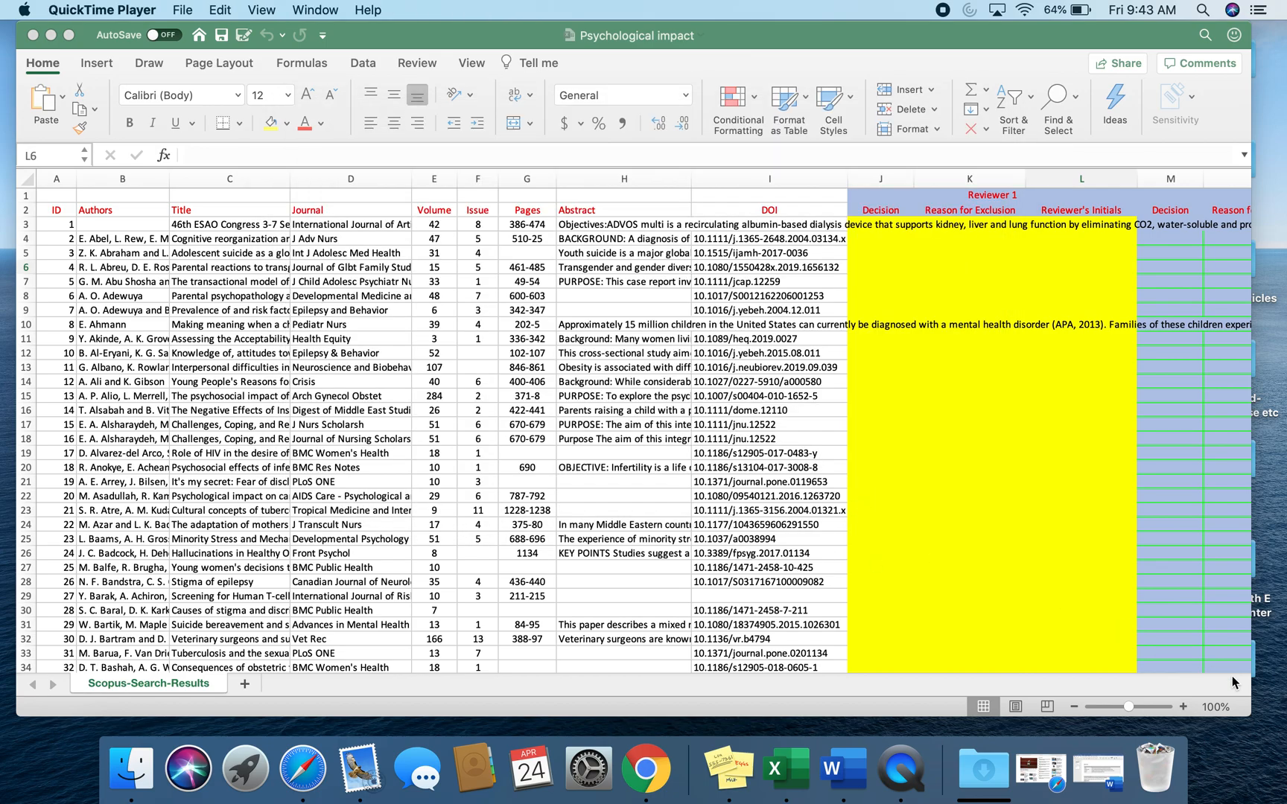
left_click_drag(1251, 719, 1283, 733)
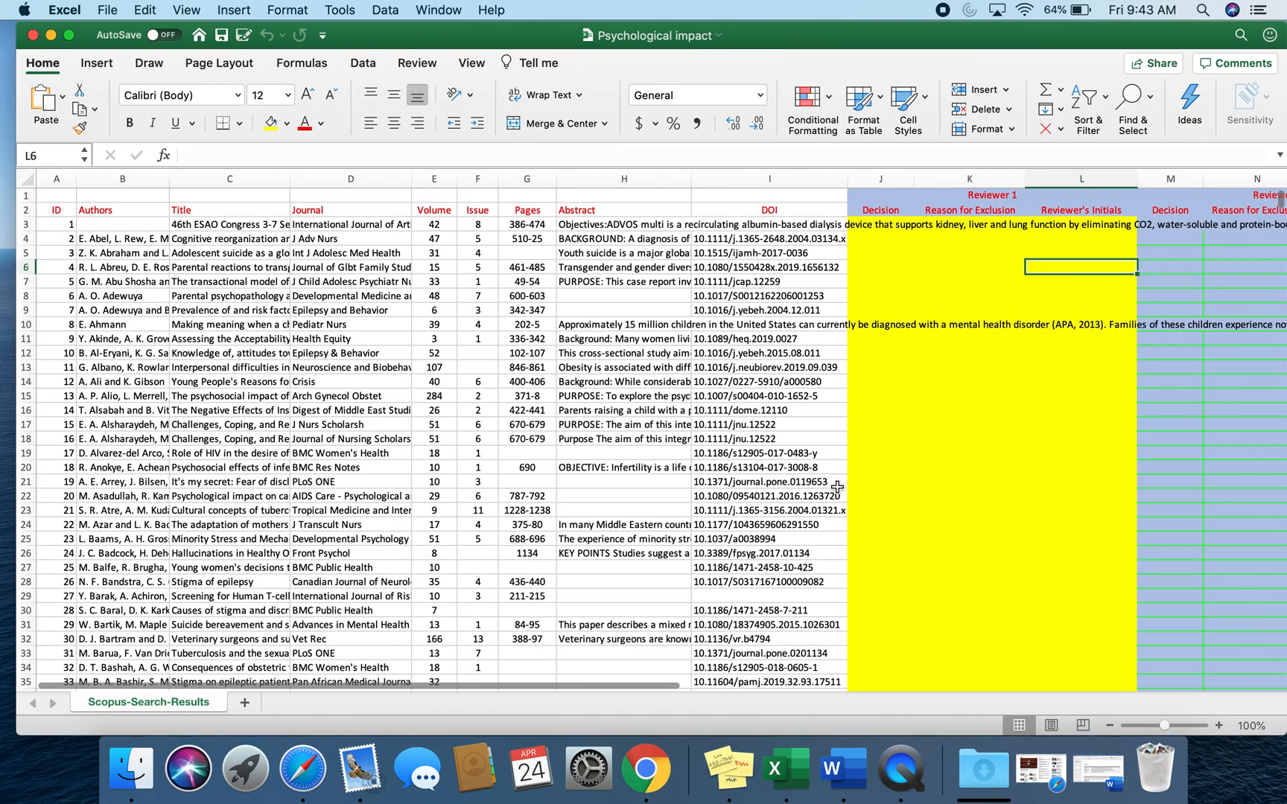
- Look through the list of records with the whole ID column selected, returning to the first row
scroll(549, 442, "down", 10)
scroll(549, 443, "up", 10)
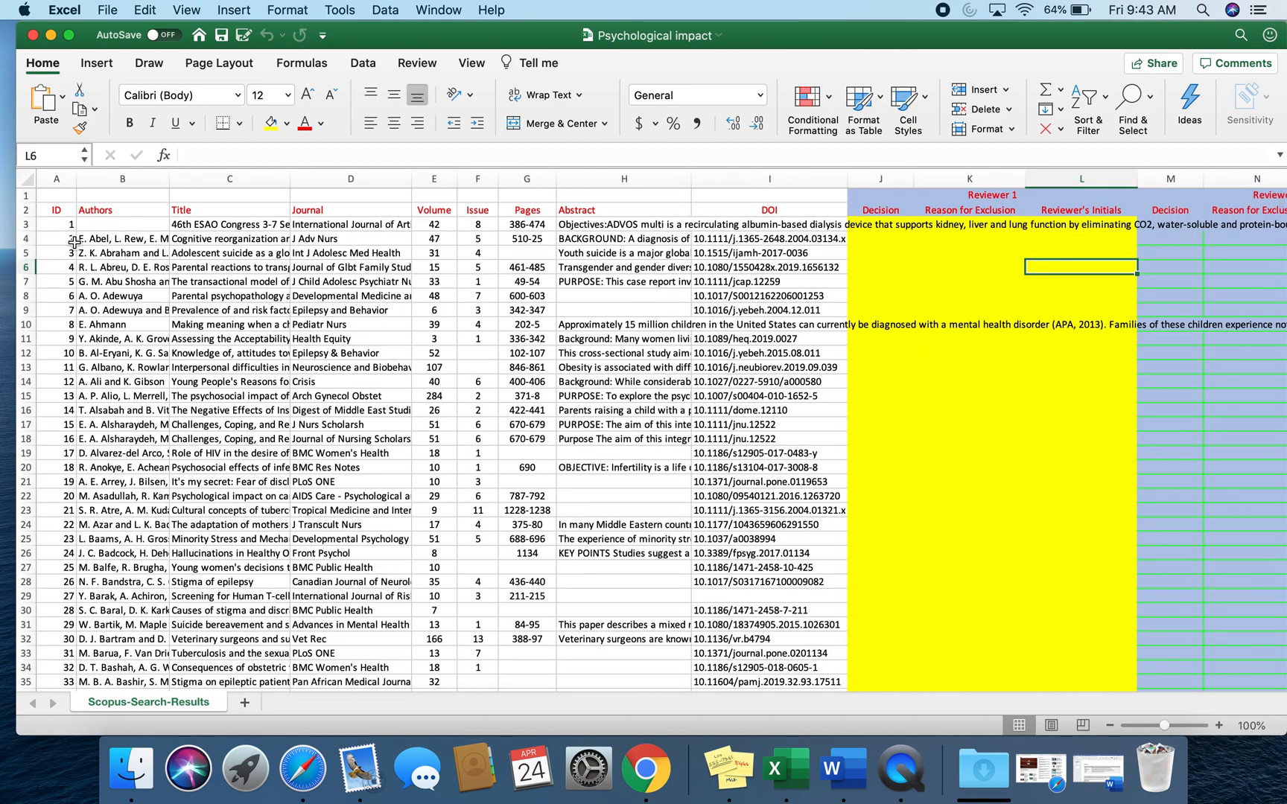
left_click(61, 186)
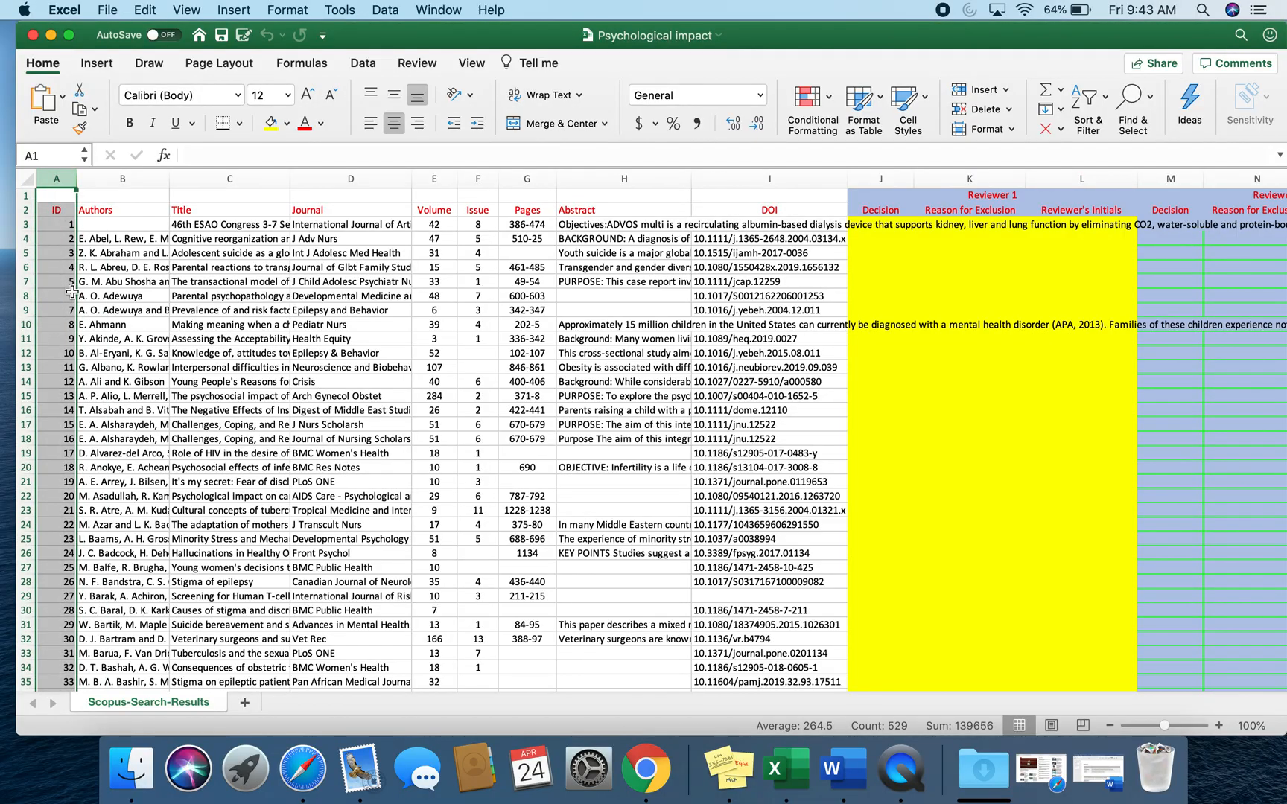
scroll(68, 421, "down", 5)
scroll(67, 420, "down", 20)
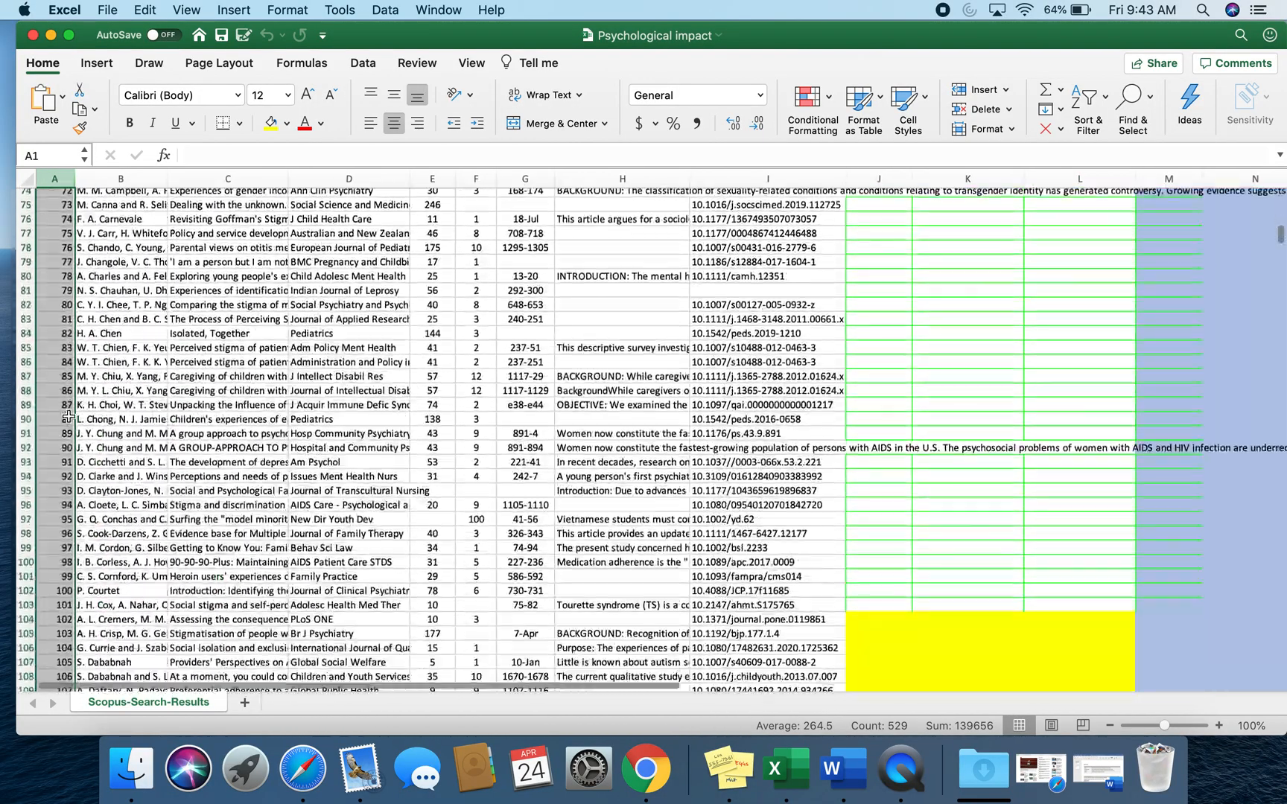
scroll(68, 417, "down", 20)
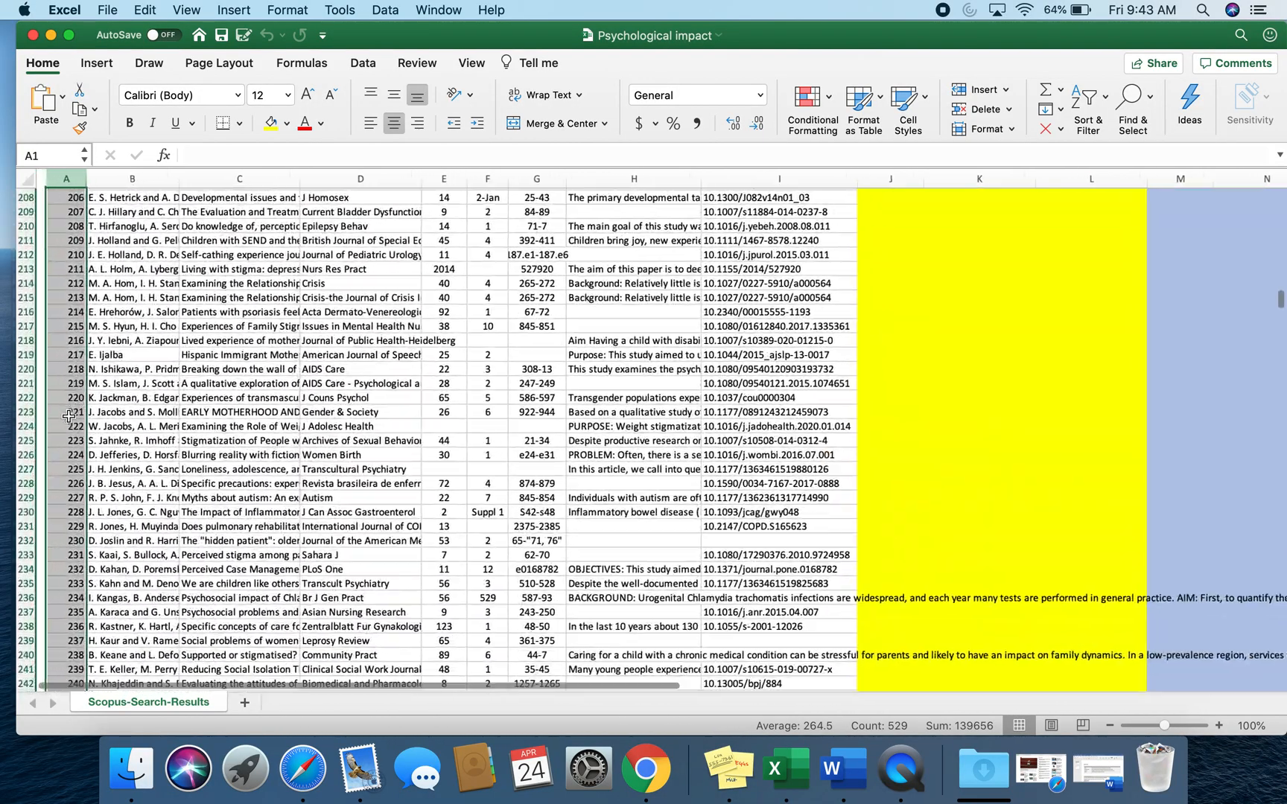
scroll(67, 416, "up", 20)
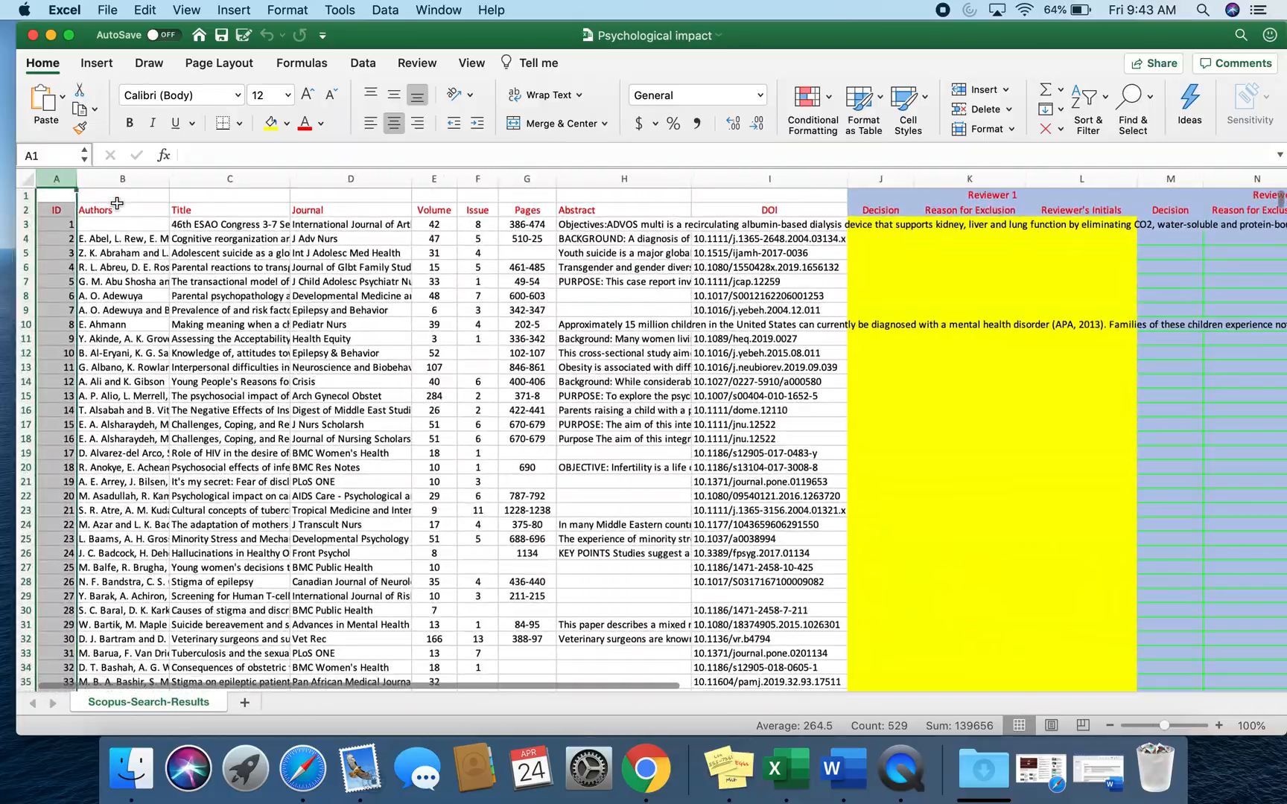
- Highlight the Authors, Title, Journal, Volume, Issue, Pages, Abstract and DOI columns one after another
left_click(119, 179)
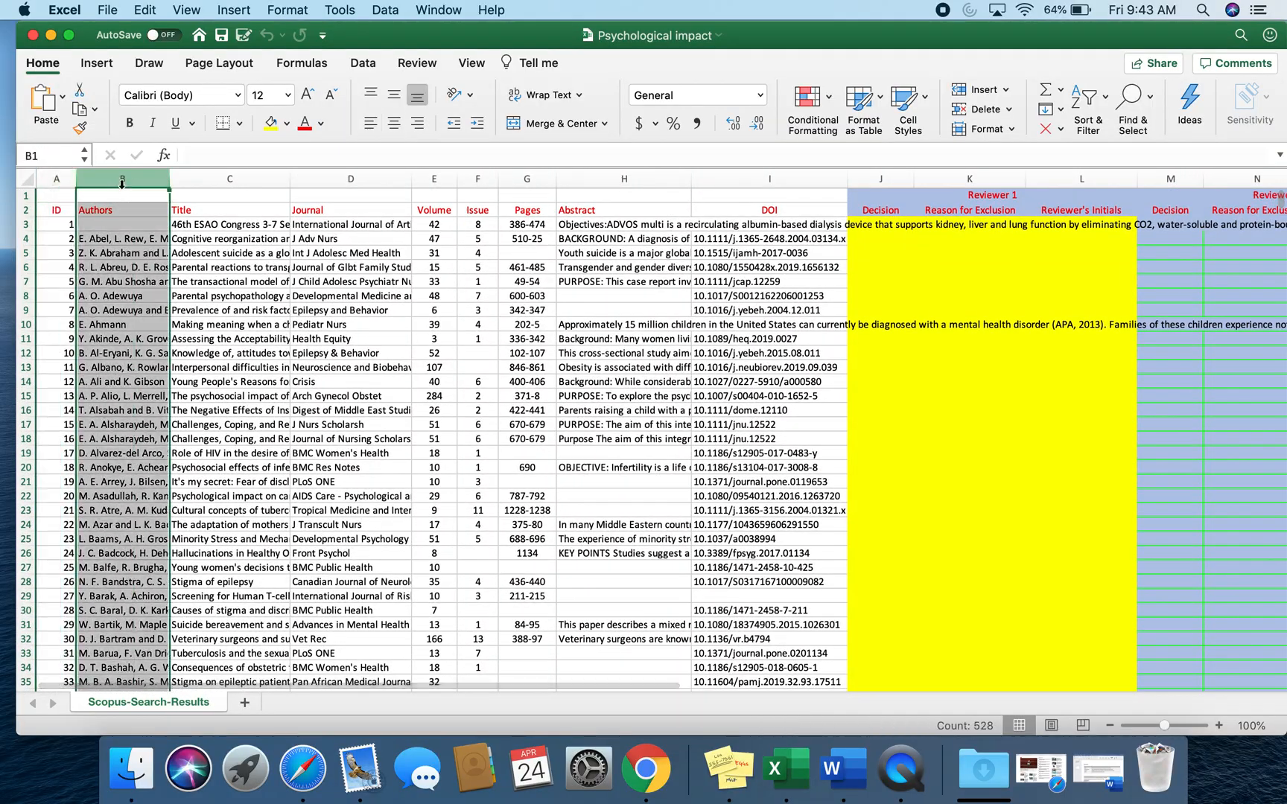
left_click(194, 172)
left_click(316, 179)
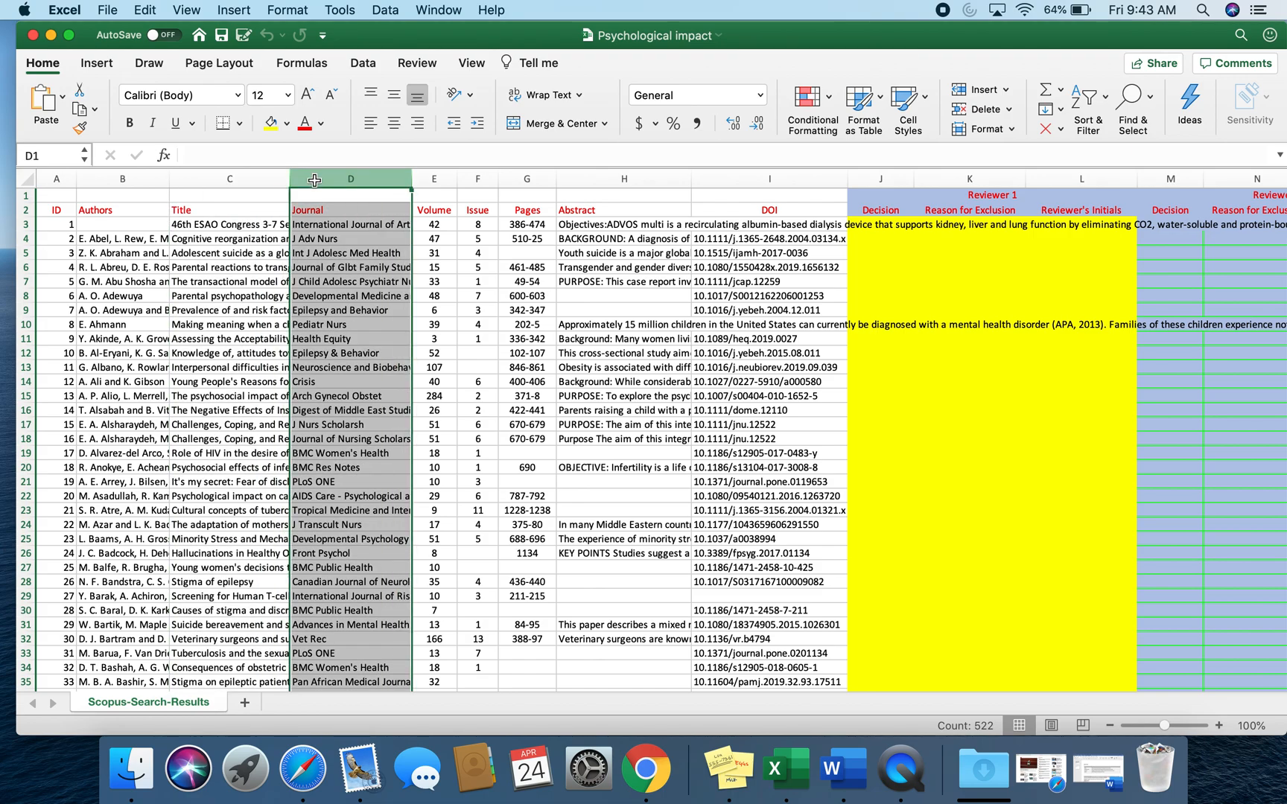
left_click(438, 177)
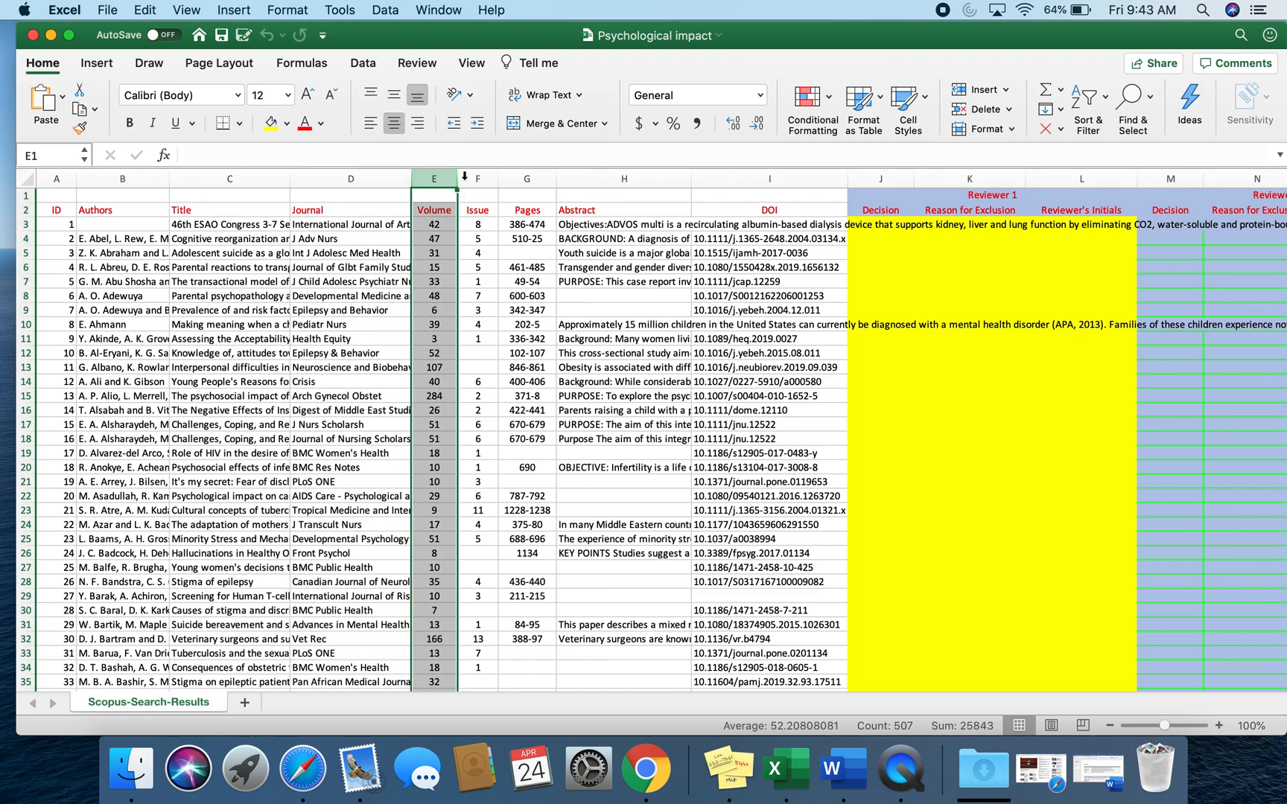
left_click(477, 178)
left_click(529, 176)
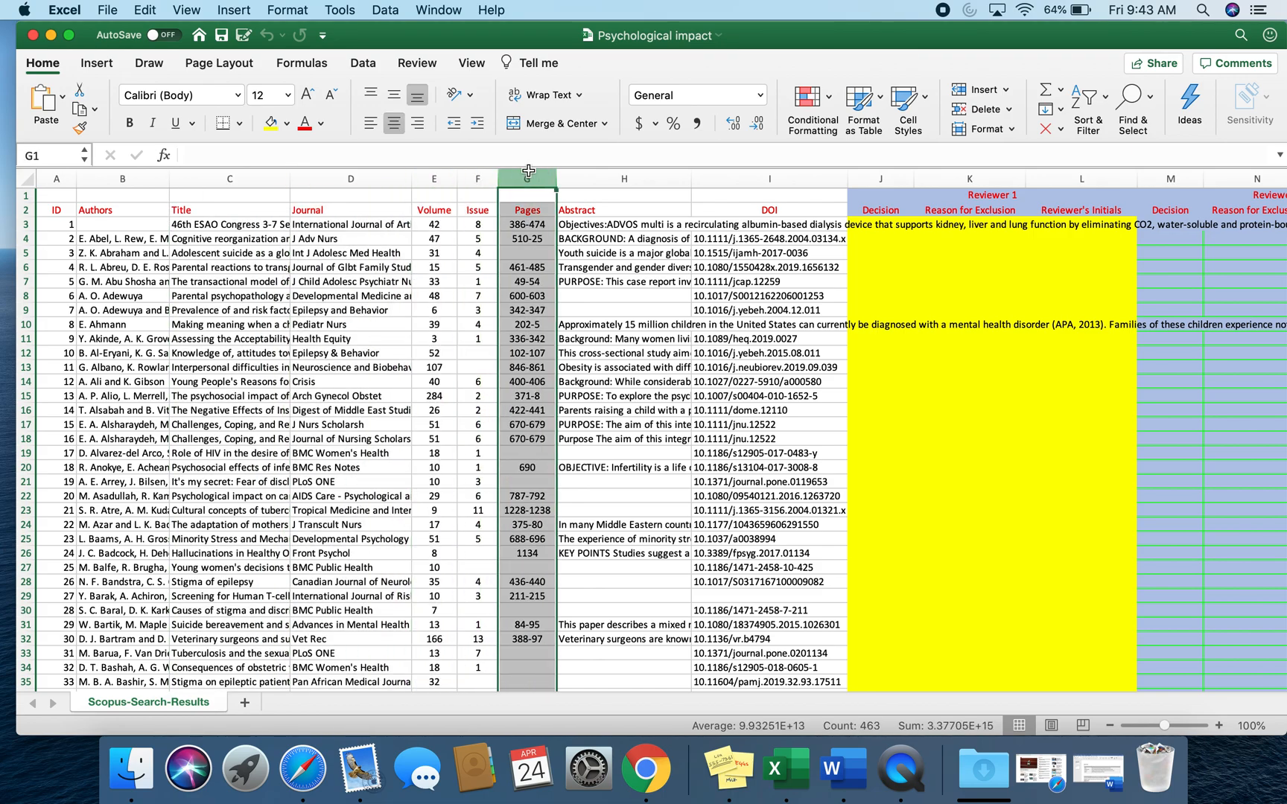
left_click(592, 176)
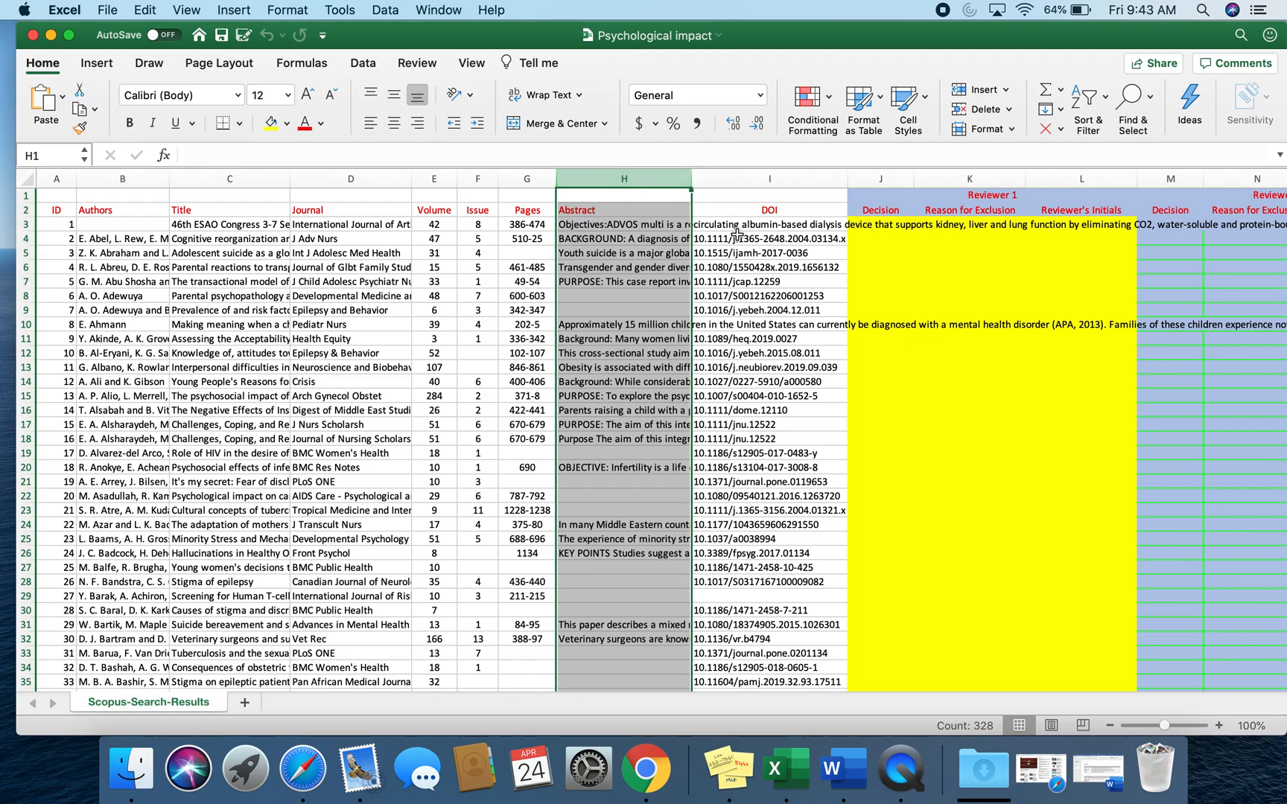
left_click(740, 185)
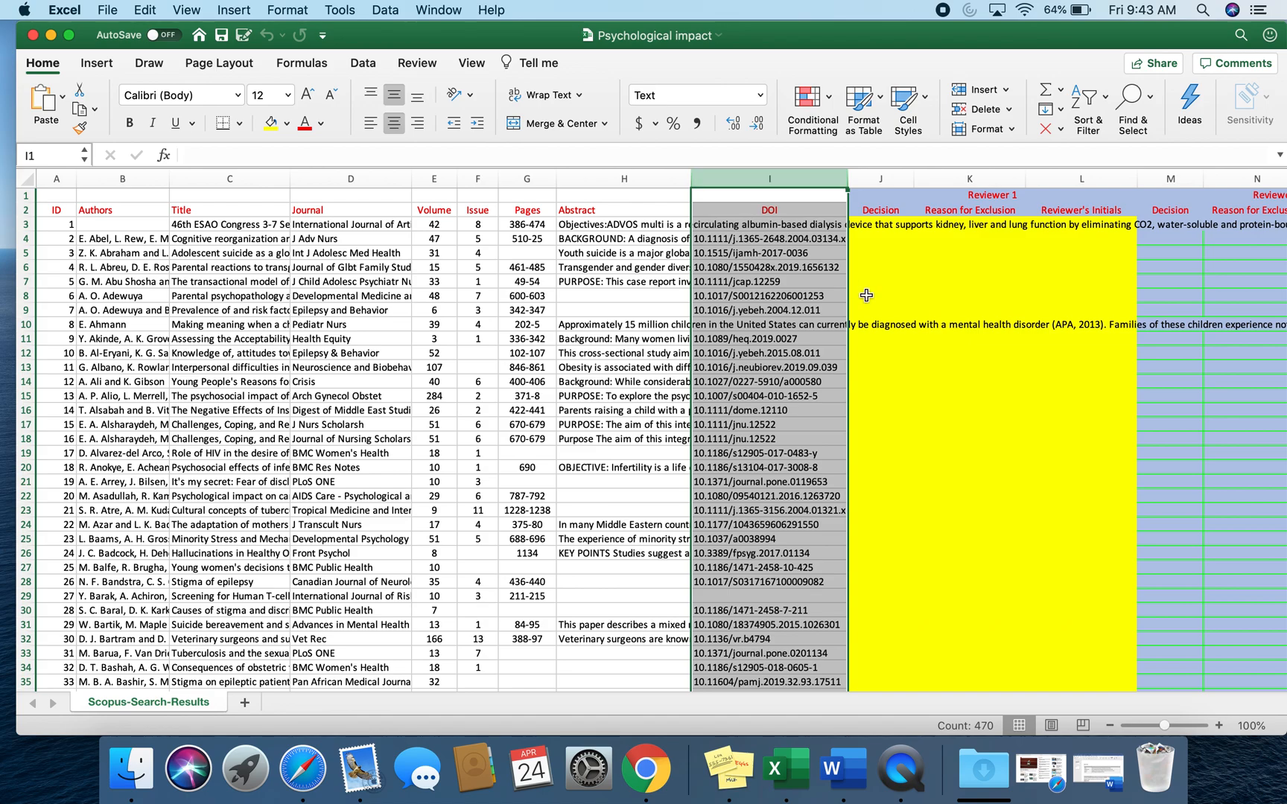
- Inspect the Reviewer 1, Reviewer 2 and Final Review columns, selecting Reviewer 1's Decision heading
scroll(856, 295, "right", 10)
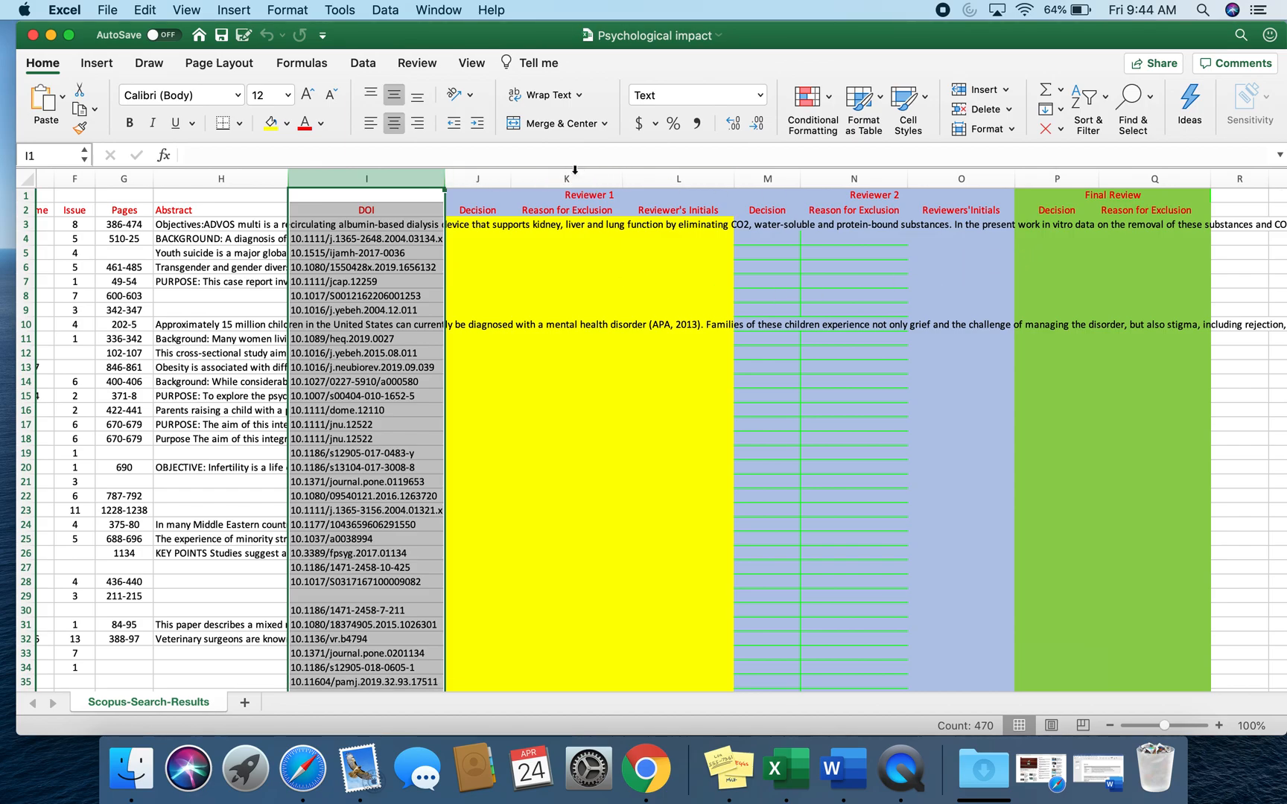
left_click(819, 162)
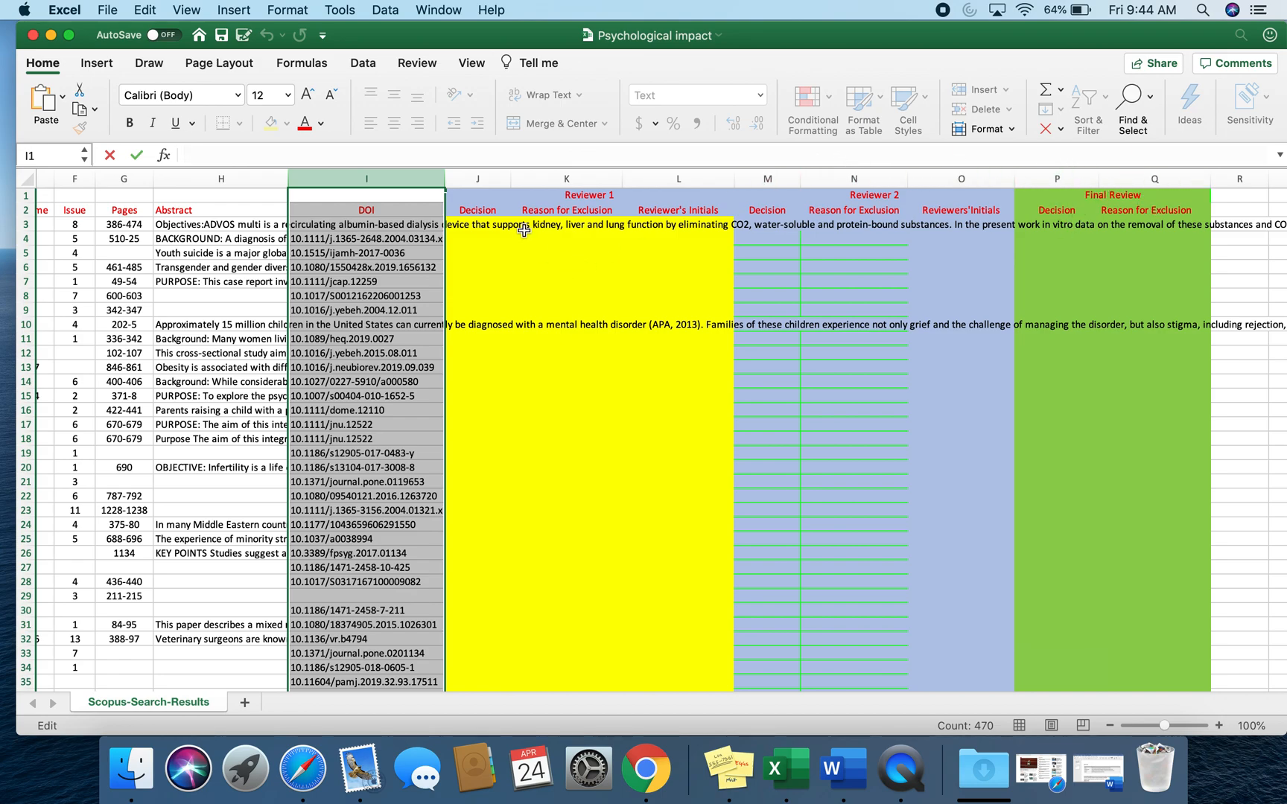
left_click(474, 210)
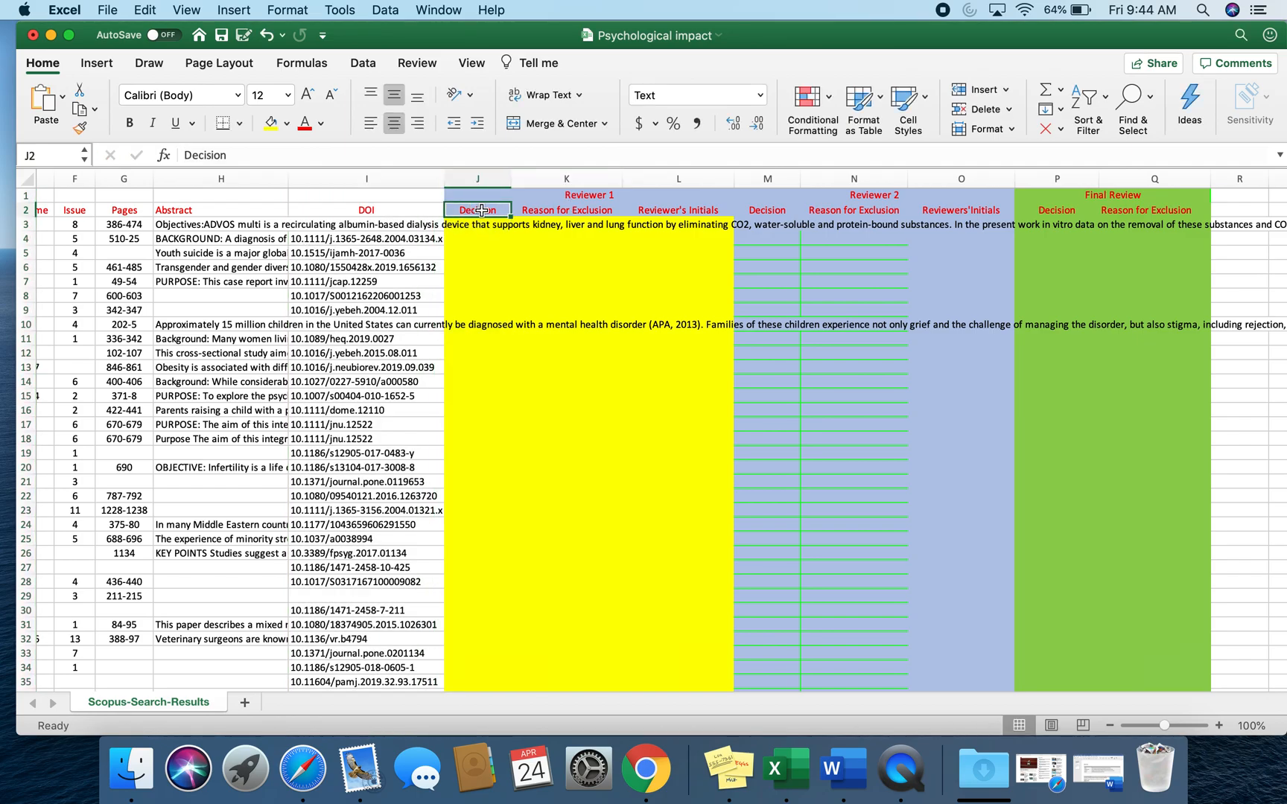
scroll(481, 211, "left", 10)
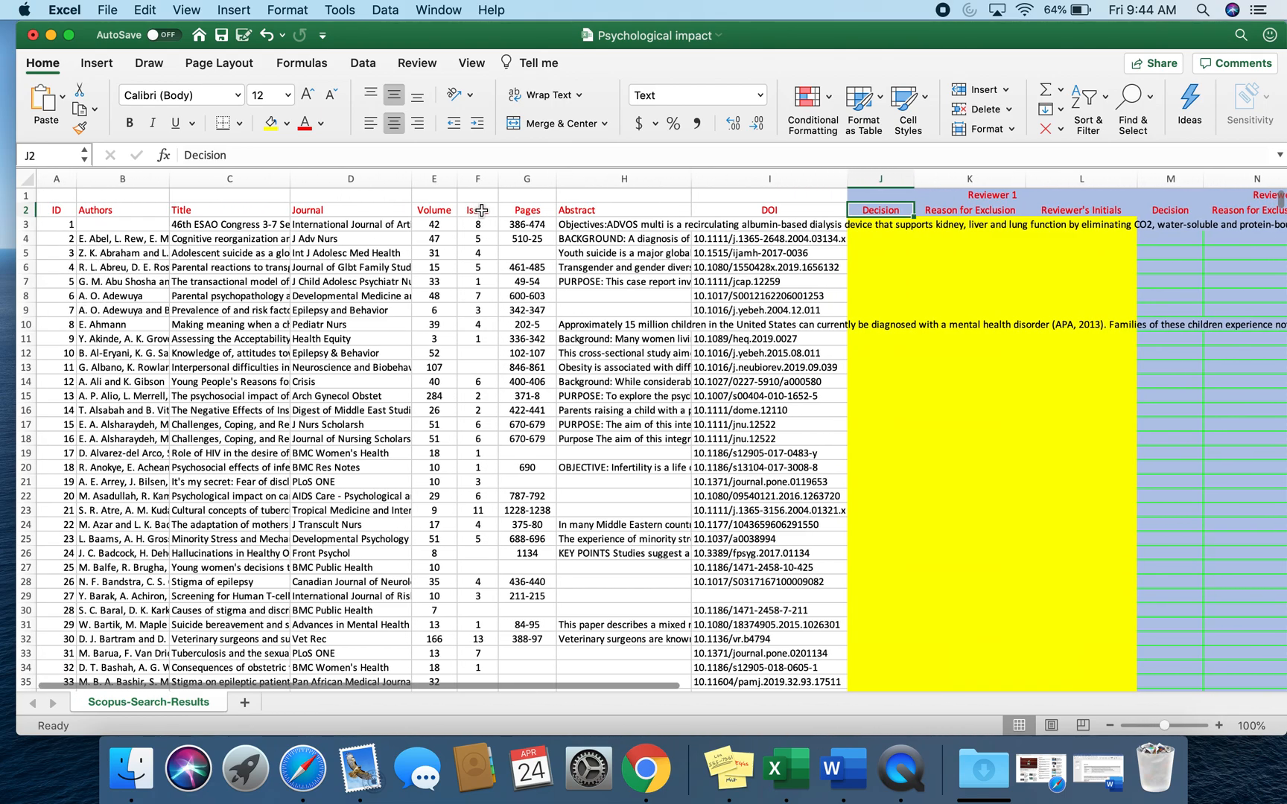
- Read the first record's title and its full abstract in a temporarily enlarged formula bar
left_click(192, 224)
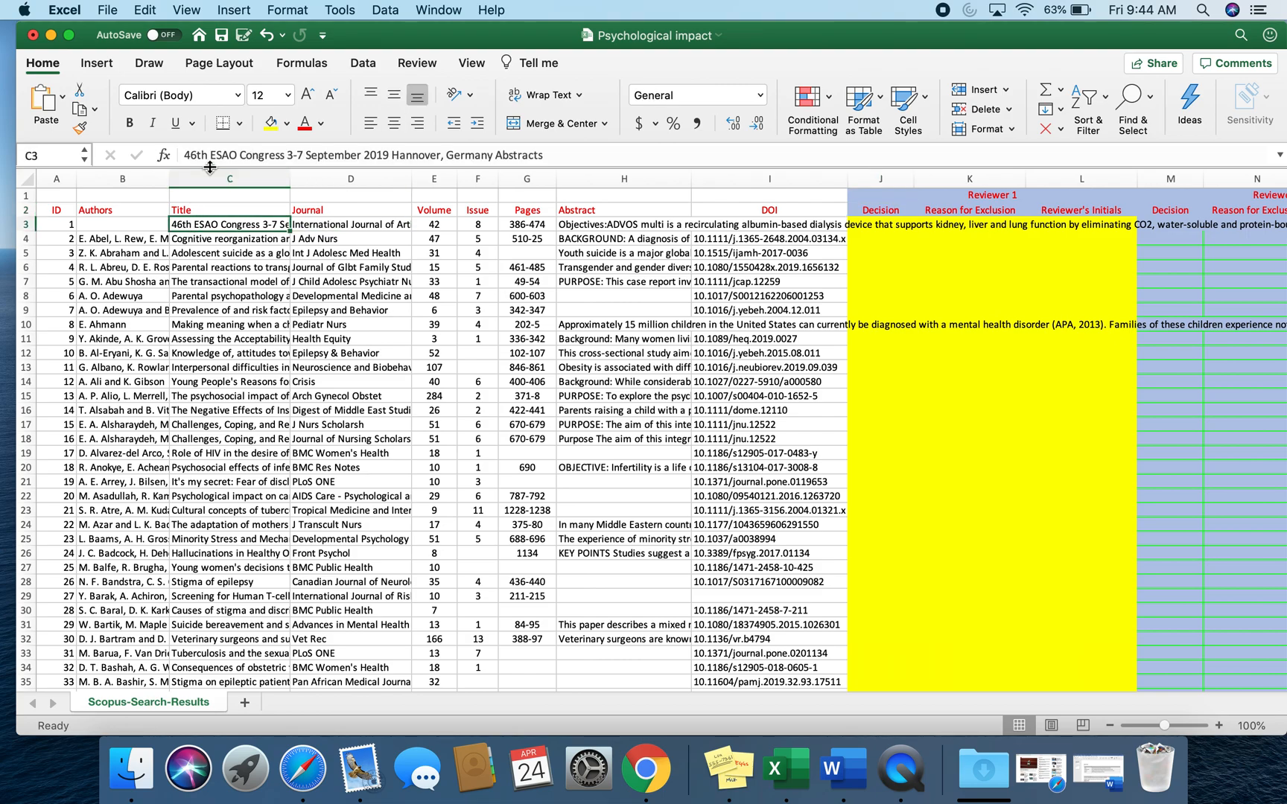
left_click_drag(208, 160, 545, 156)
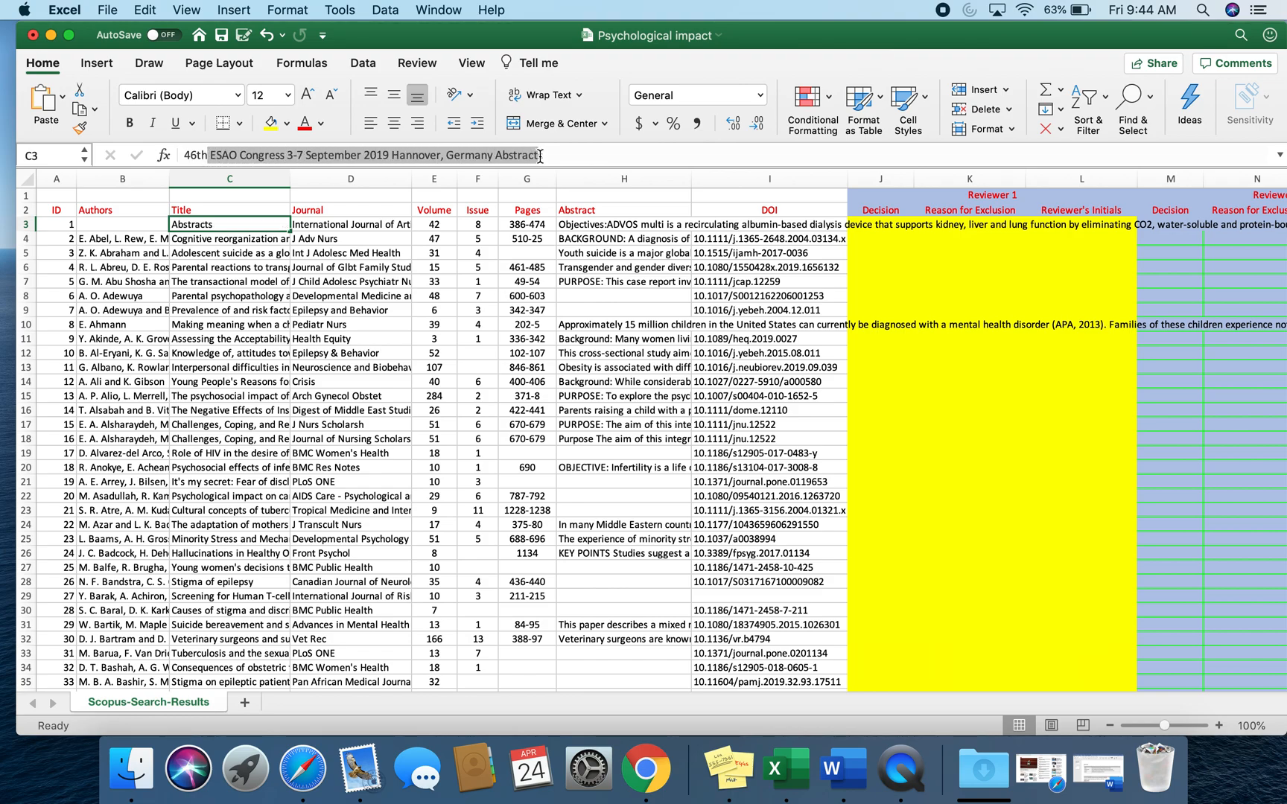
left_click(588, 223)
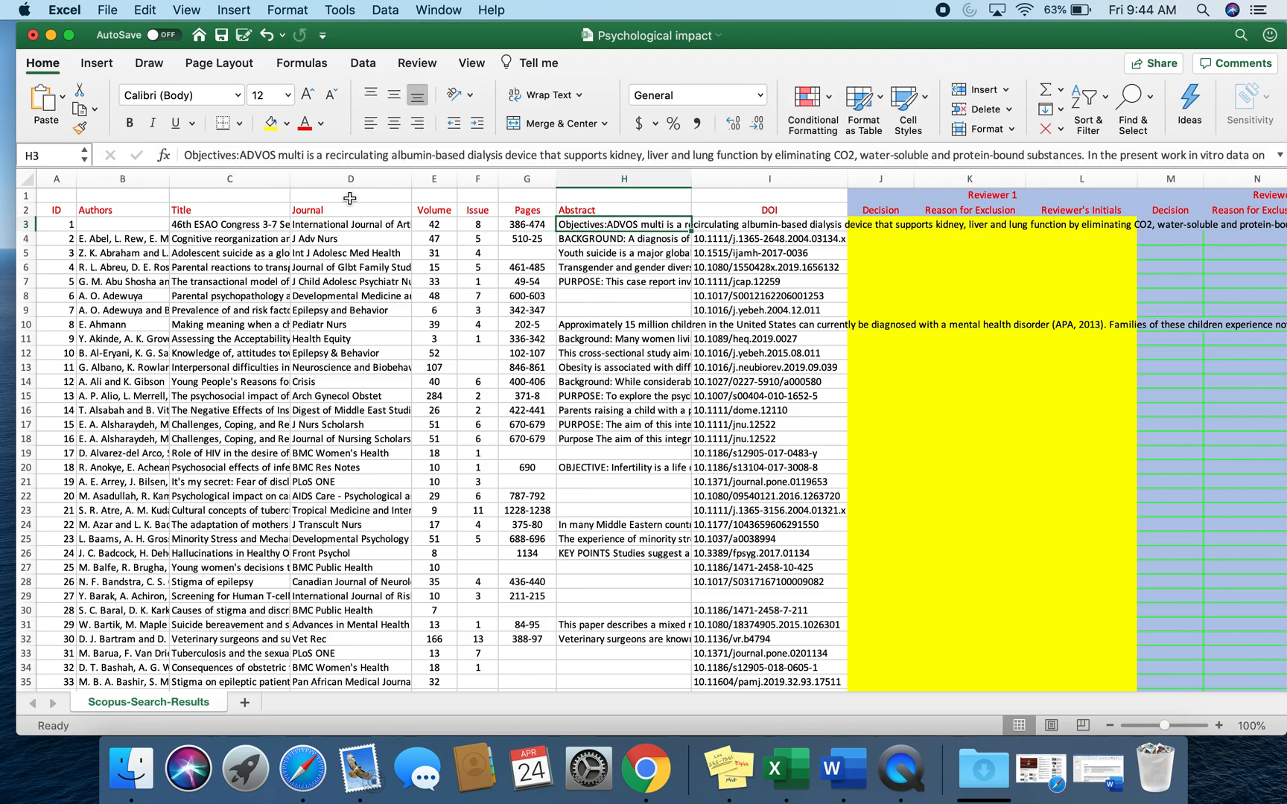
left_click_drag(172, 168, 124, 566)
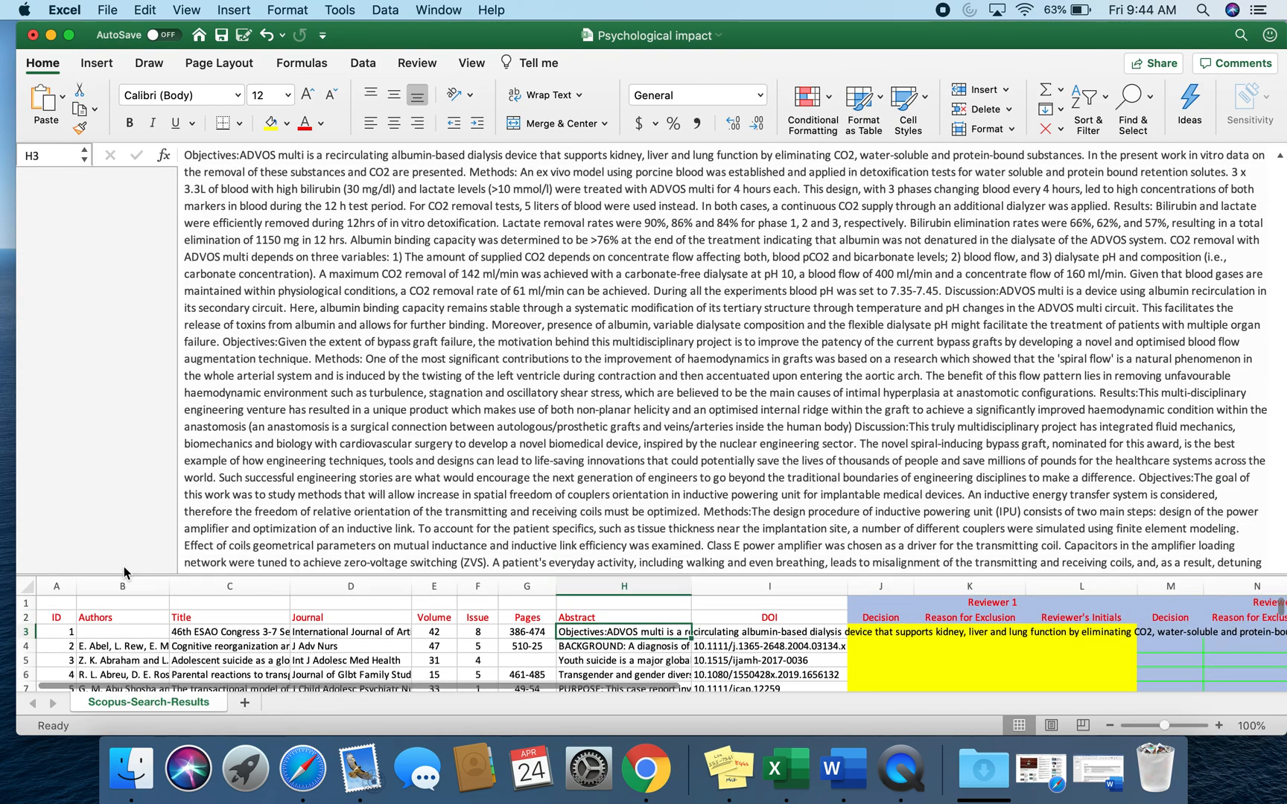
scroll(267, 349, "down", 15)
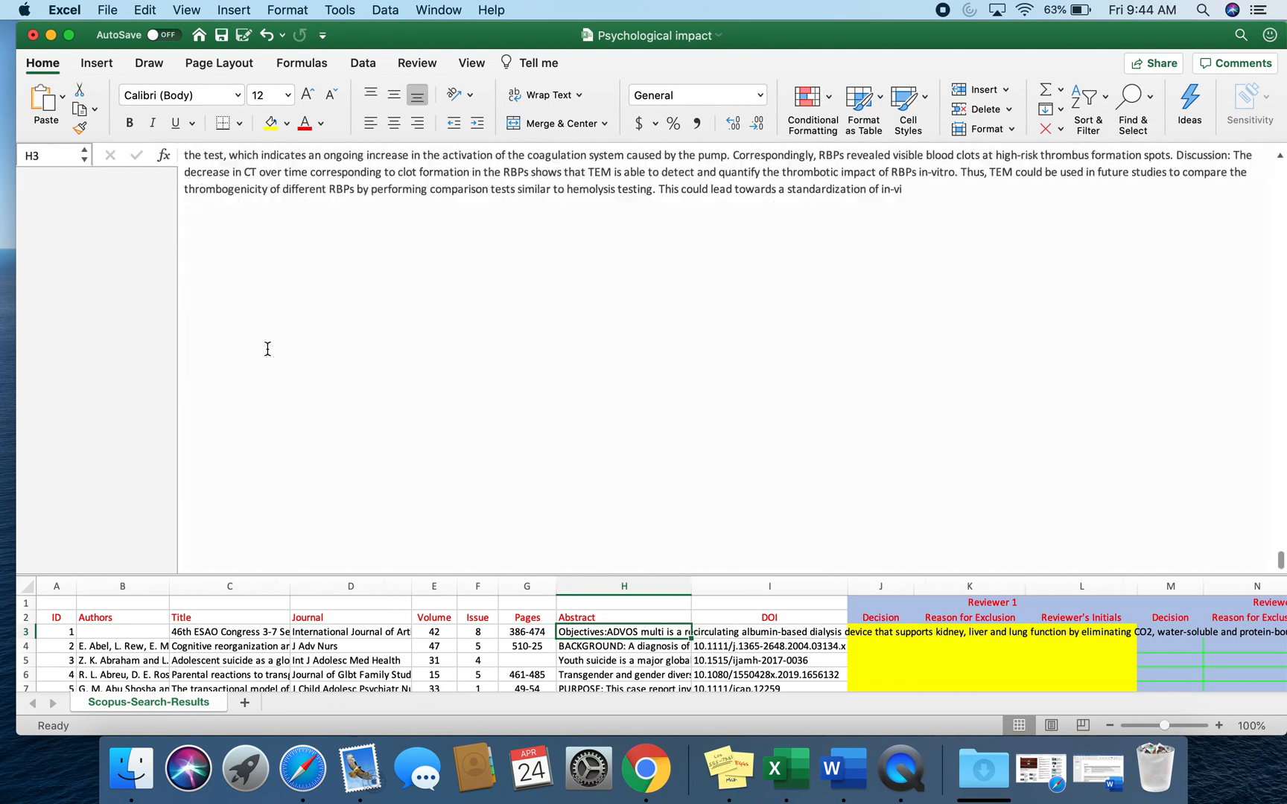
scroll(267, 349, "up", 20)
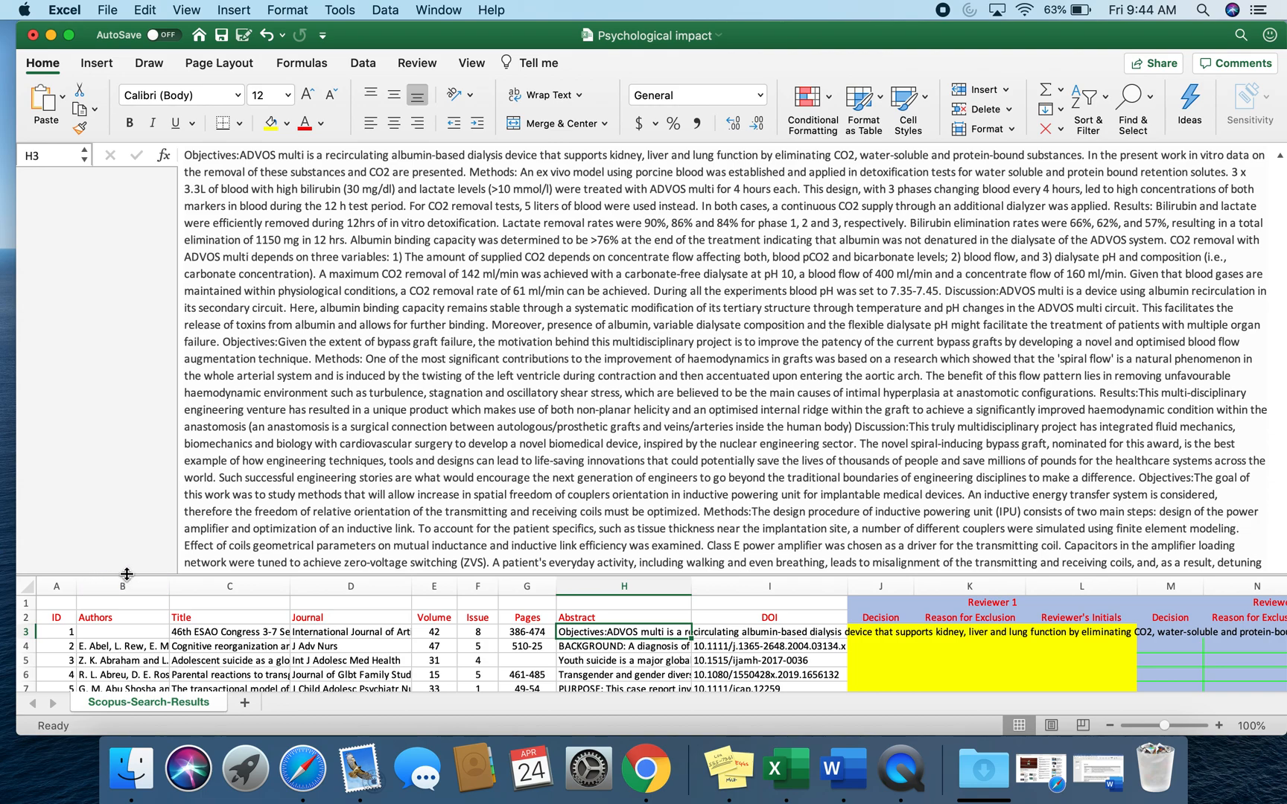
left_click_drag(126, 573, 128, 166)
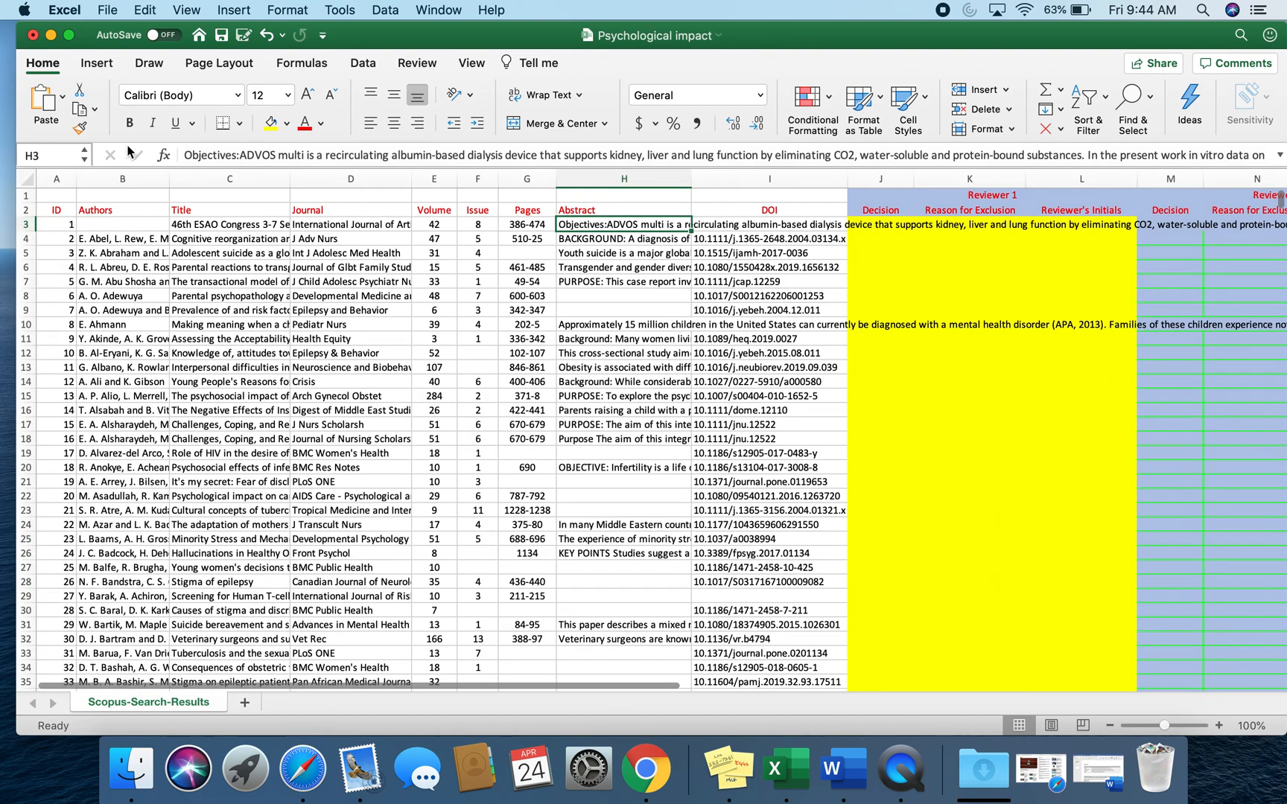
- Record Reviewer 1's entry for the first record: decision 0, reason for exclusion "Conference paper" and initials "SN"
scroll(788, 260, "right", 2)
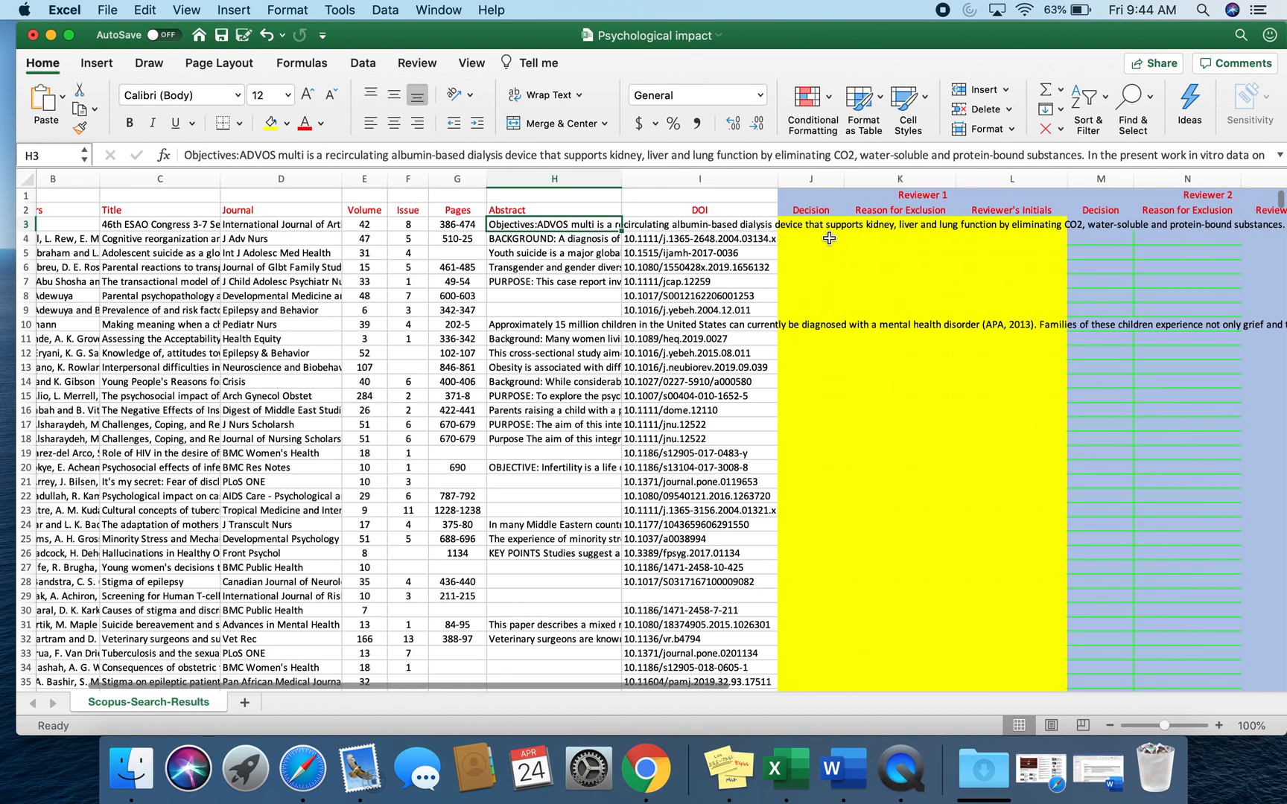
left_click(819, 225)
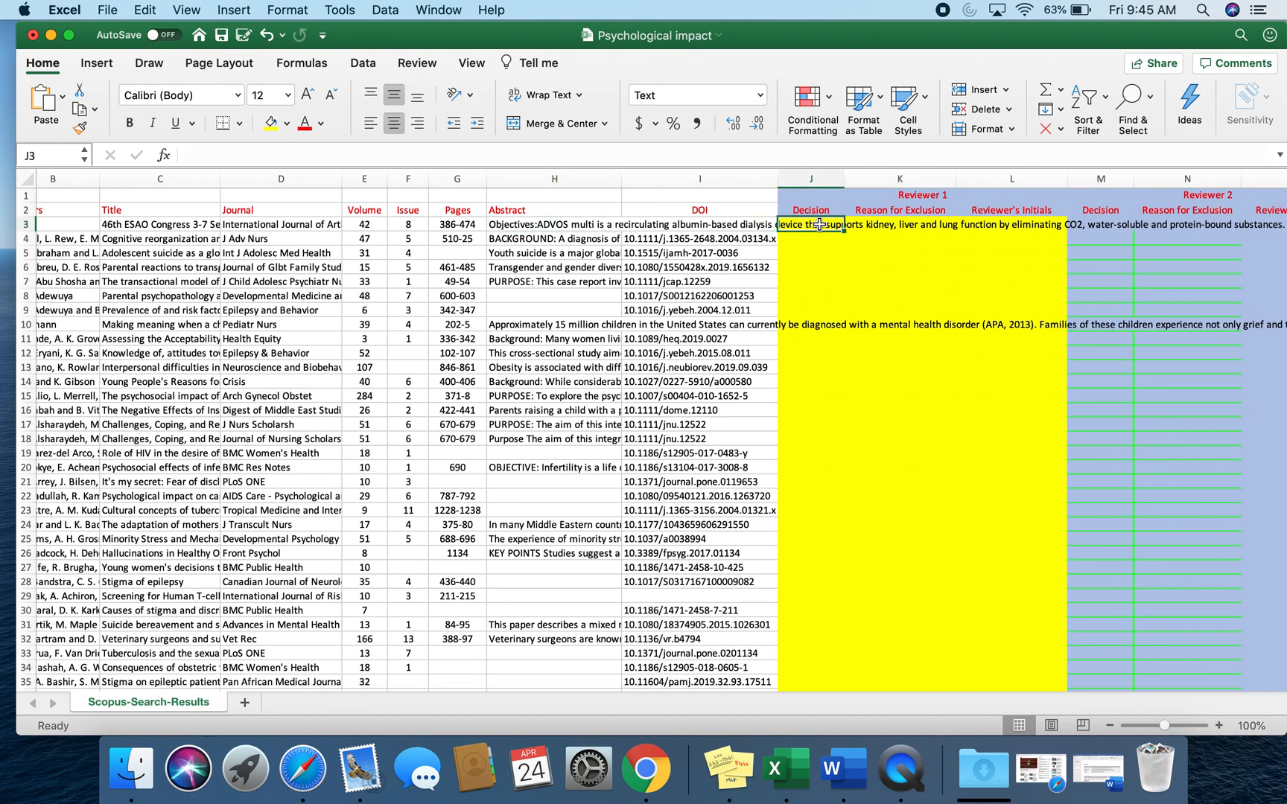
type("0")
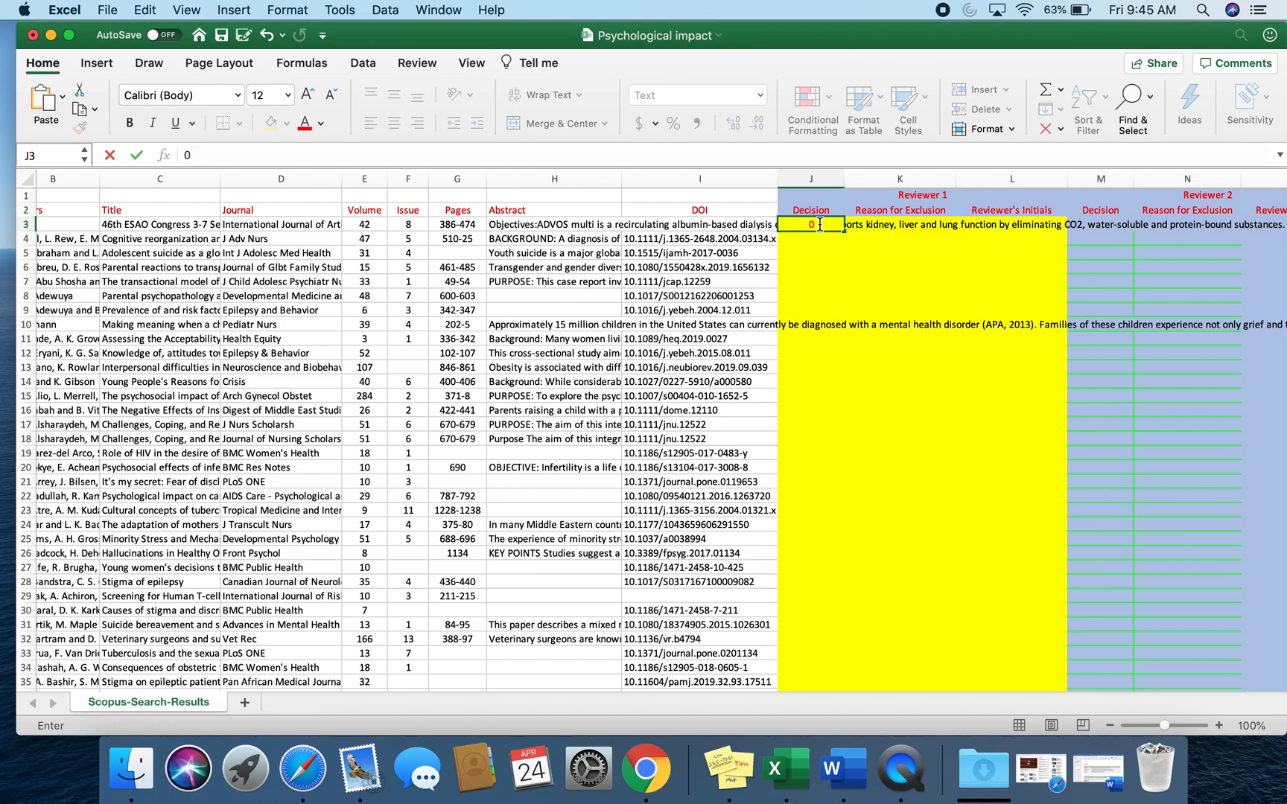
key("Tab")
type("C")
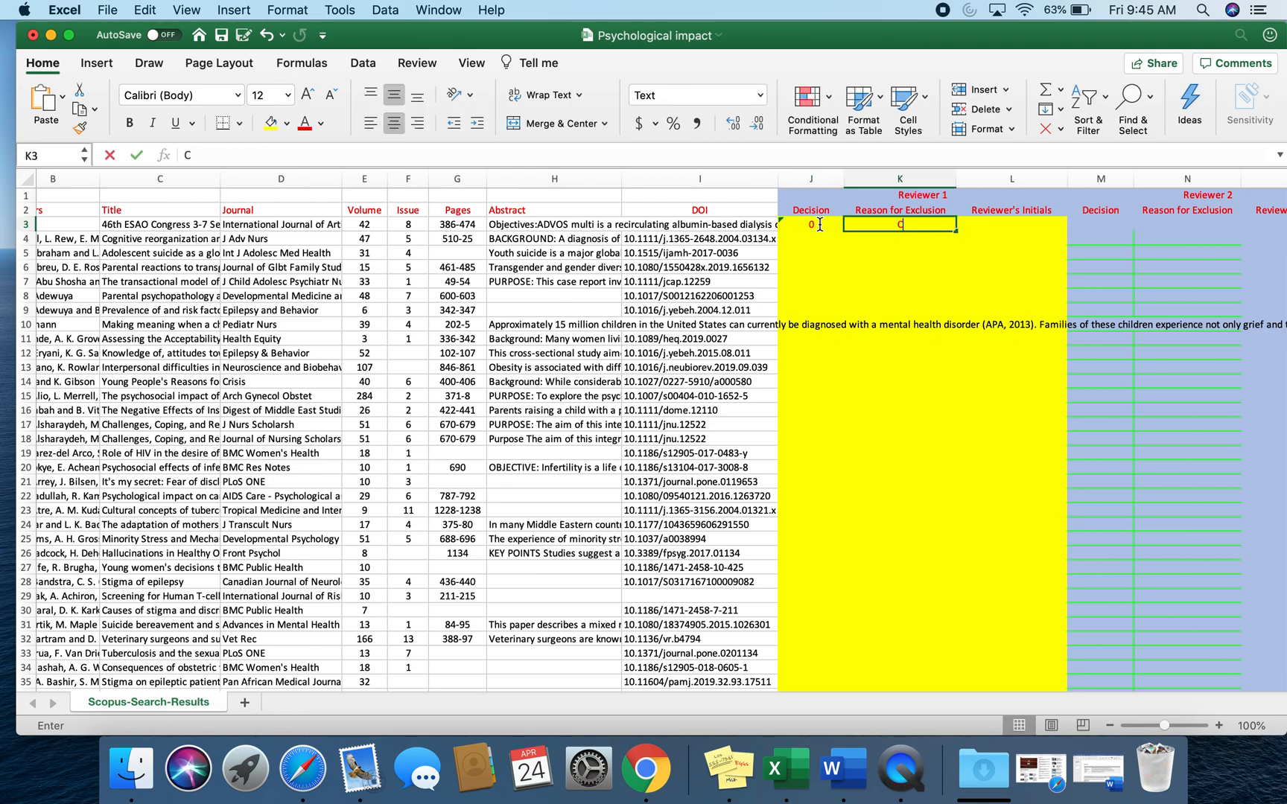
type("onferenc")
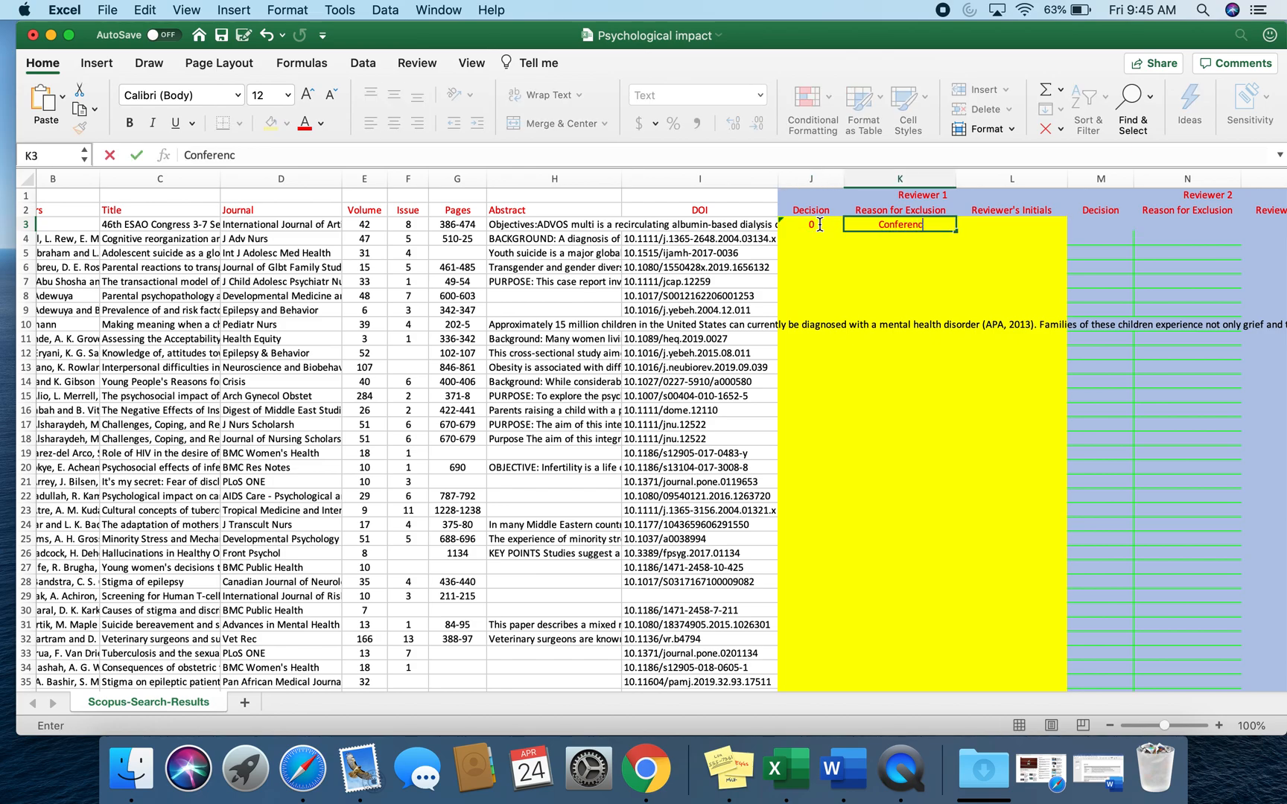
type("e paper")
key("Tab")
type("sn")
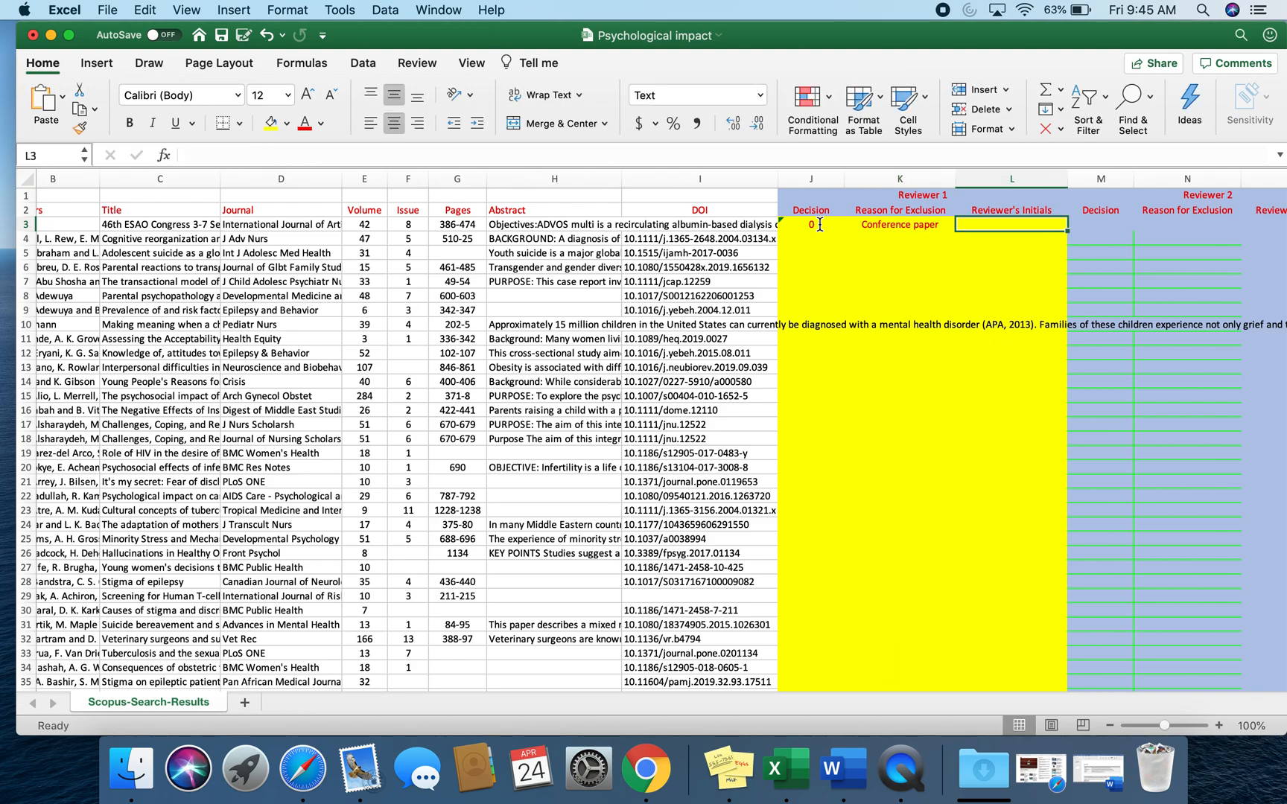
key("BackSpace")
key("BackSpace")
type("SN")
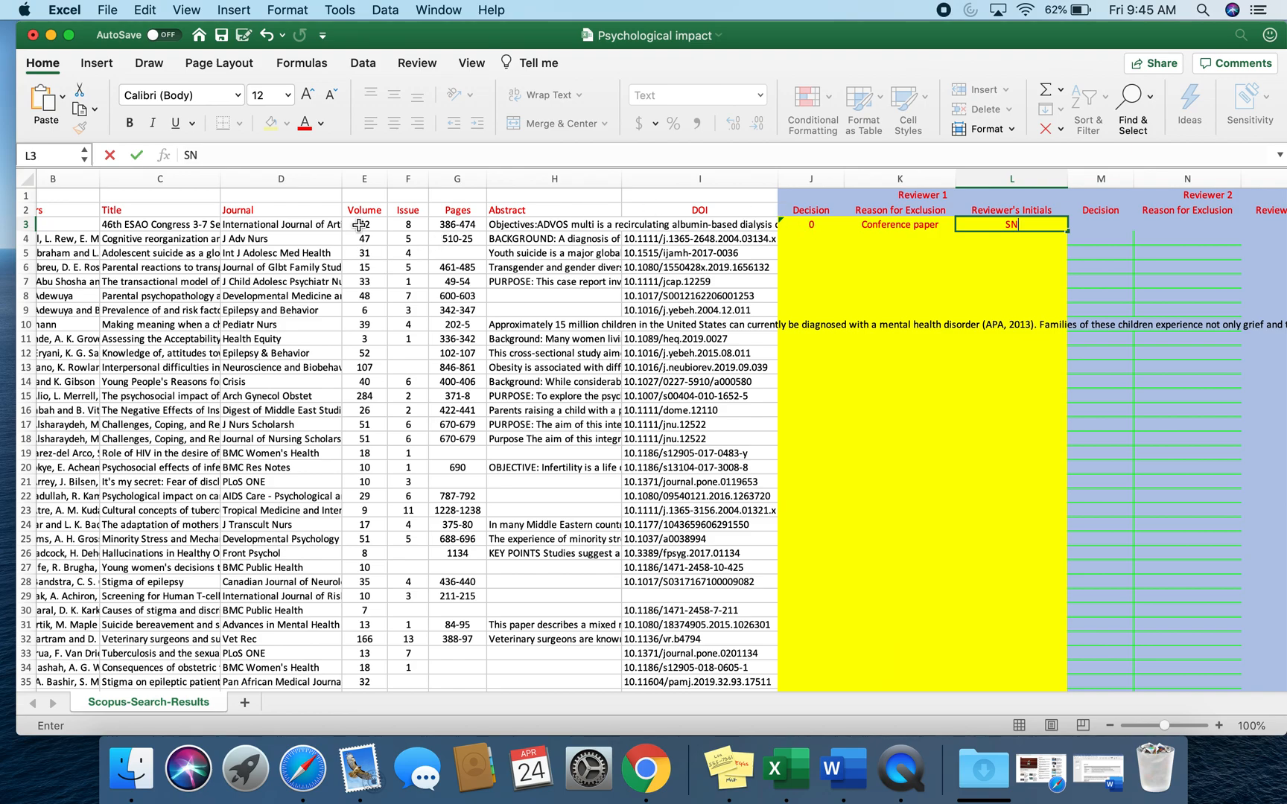
- Check the second record's title and abstract, and record Reviewer 2's decision 0, reason "Irrelevant" and initials "SN" for it
left_click(217, 239)
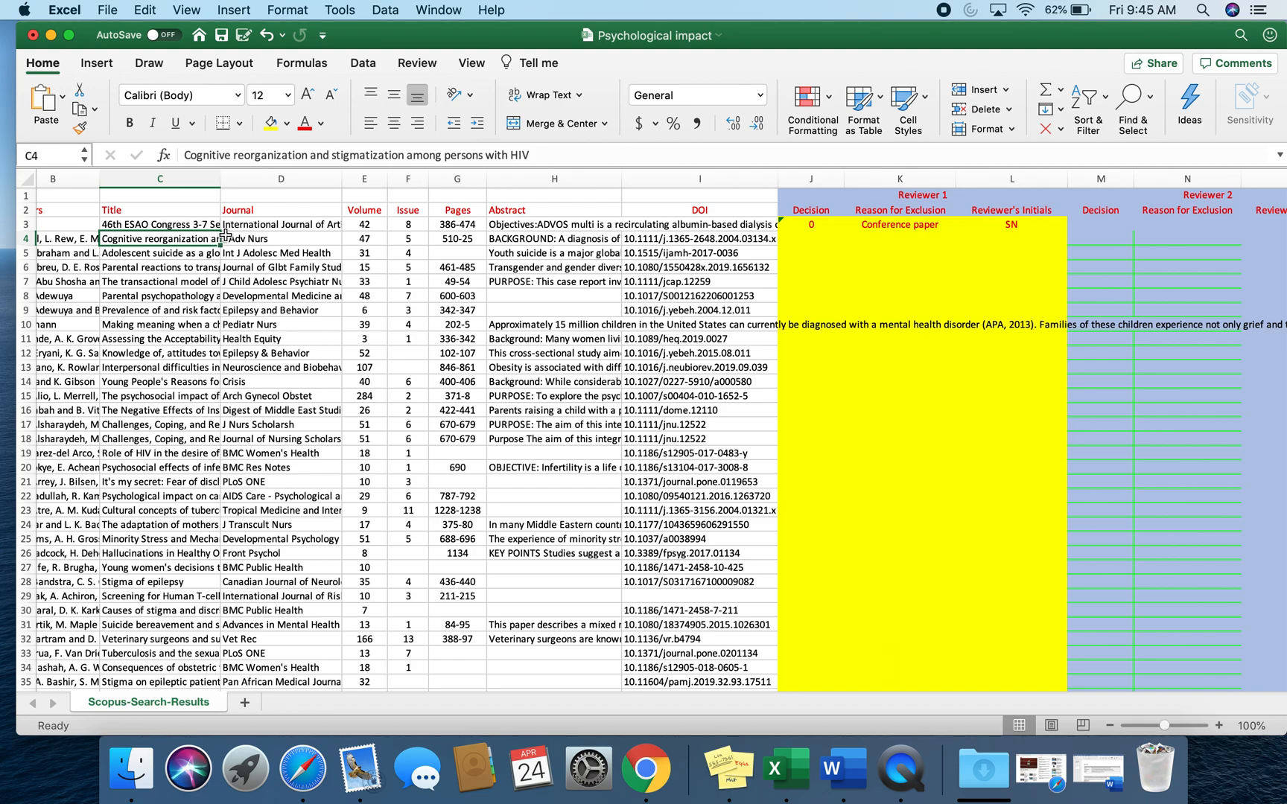
left_click(516, 240)
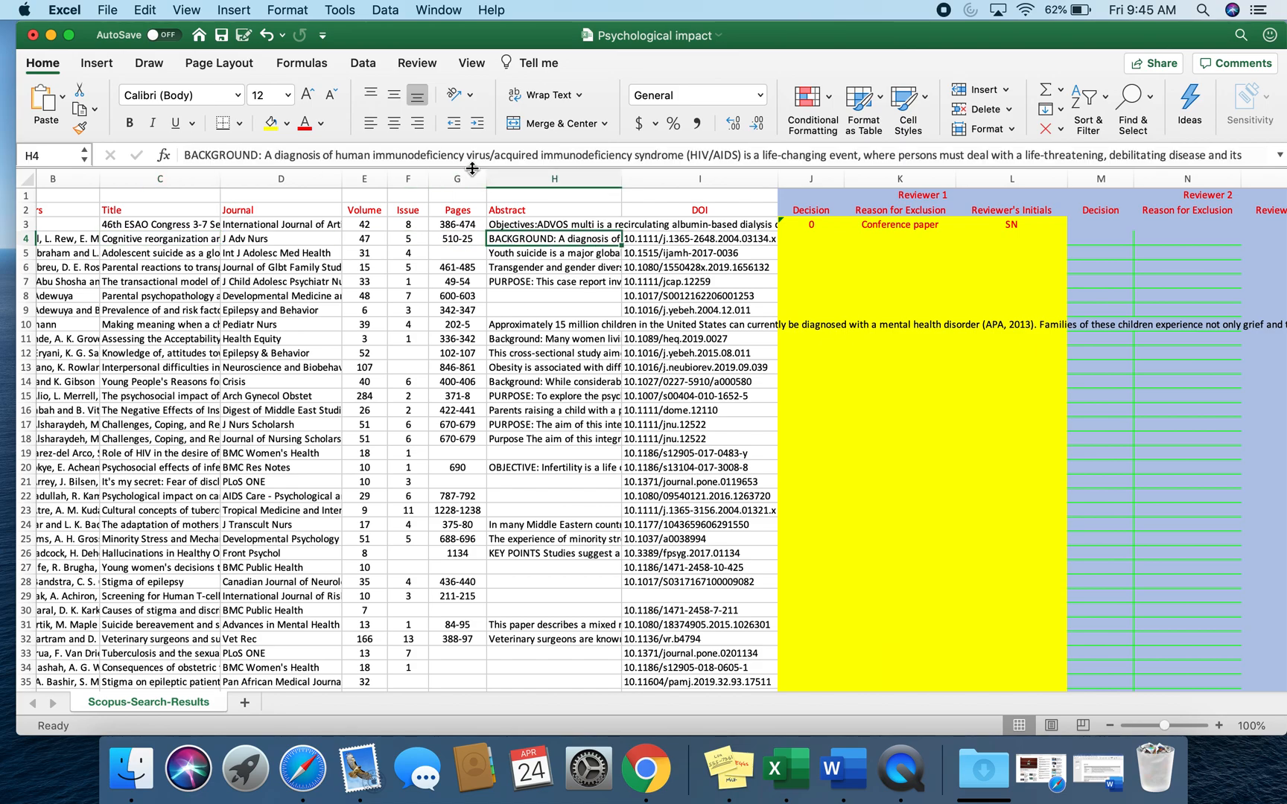
mouse_move(475, 165)
left_mouse_down()
mouse_move(482, 372)
mouse_move(484, 159)
left_mouse_up()
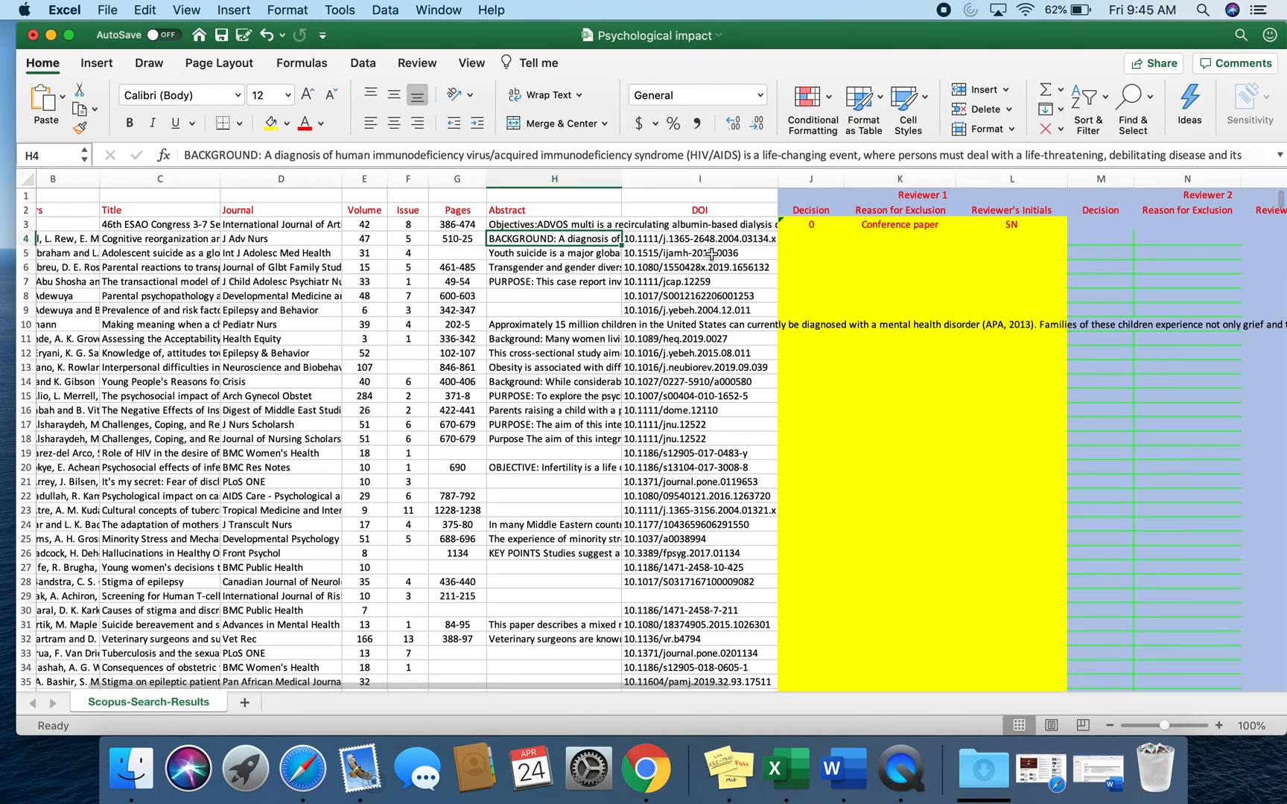
scroll(710, 252, "right", 3)
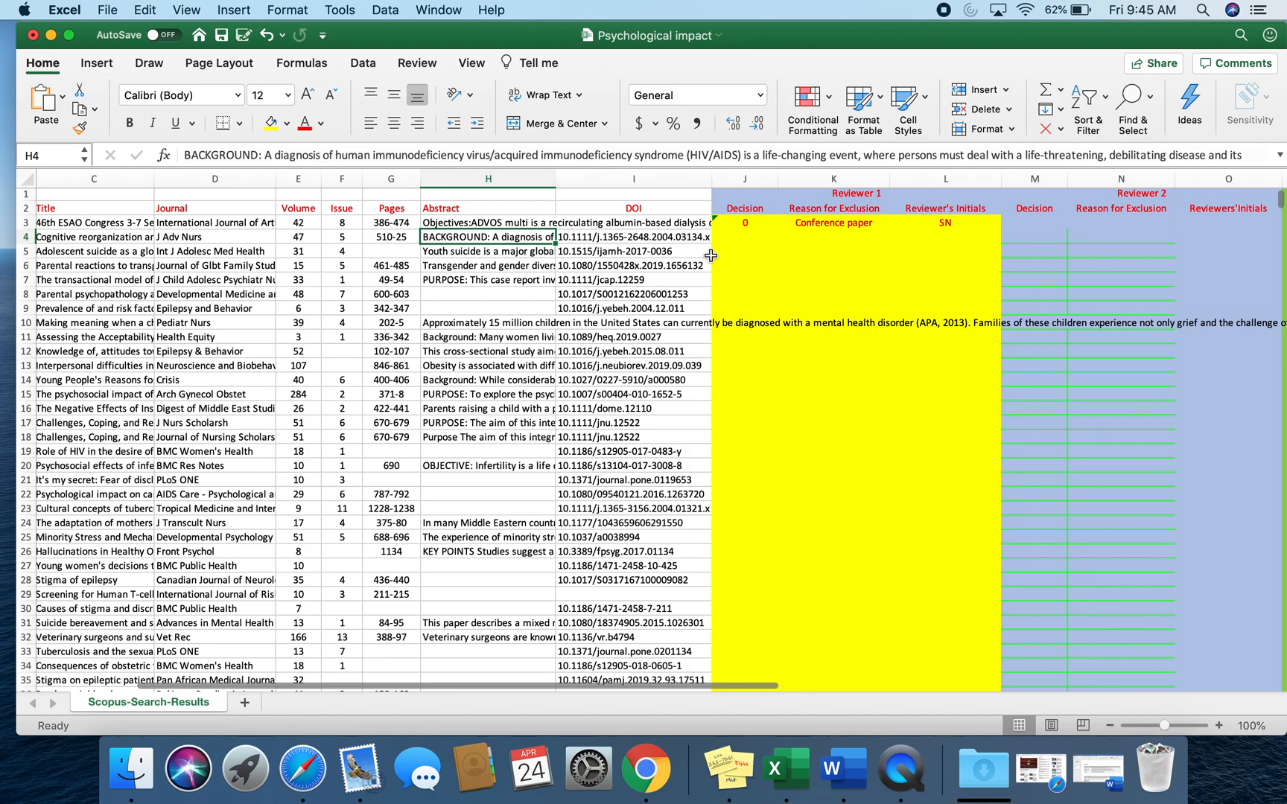
left_click(1019, 237)
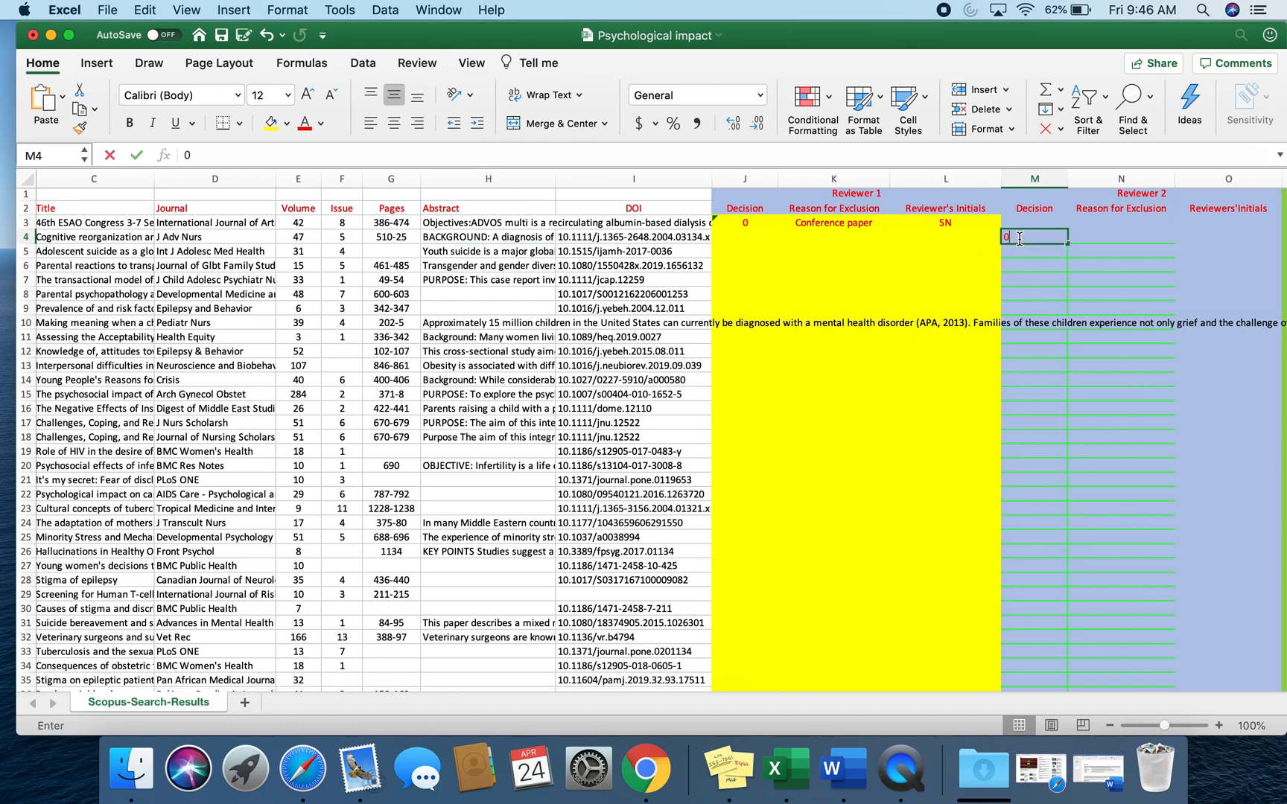
type("0")
key("Tab")
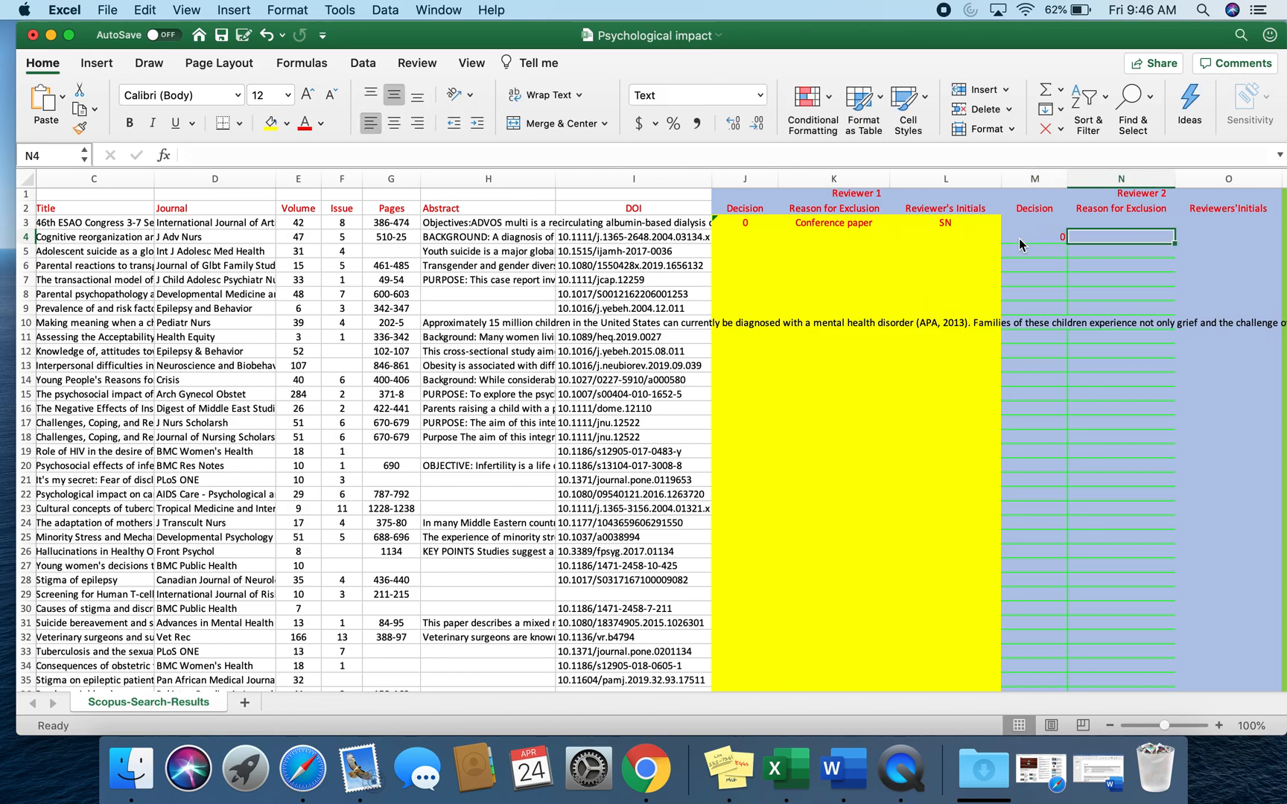
type("Irre")
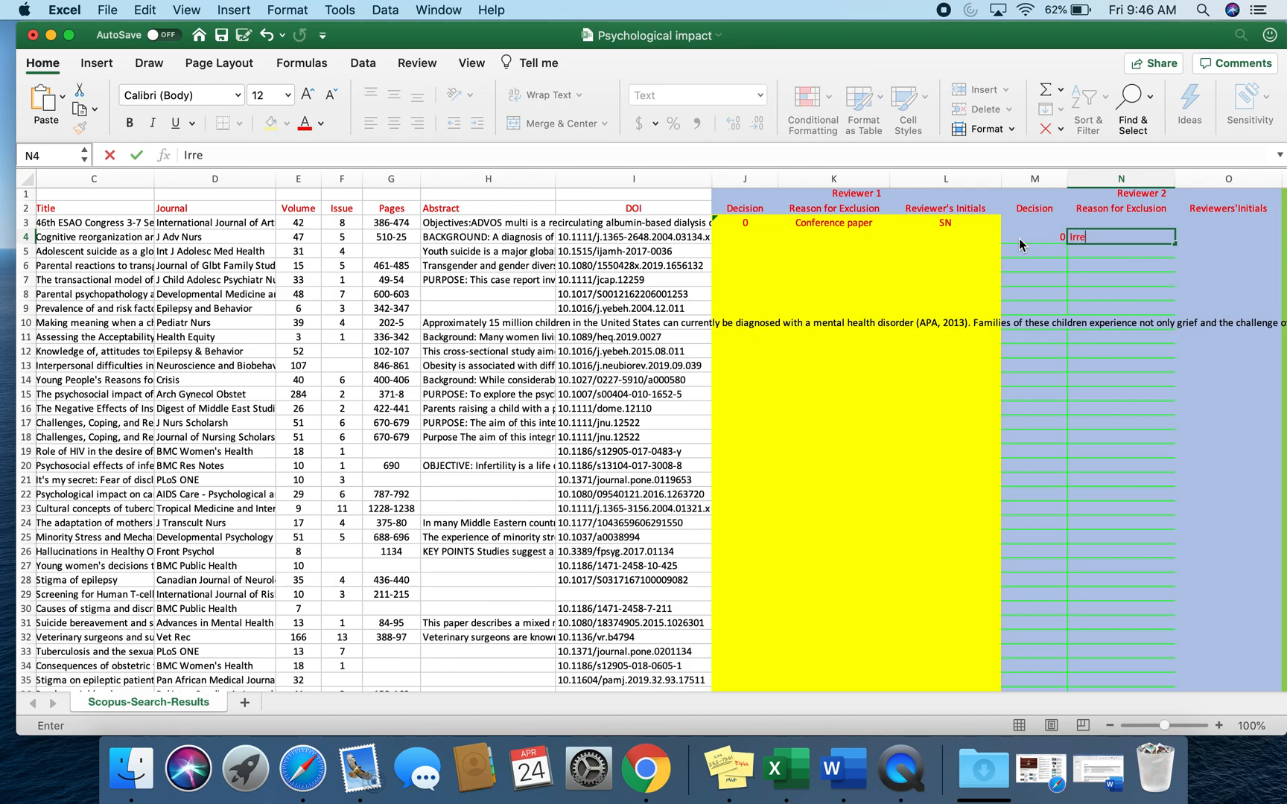
type("levant")
key("Tab")
type("SN")
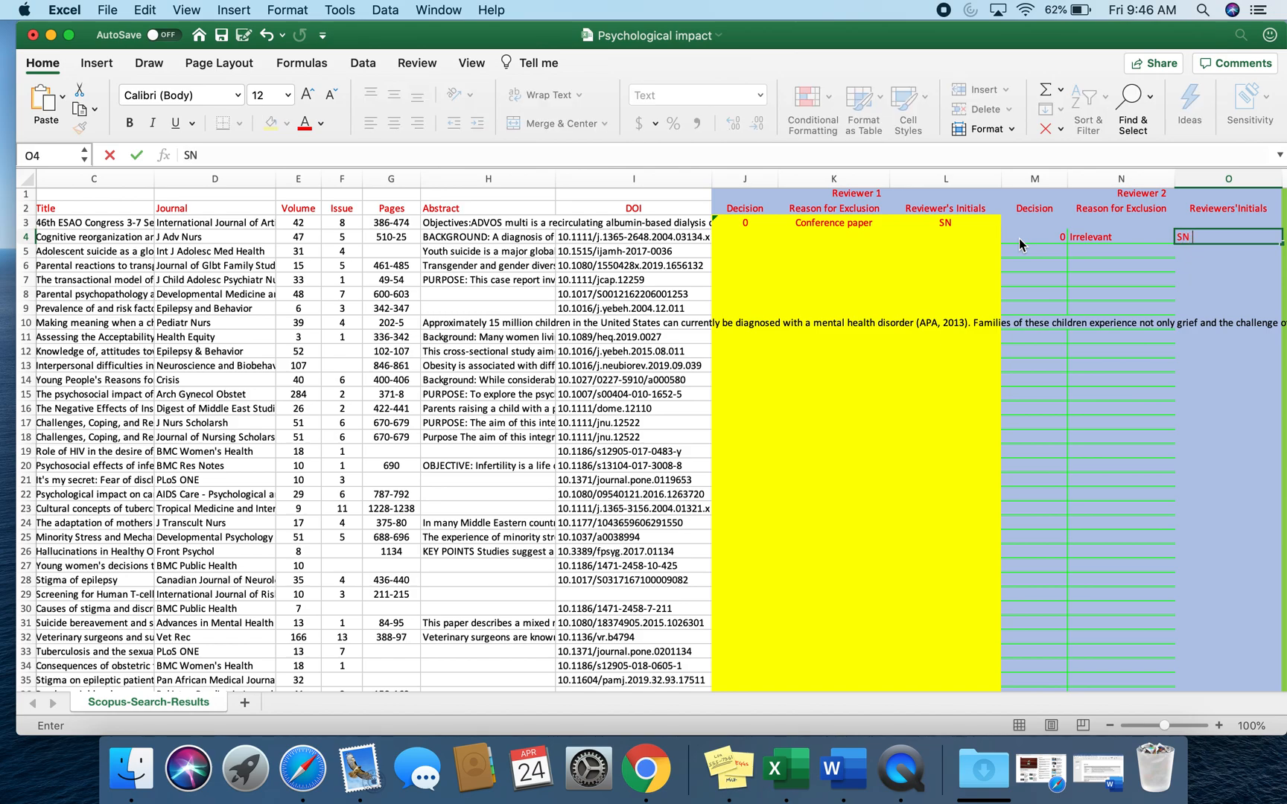
- Highlight the two Final Review columns and select the second record's final Decision cell
scroll(1034, 280, "right", 10)
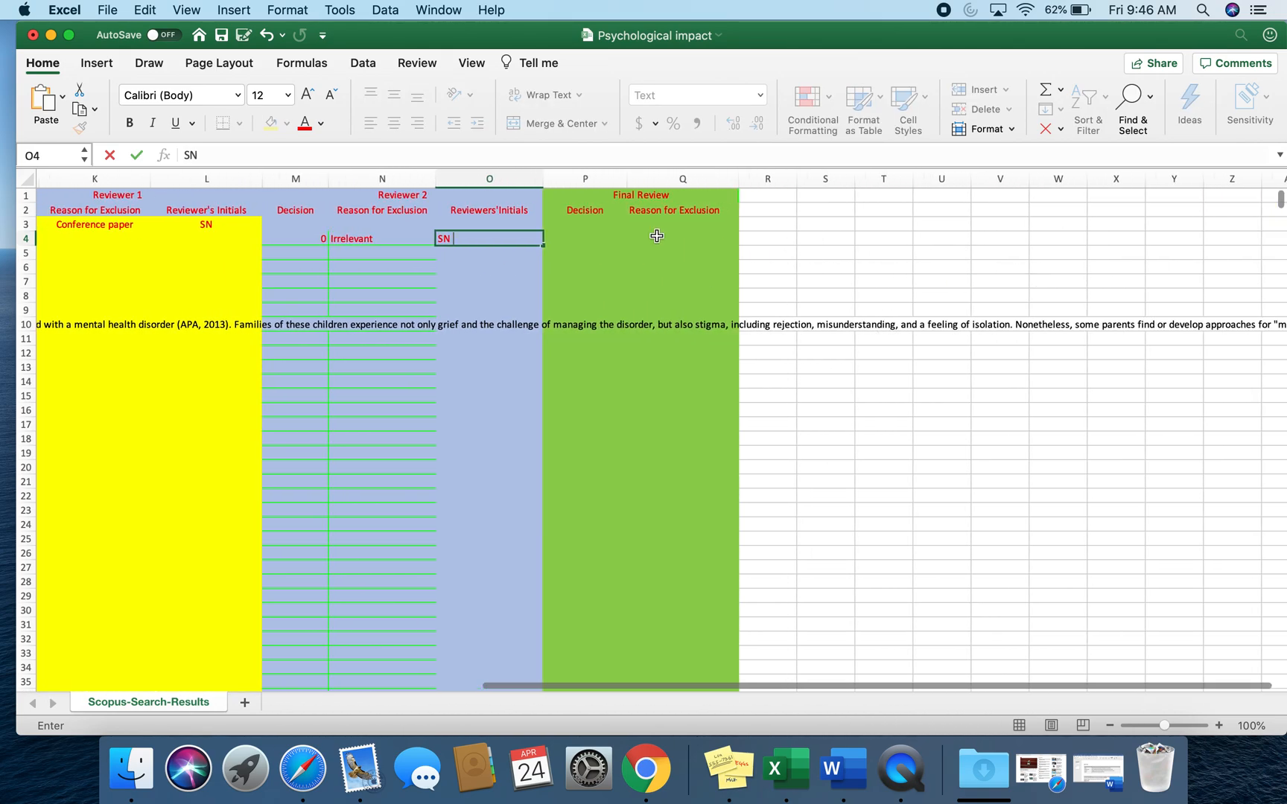
left_click_drag(594, 177, 660, 175)
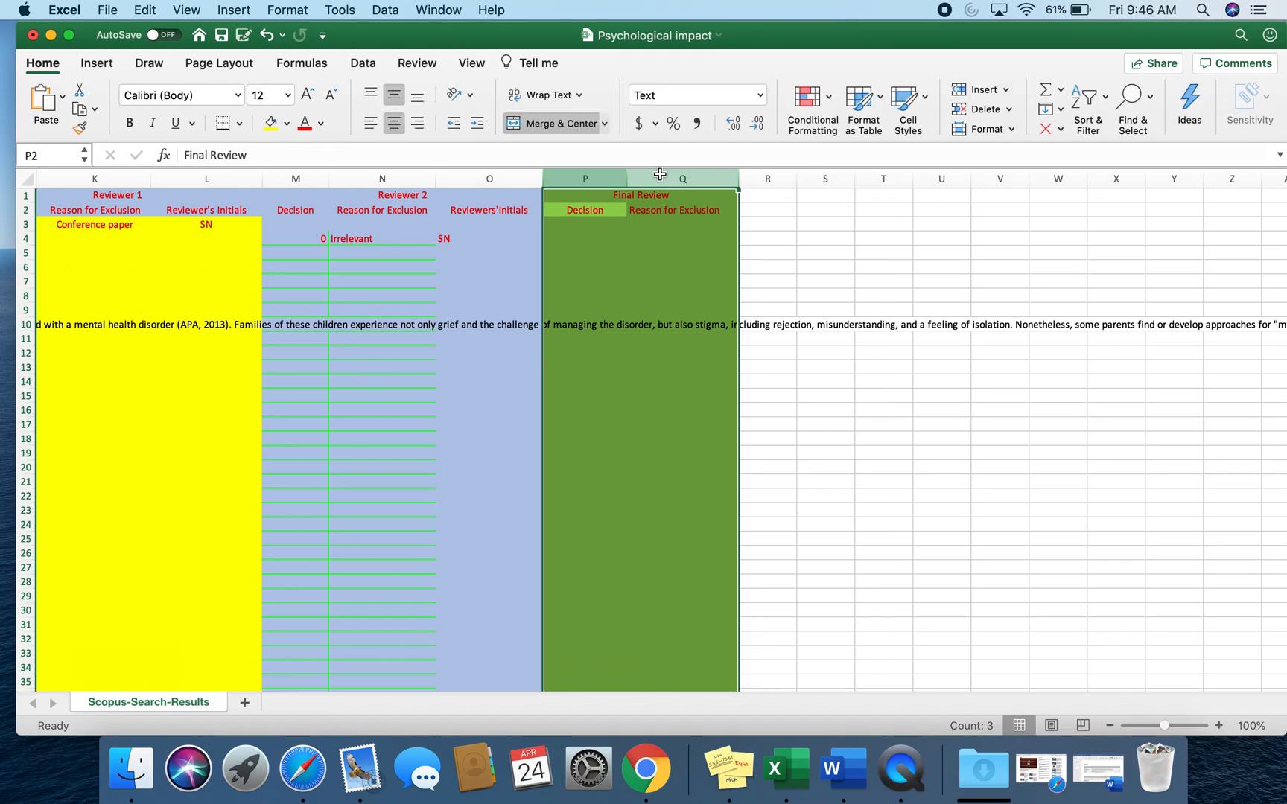
left_click(594, 236)
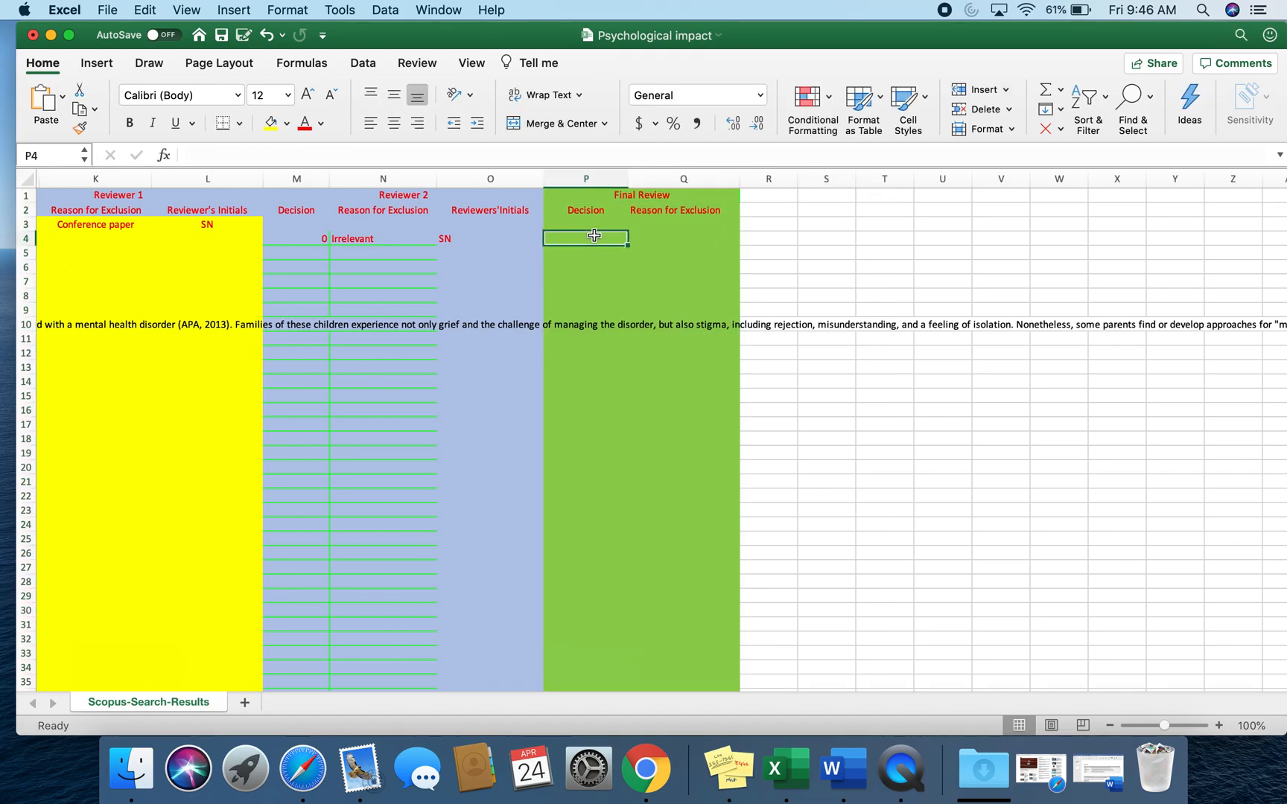
- Record Reviewer 2's entry for the first record: decision 0, reason for exclusion "Conference Paper" and initials "SN"
scroll(594, 235, "left", 6)
scroll(588, 230, "right", 3)
left_click(485, 226)
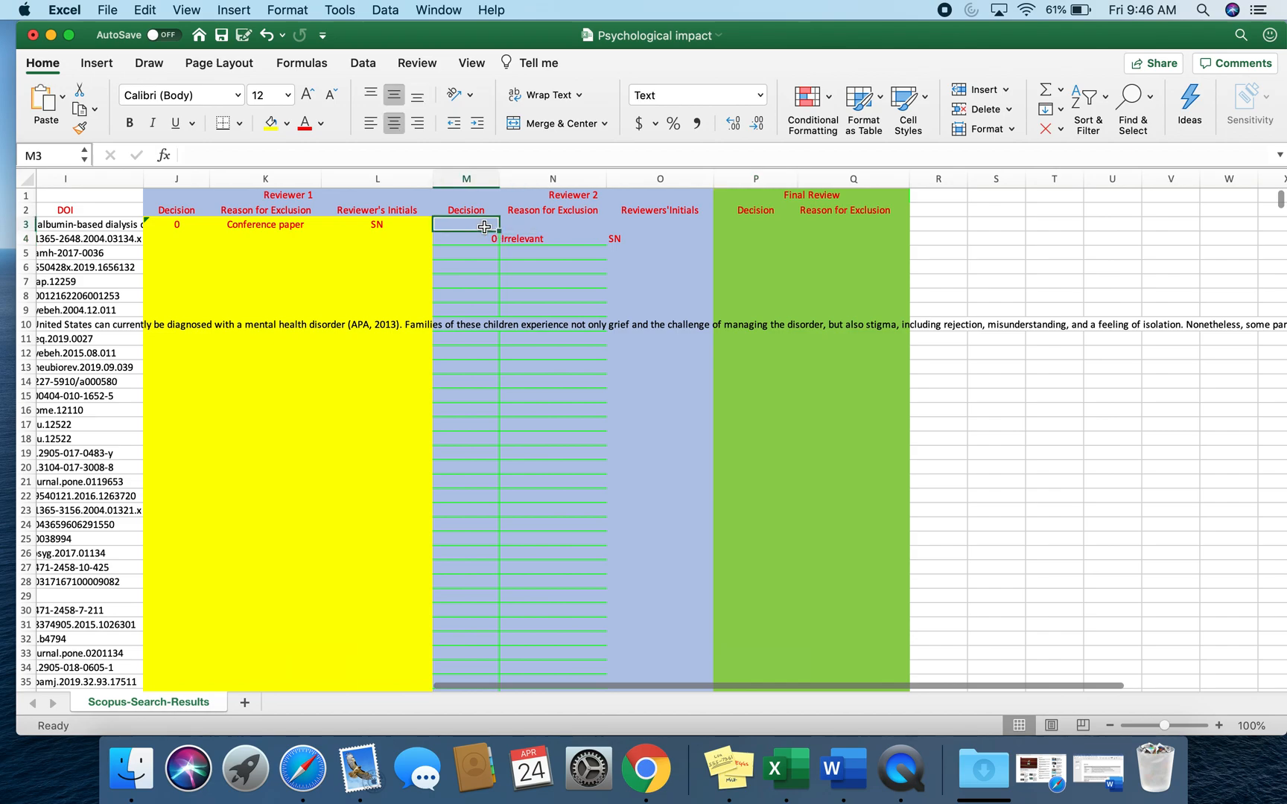
type("0 c")
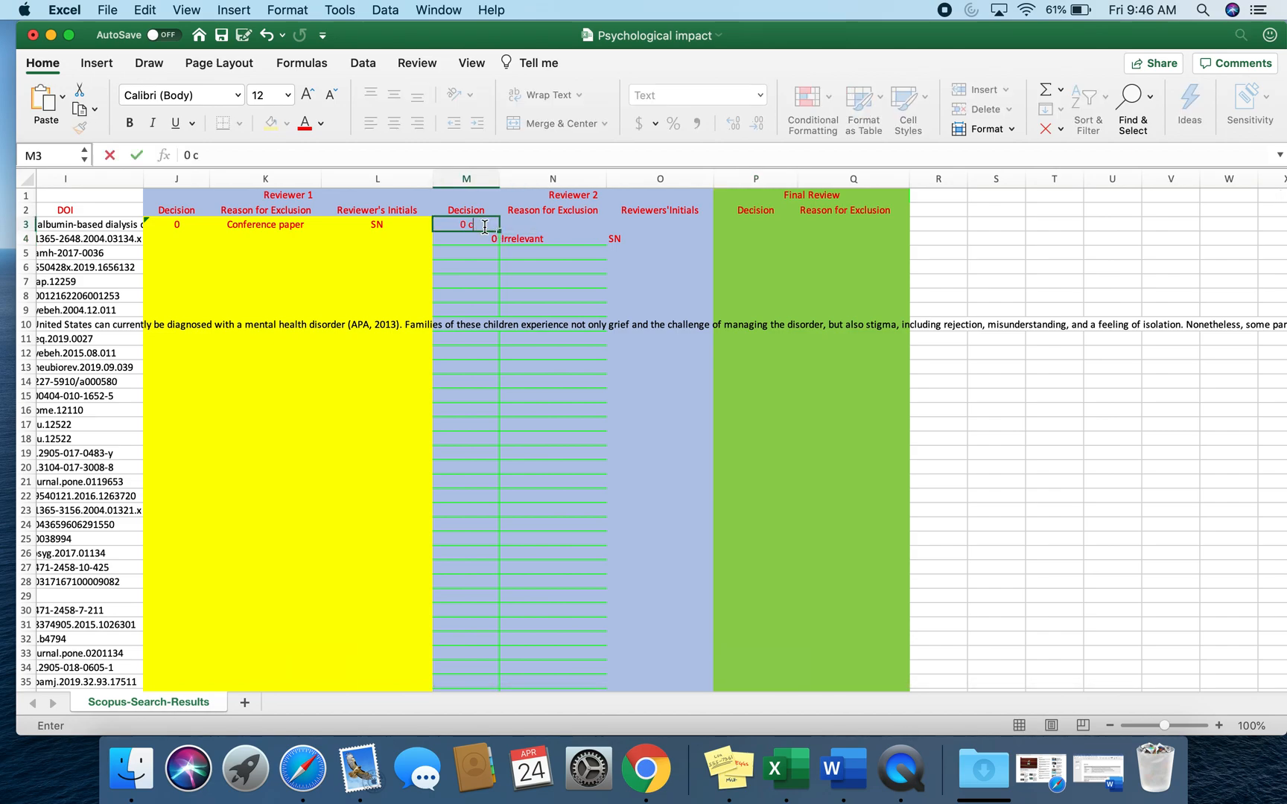
key("Tab")
type("con")
key("BackSpace")
key("BackSpace")
type("onfere")
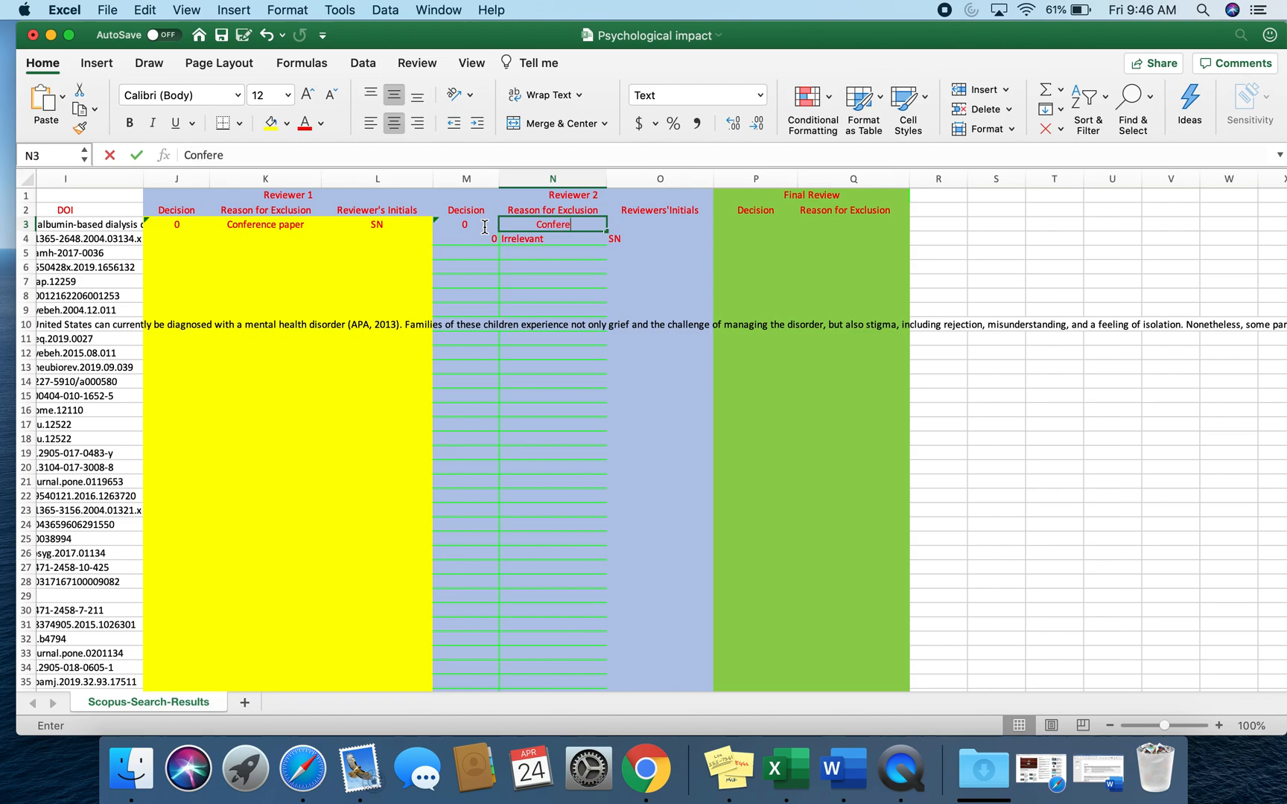
type("nce Paper")
key("Tab")
type("SN")
key("Tab")
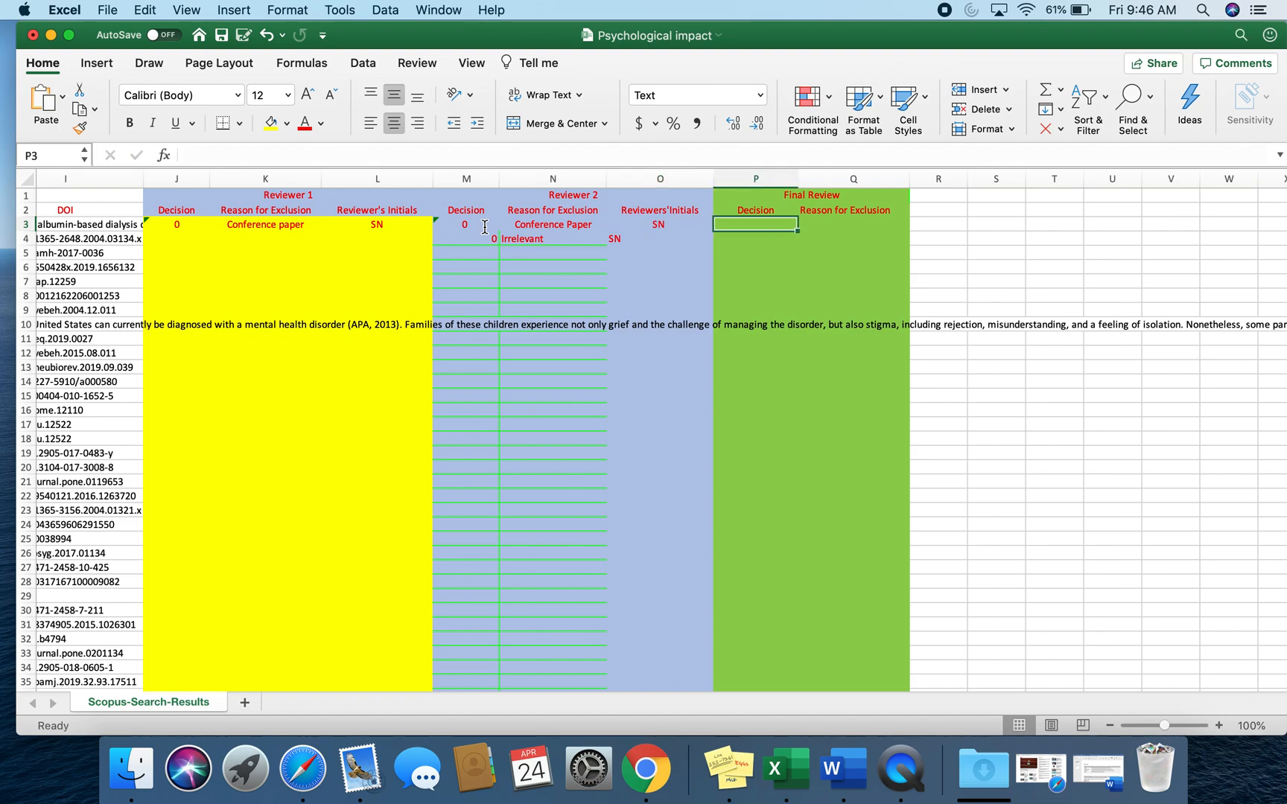
- Fill in the first record's Final Review with decision 0 and reason for exclusion "Conference paper"
type("0")
key("Tab")
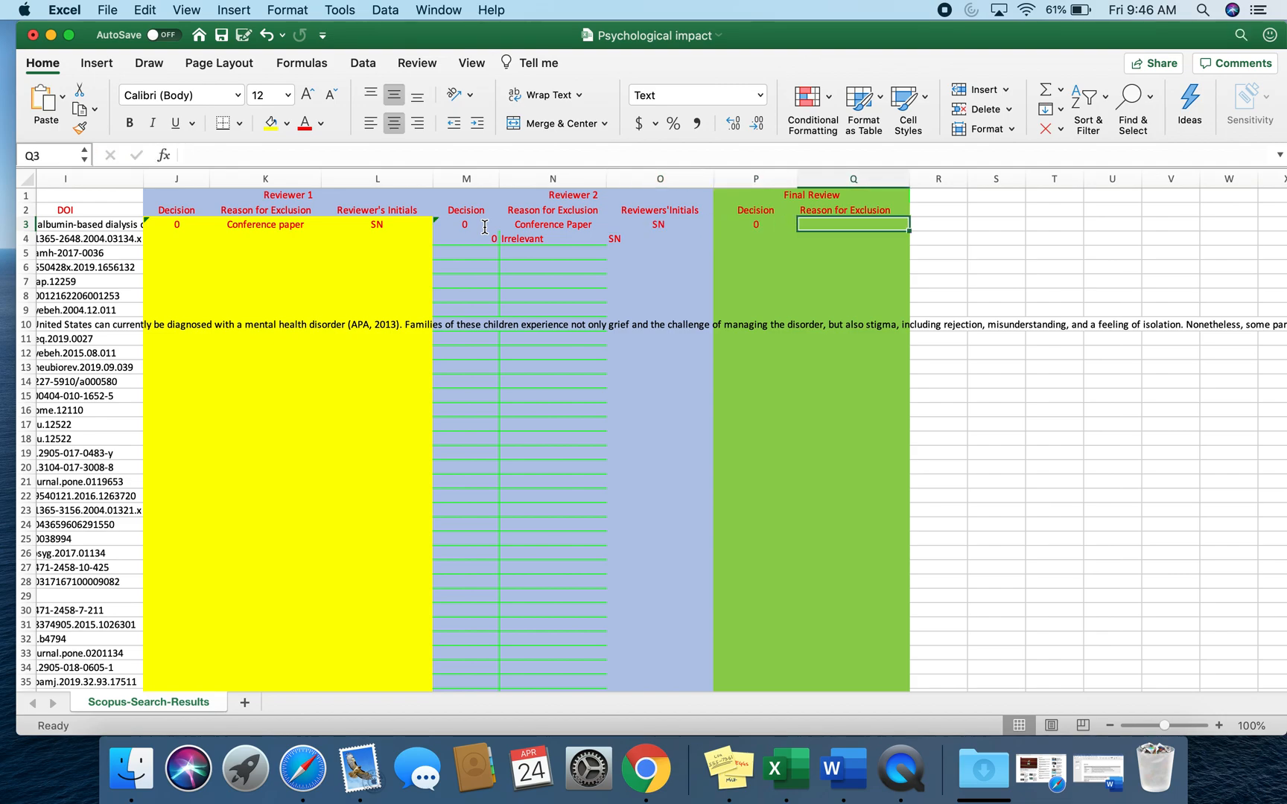
type("cO")
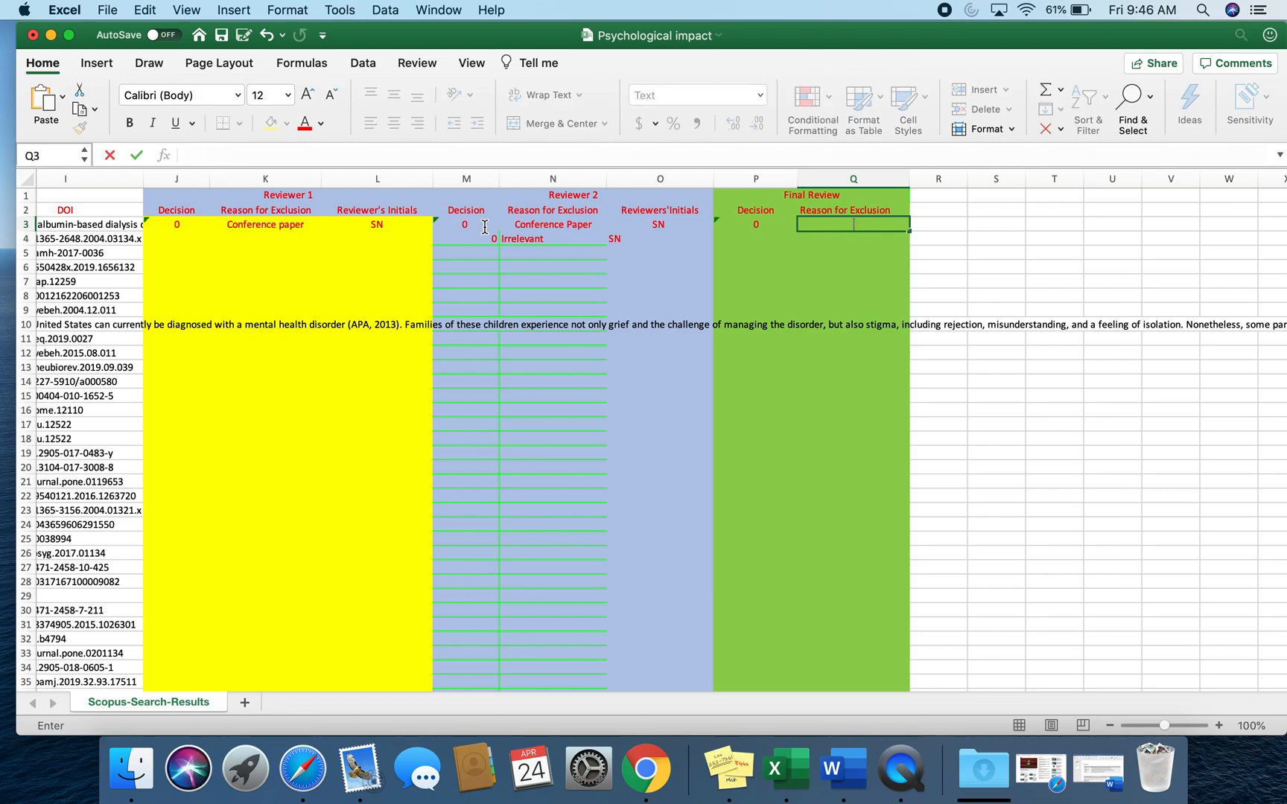
type("onference paper")
left_click(389, 325)
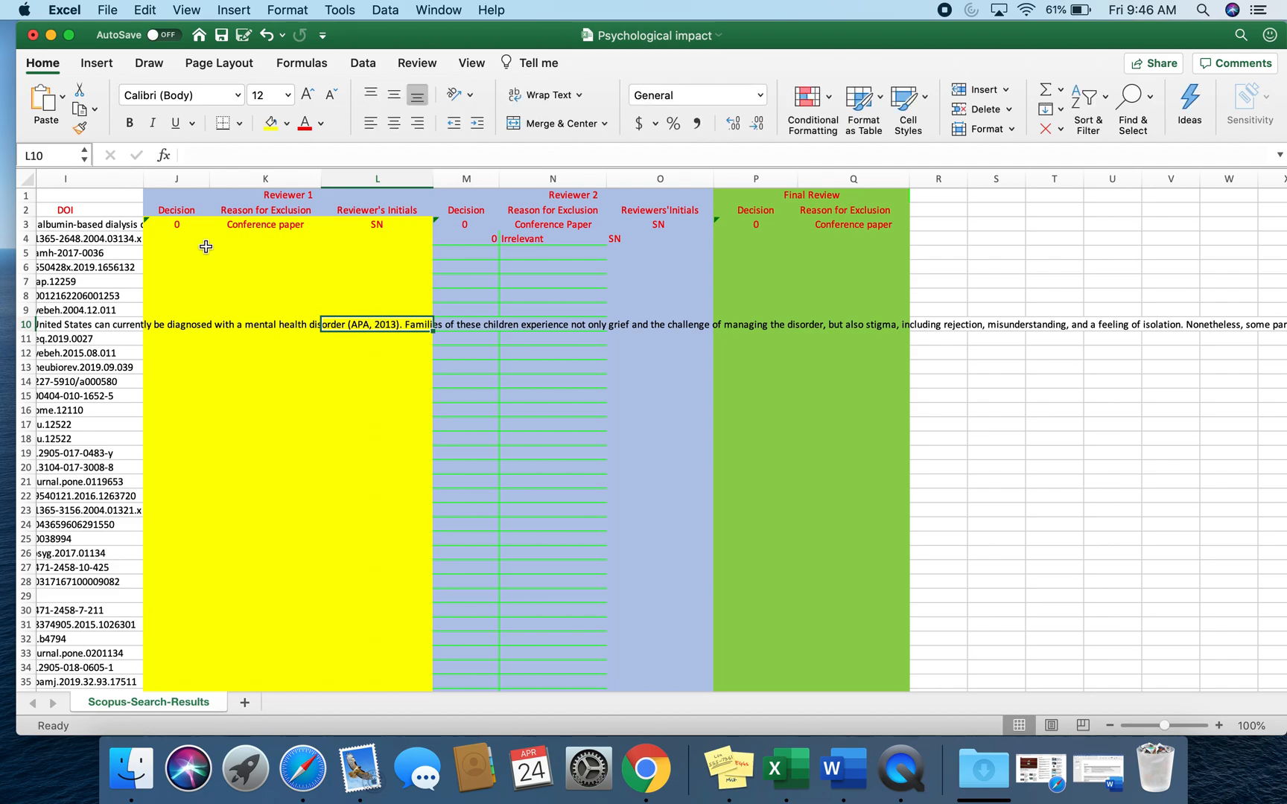
- Record Reviewer 1's decision 1 and initials "SN" for the second record, leaving the reason for exclusion blank
left_click(184, 241)
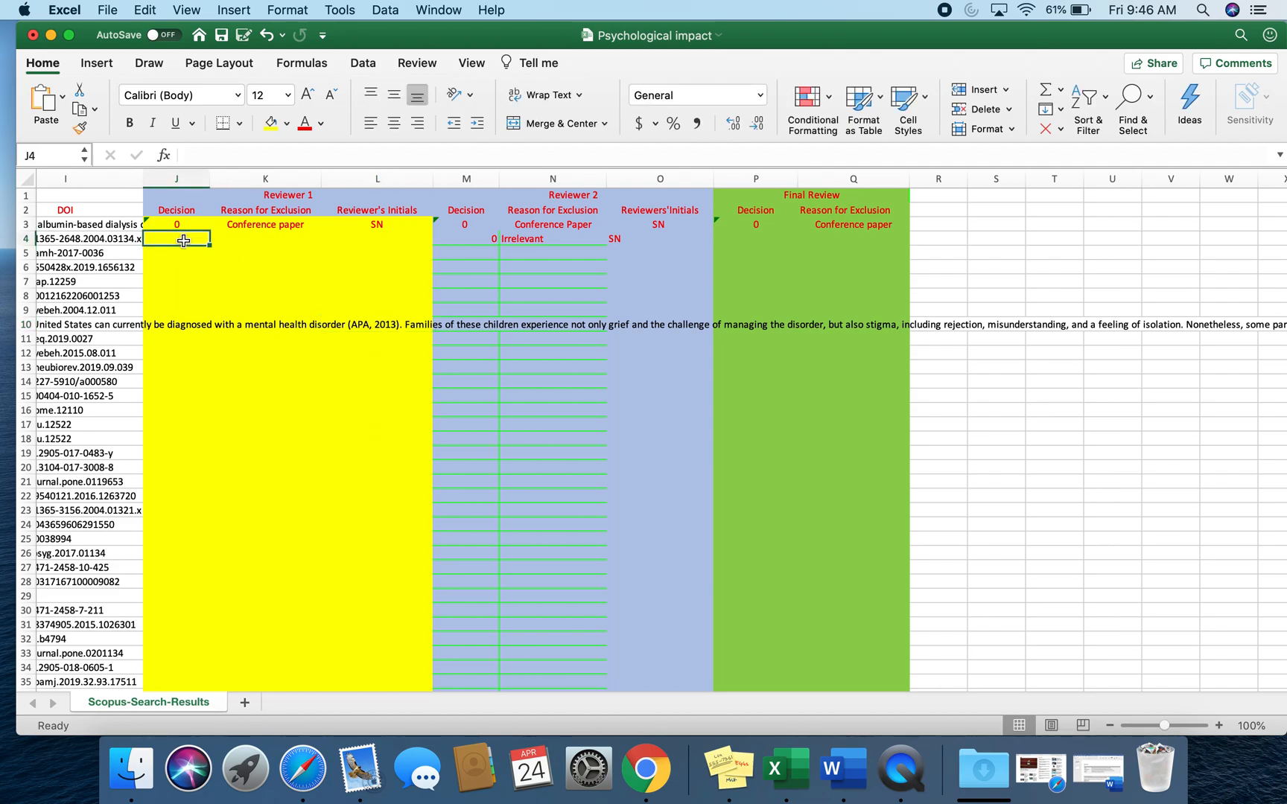
type("1")
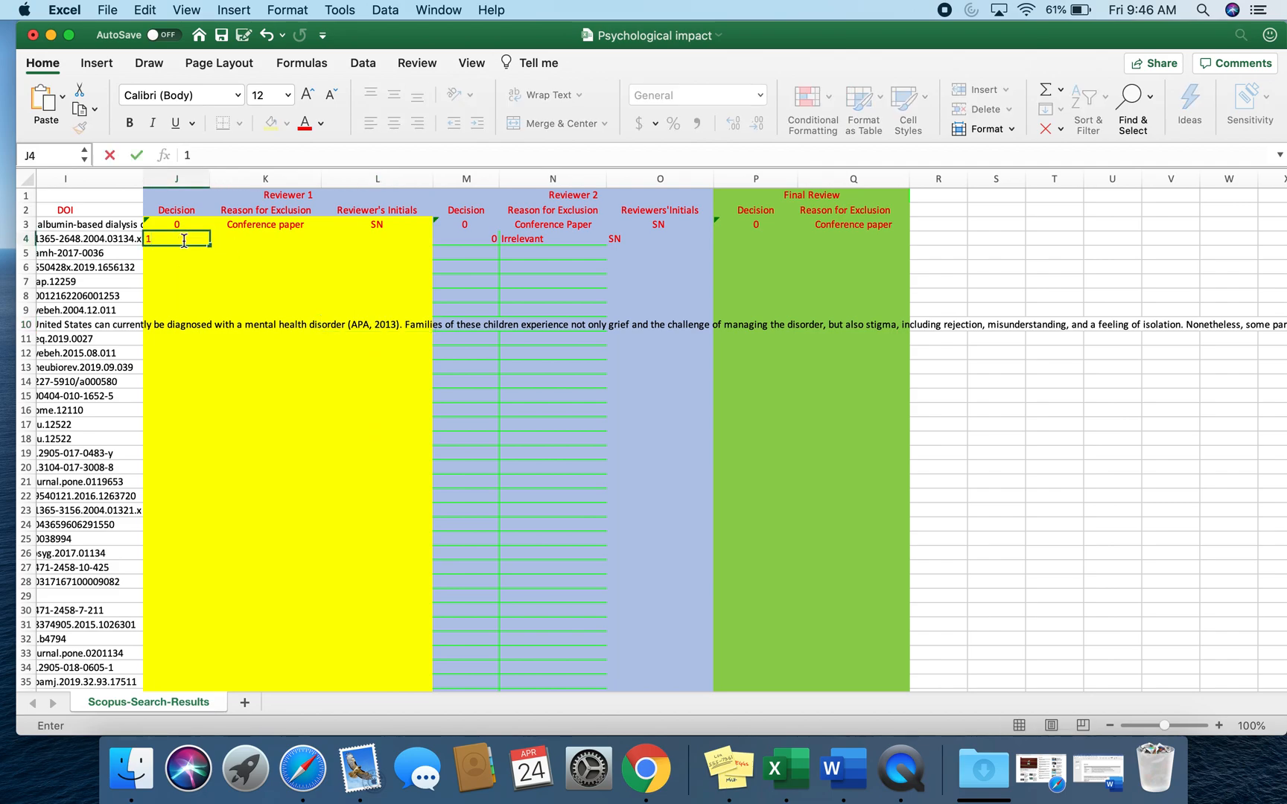
key("Tab")
left_click(363, 237)
type("SN")
left_click(540, 239)
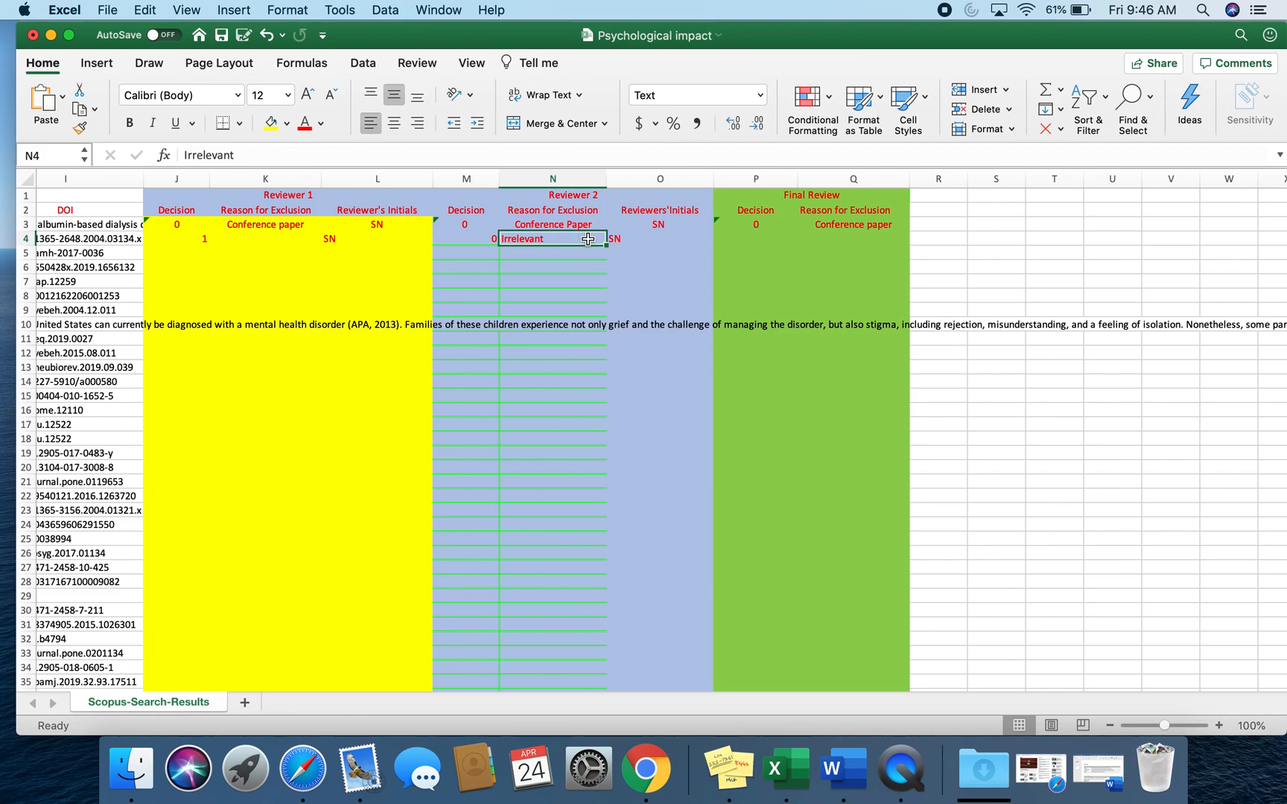
left_click(733, 239)
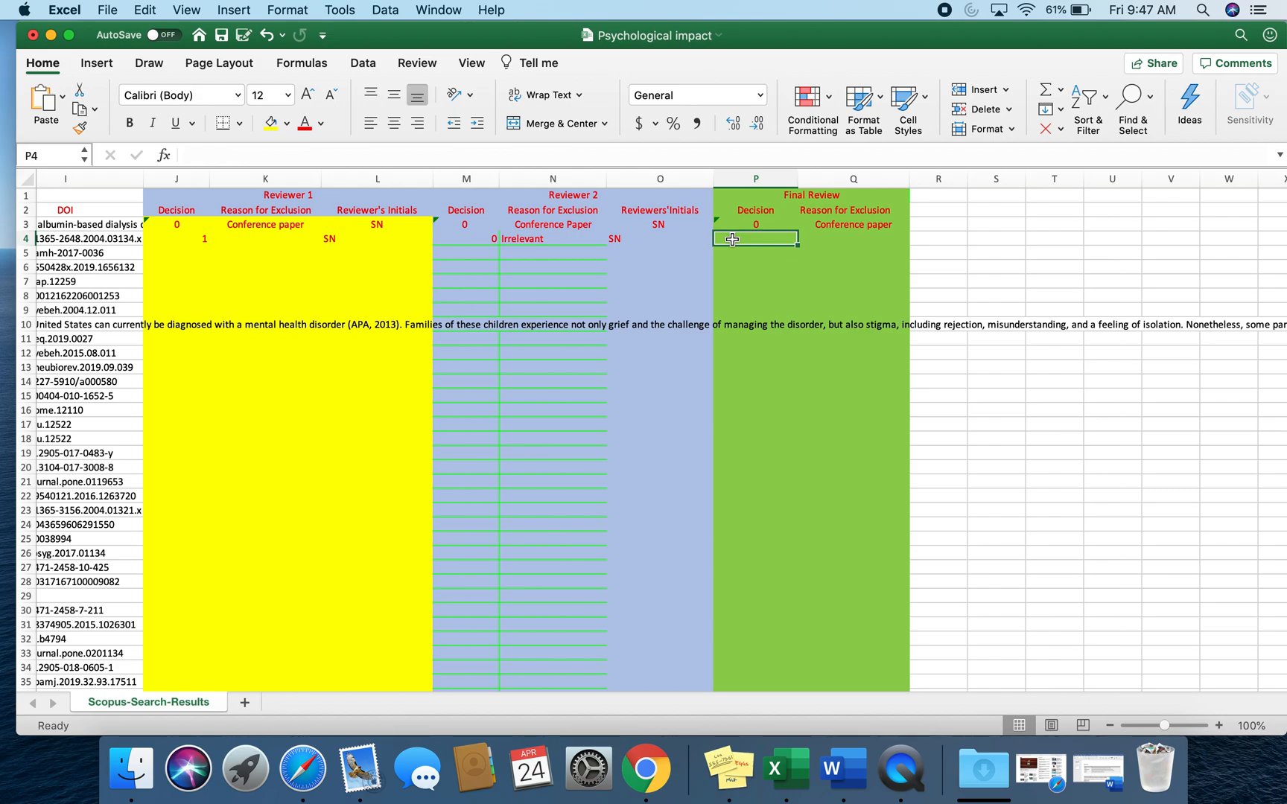
type("0")
key("Tab")
left_click(778, 237)
key("Delete")
left_click(819, 242)
- Look down Reviewer 1's columns, inspect the second record's Decision and Reason for Exclusion cells, and return to the list of records
left_click_drag(216, 216, 190, 698)
left_click(224, 494)
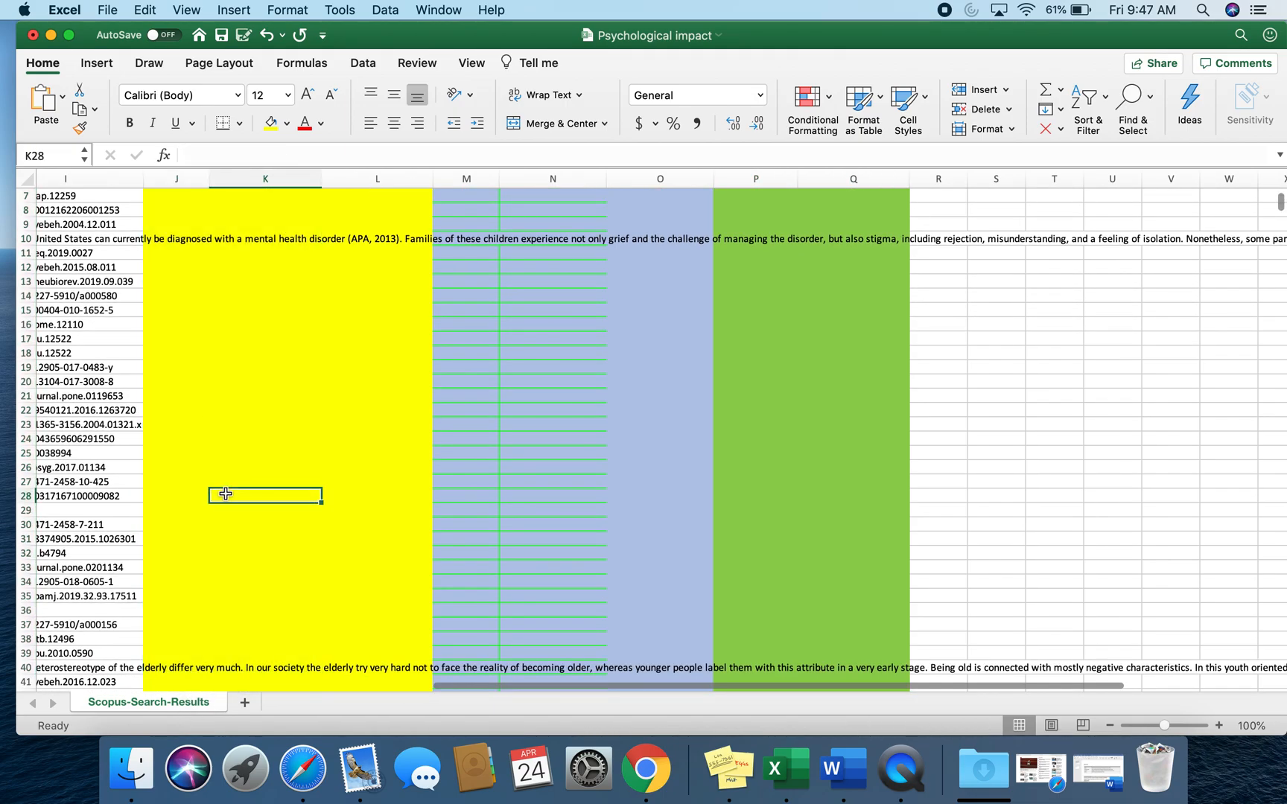
scroll(234, 497, "up", 5)
scroll(236, 497, "down", 1)
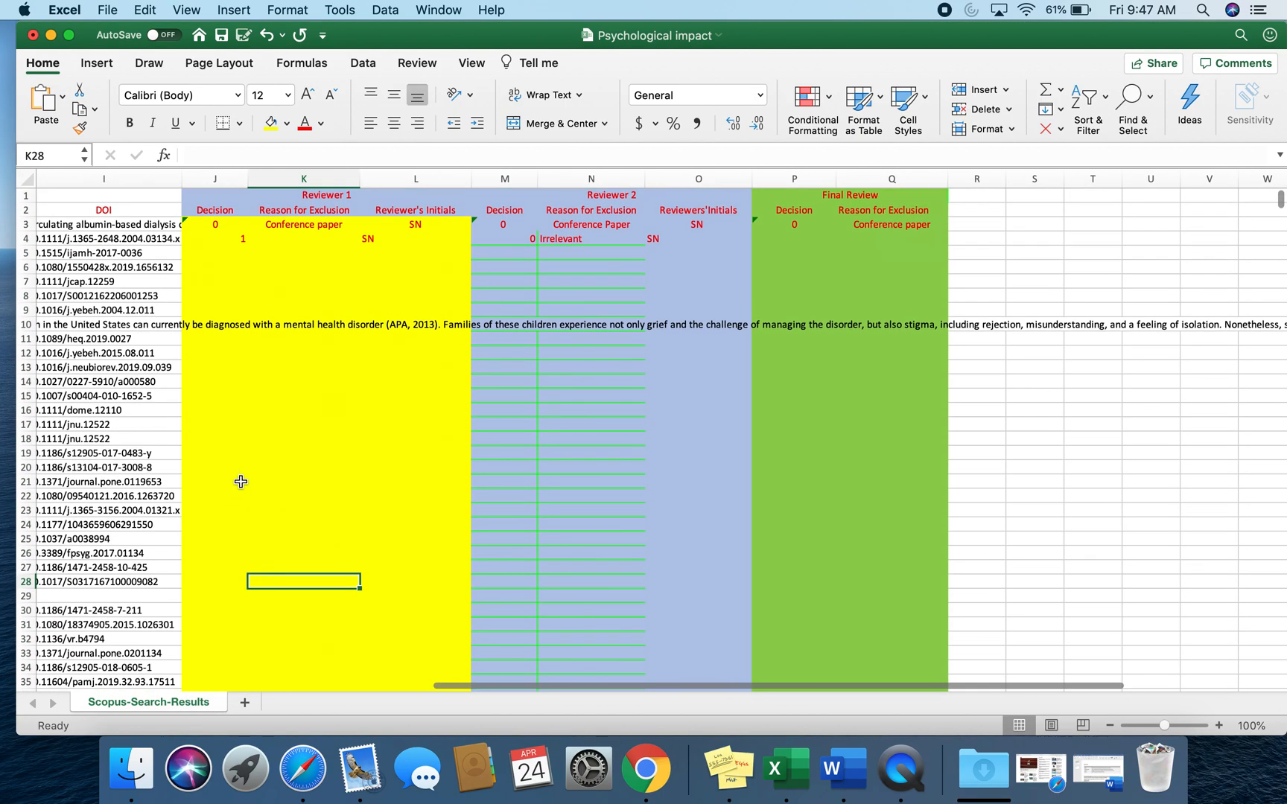
left_click(247, 249)
left_click(245, 242)
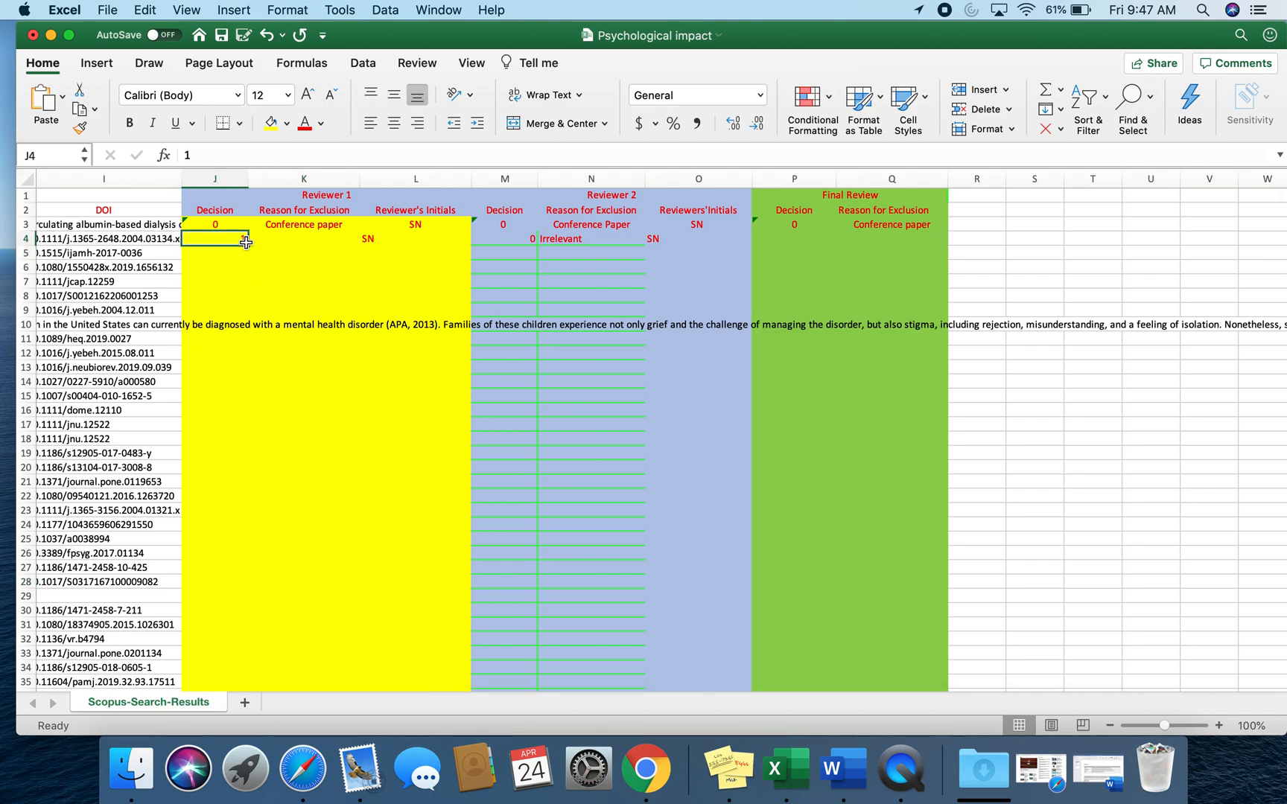
left_click(307, 238)
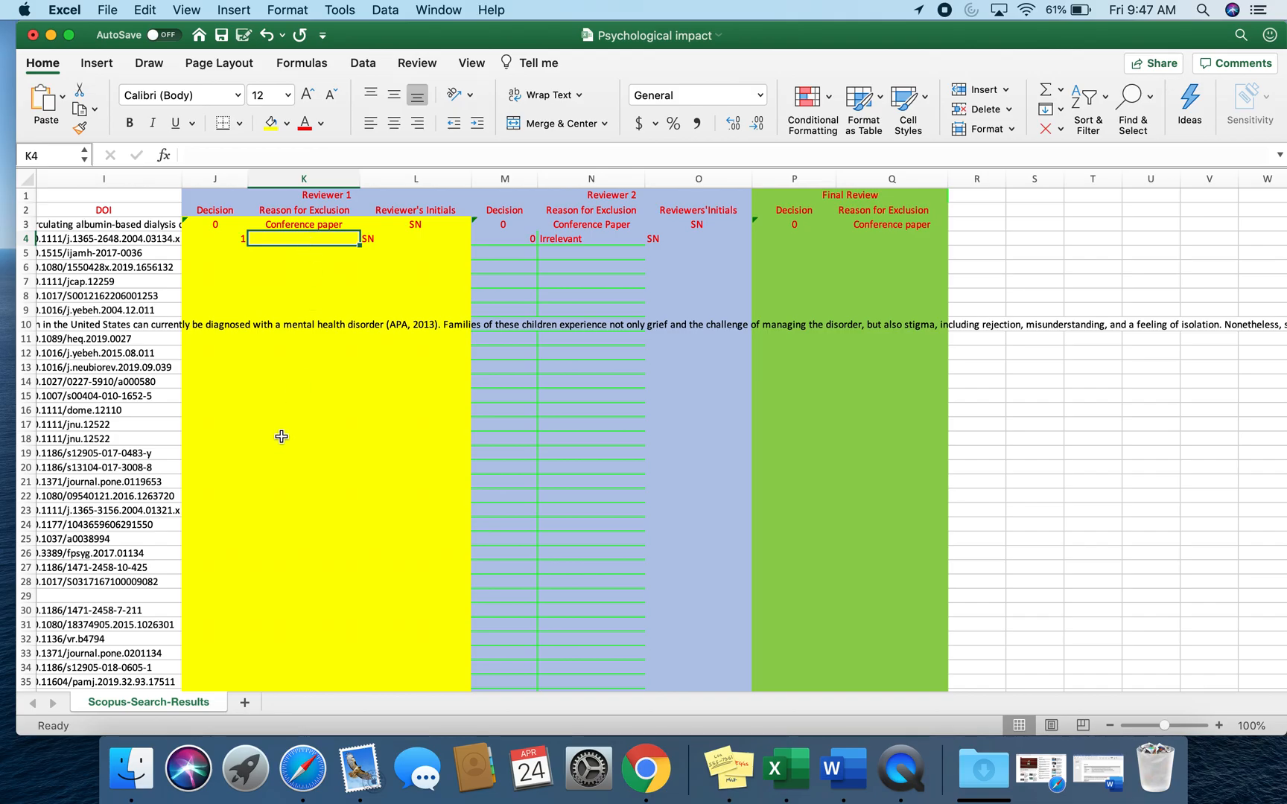
scroll(281, 437, "left", 10)
scroll(341, 446, "down", 5)
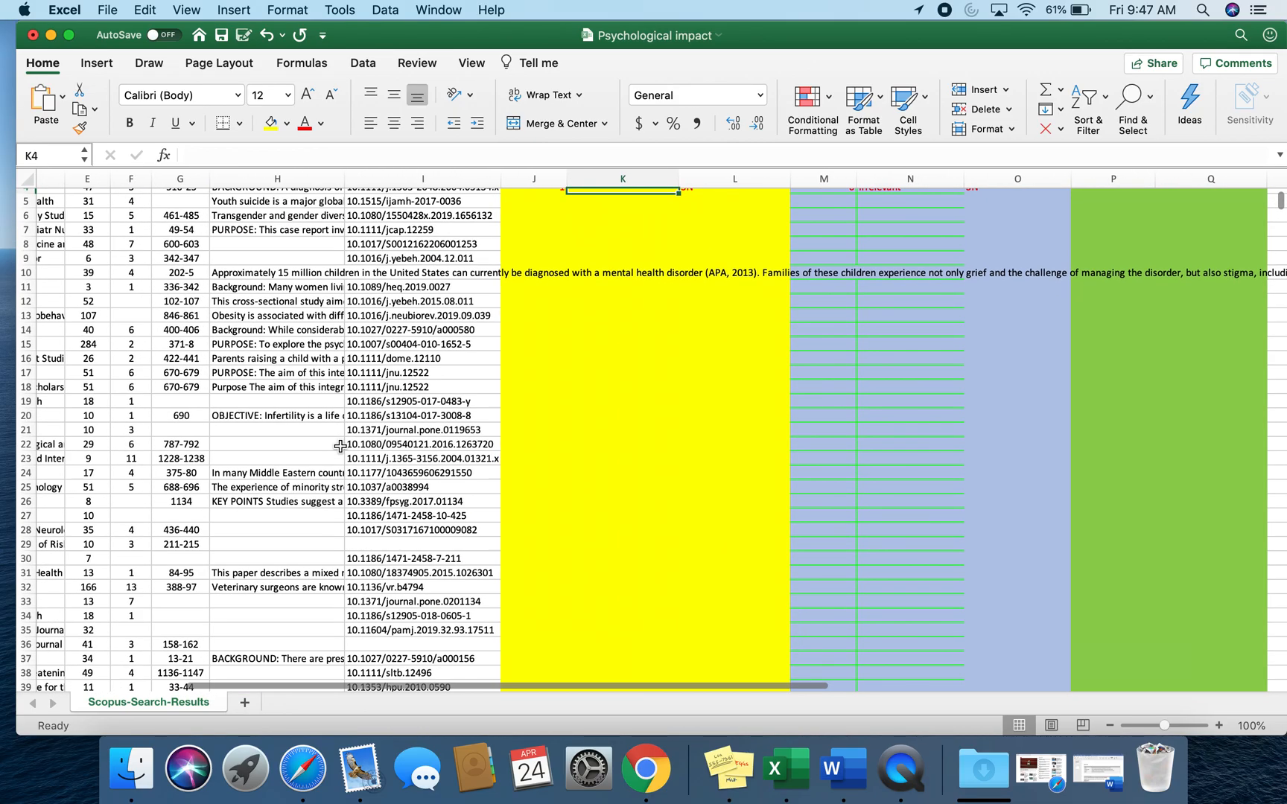
scroll(340, 446, "up", 4)
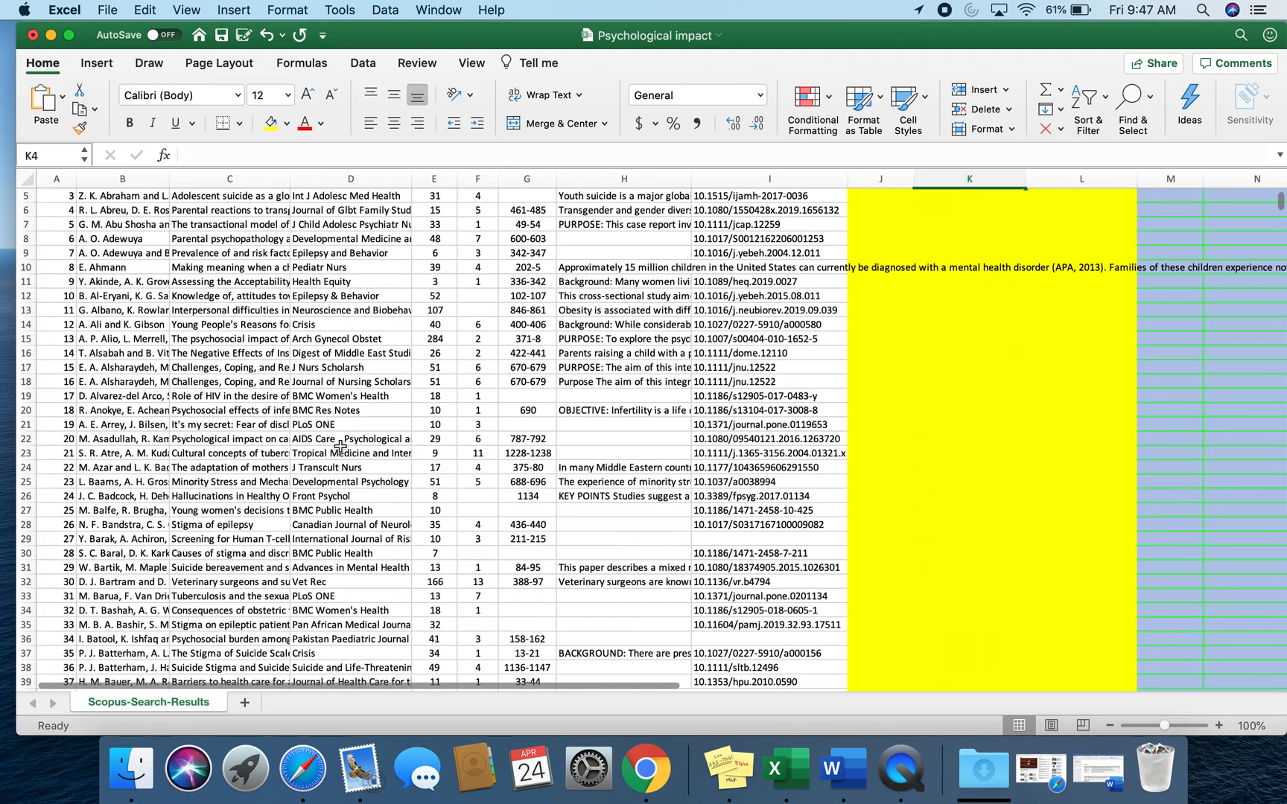
- Copy the DOI of record 19, which has no abstract in the spreadsheet
left_click(582, 432)
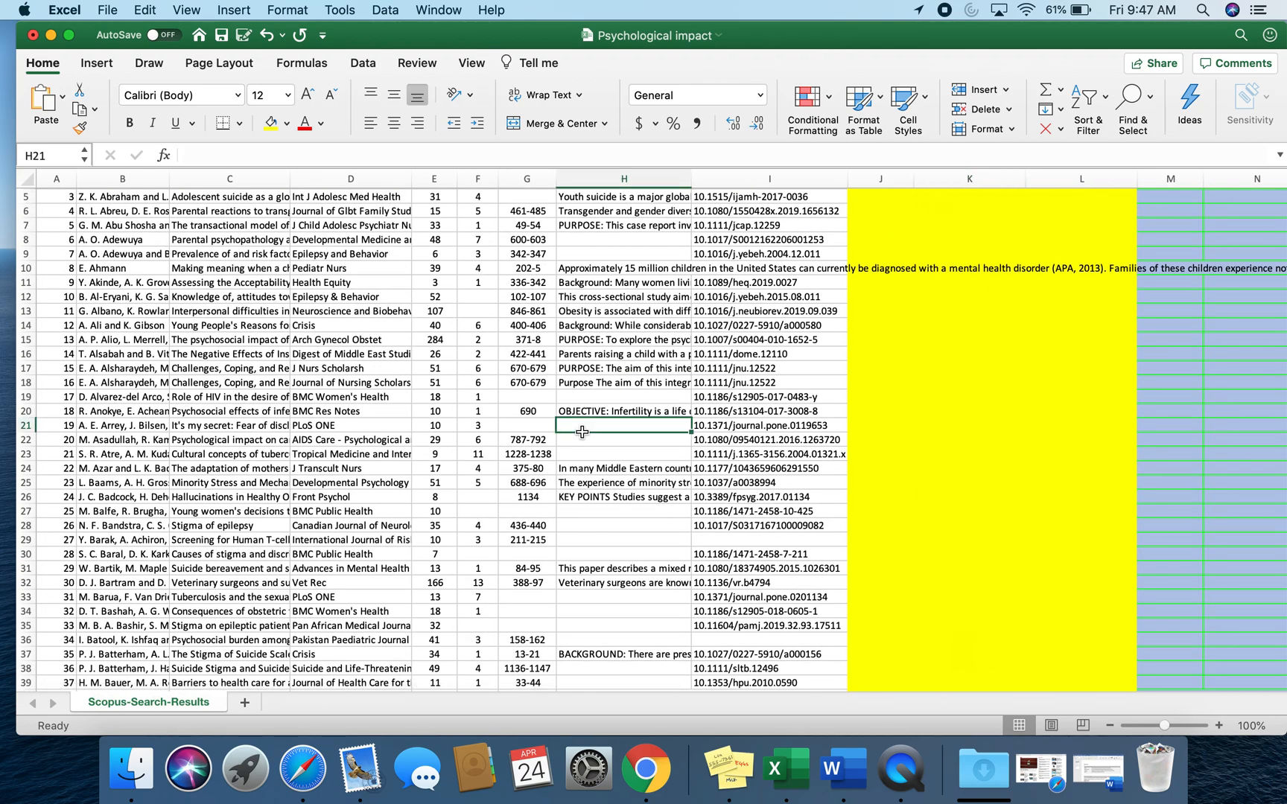
left_click(727, 424)
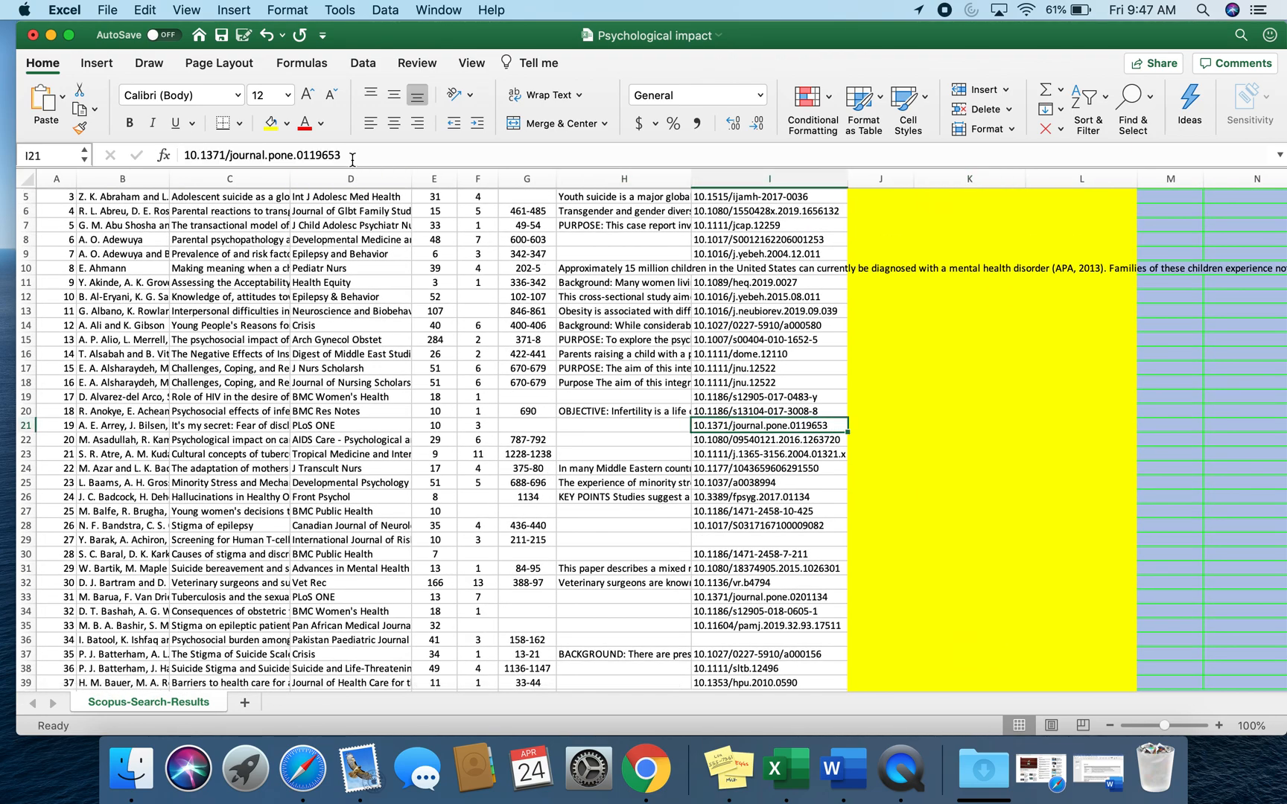
left_click_drag(341, 155, 184, 158)
left_click(144, 9)
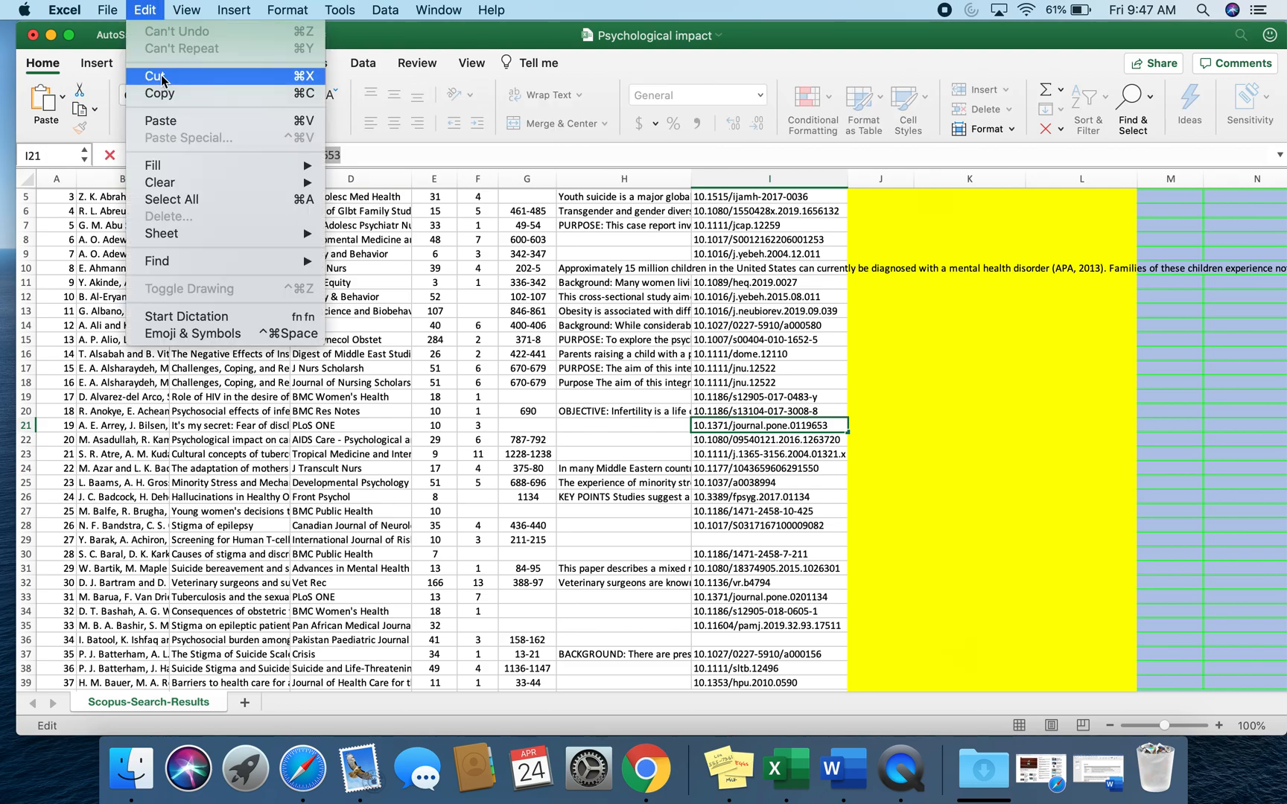
left_click(165, 96)
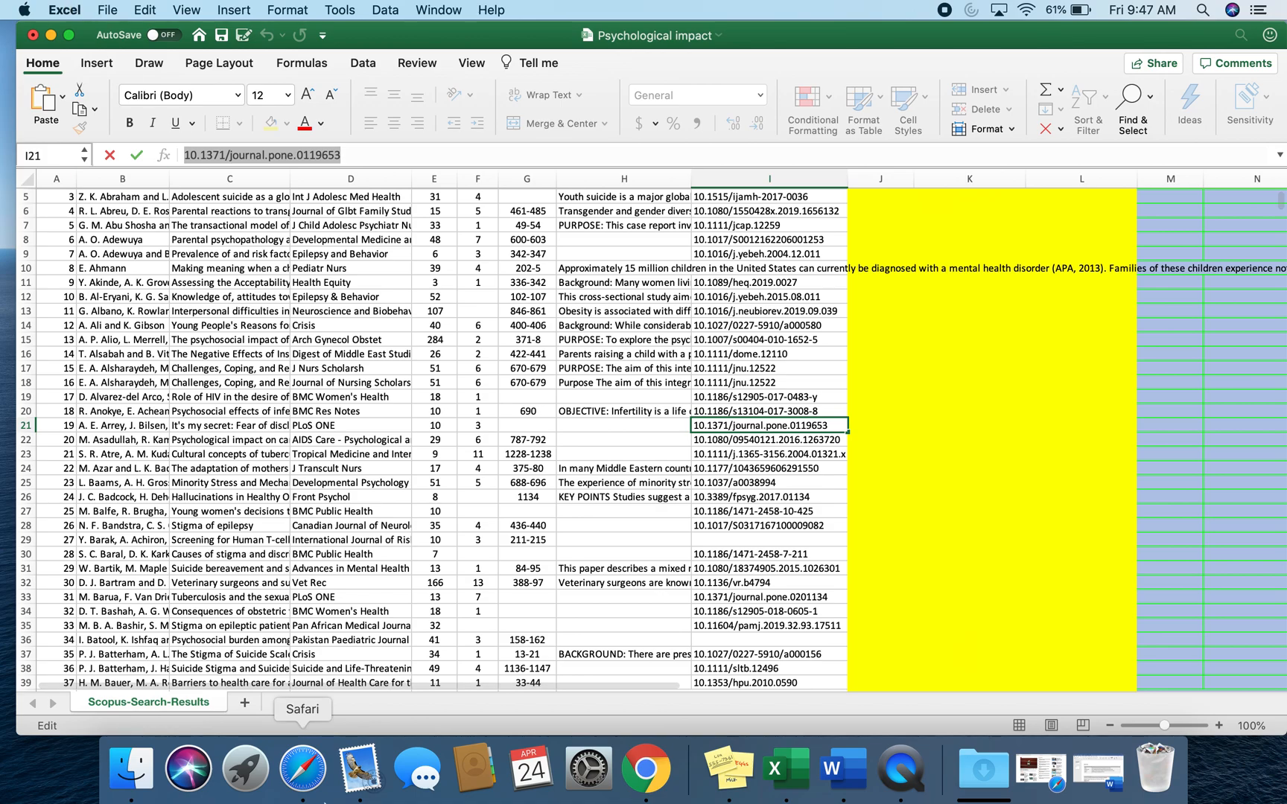
- Switch to Safari, search Google Scholar in a new window for the copied DOI, and open the matching article
left_click(314, 786)
left_click(111, 10)
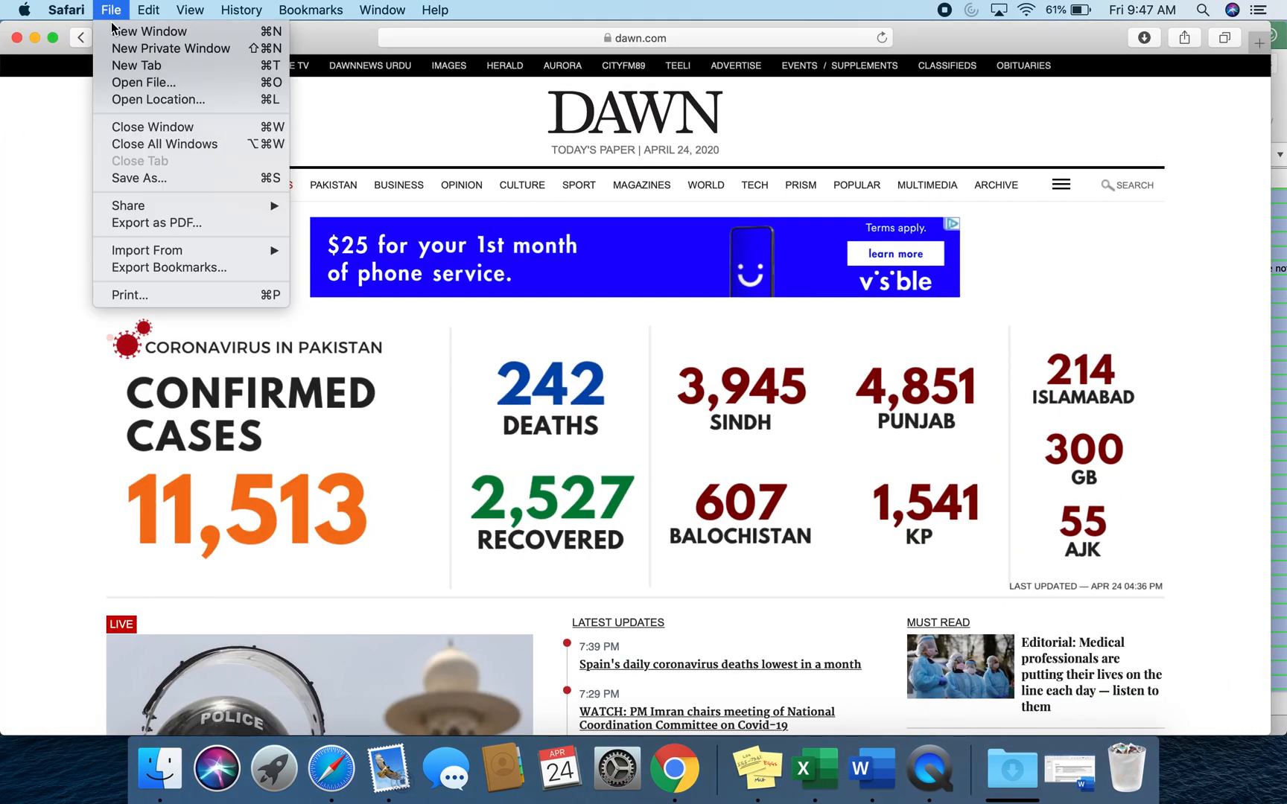
left_click(113, 30)
type("s")
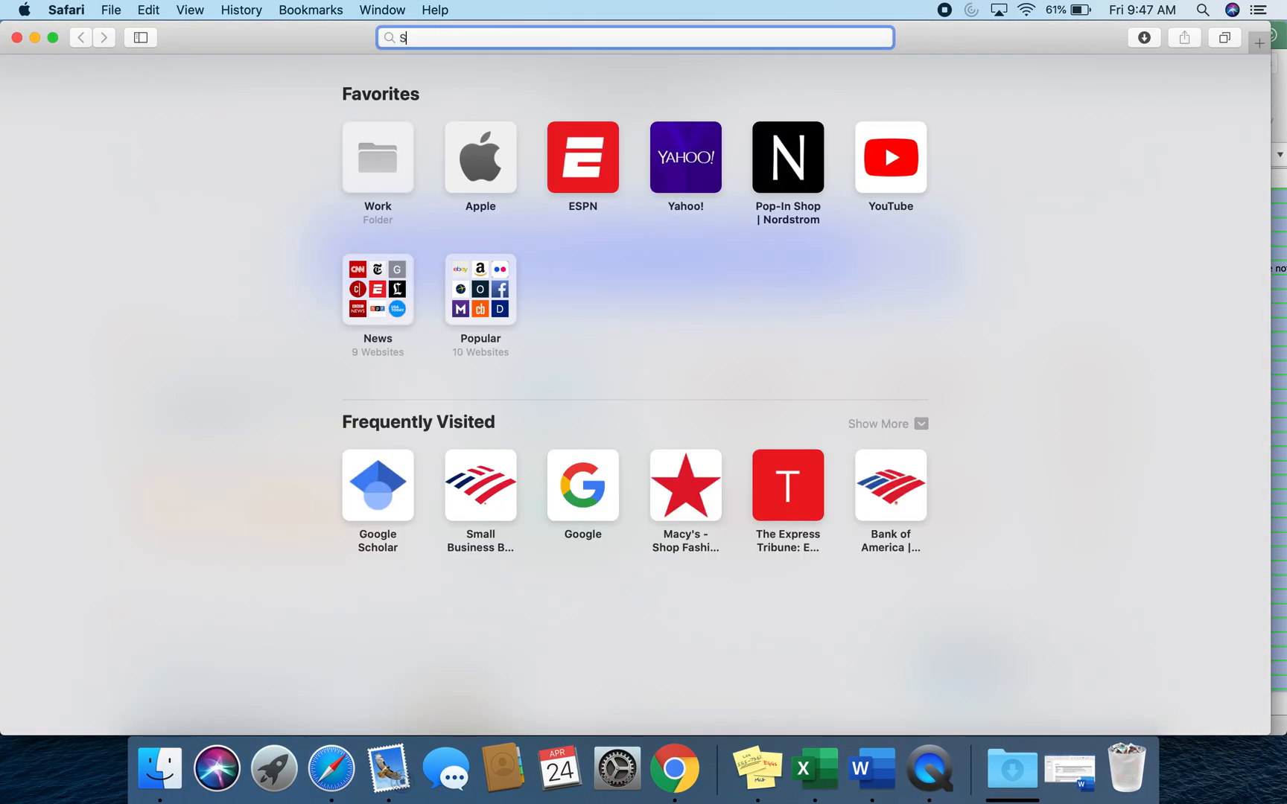
key("Return")
left_click(149, 9)
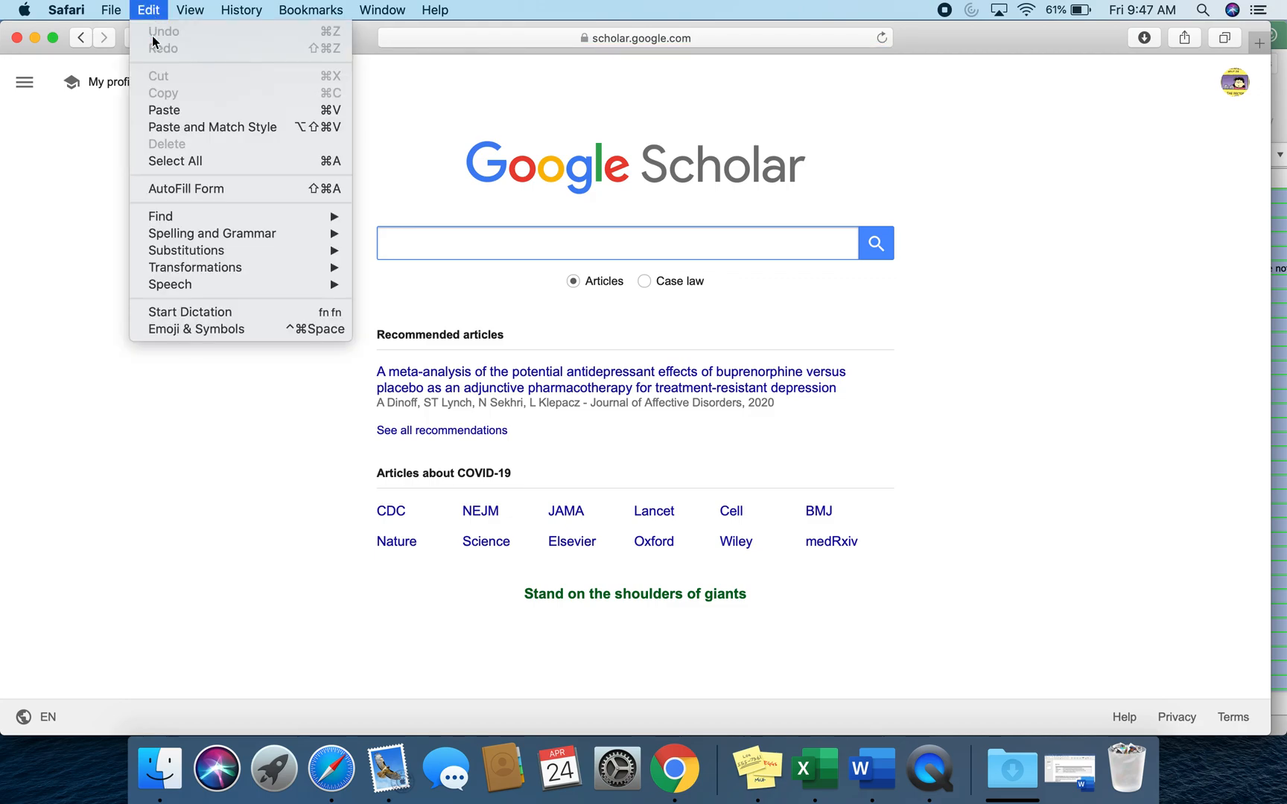
left_click(149, 109)
key("Return")
left_click(333, 184)
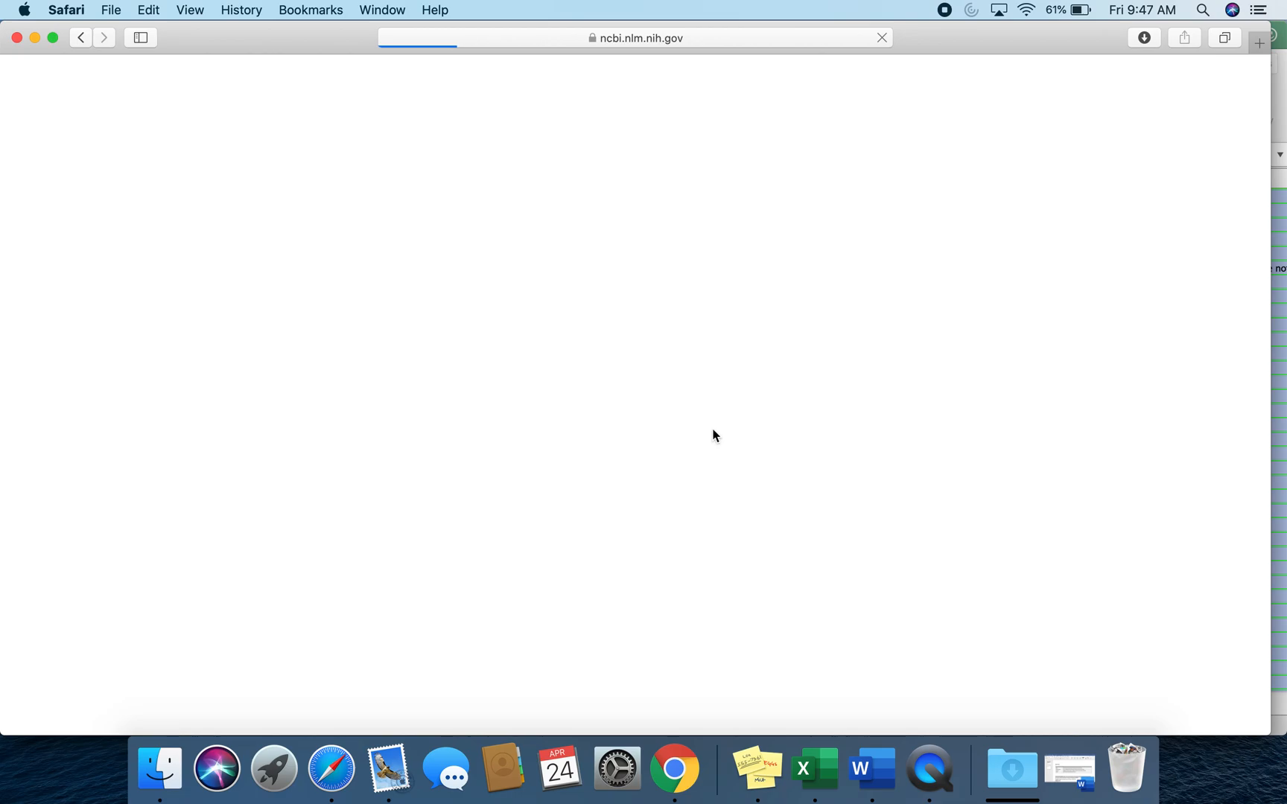
- Copy the full abstract text from the article page and minimize the browser windows
scroll(713, 429, "down", 10)
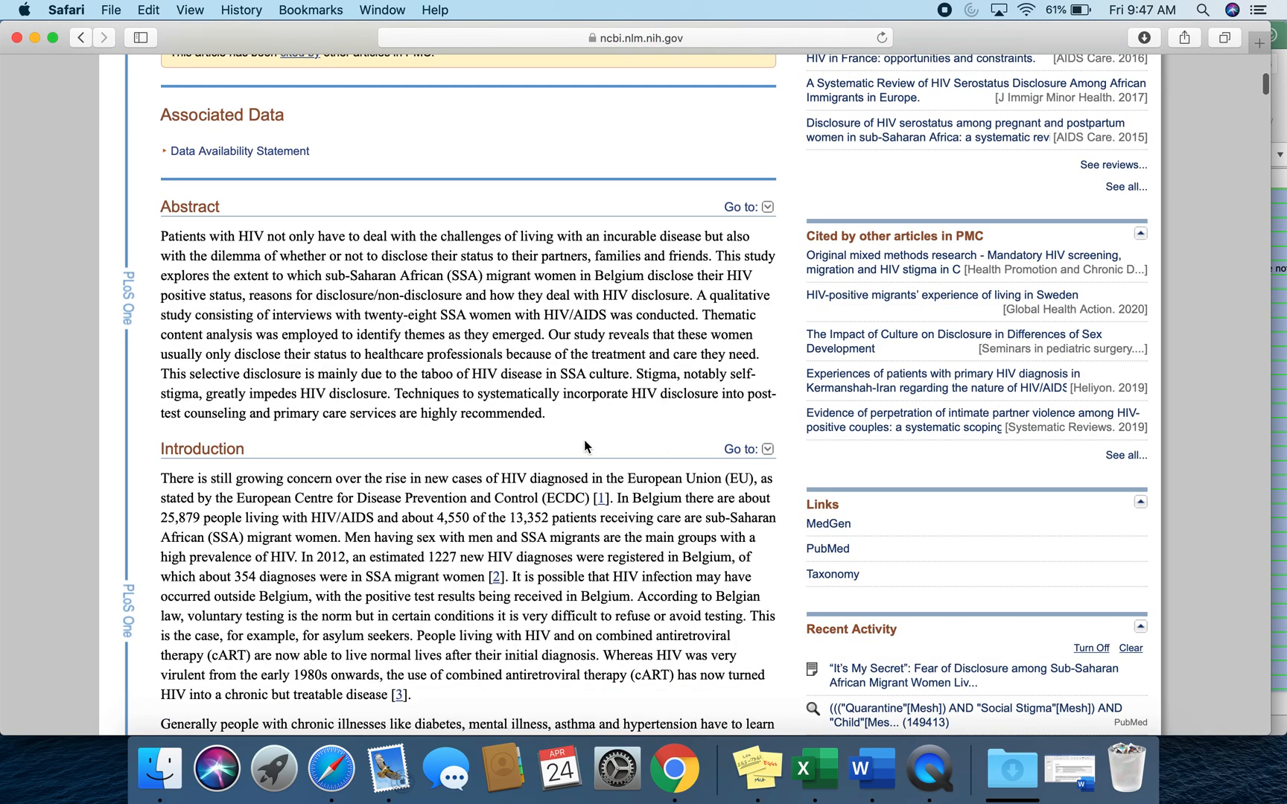
left_click_drag(557, 417, 159, 235)
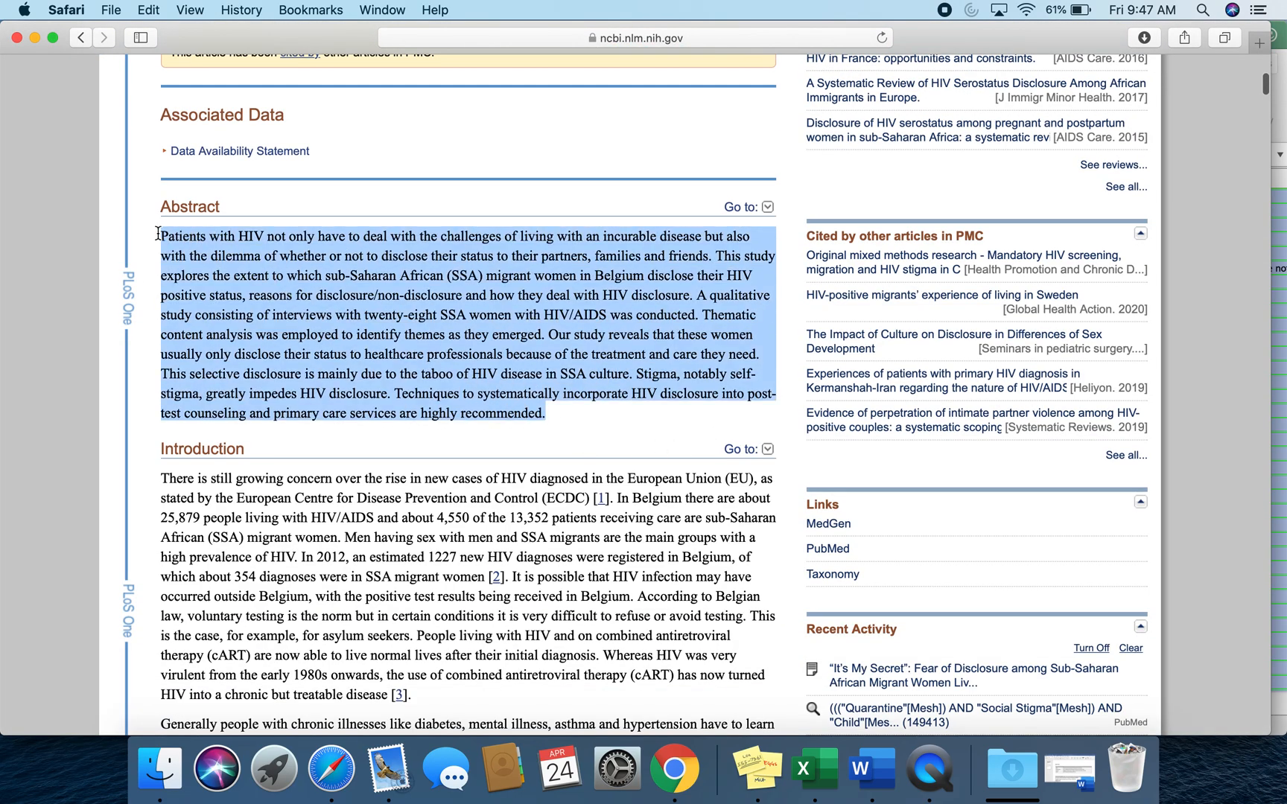
left_click(161, 9)
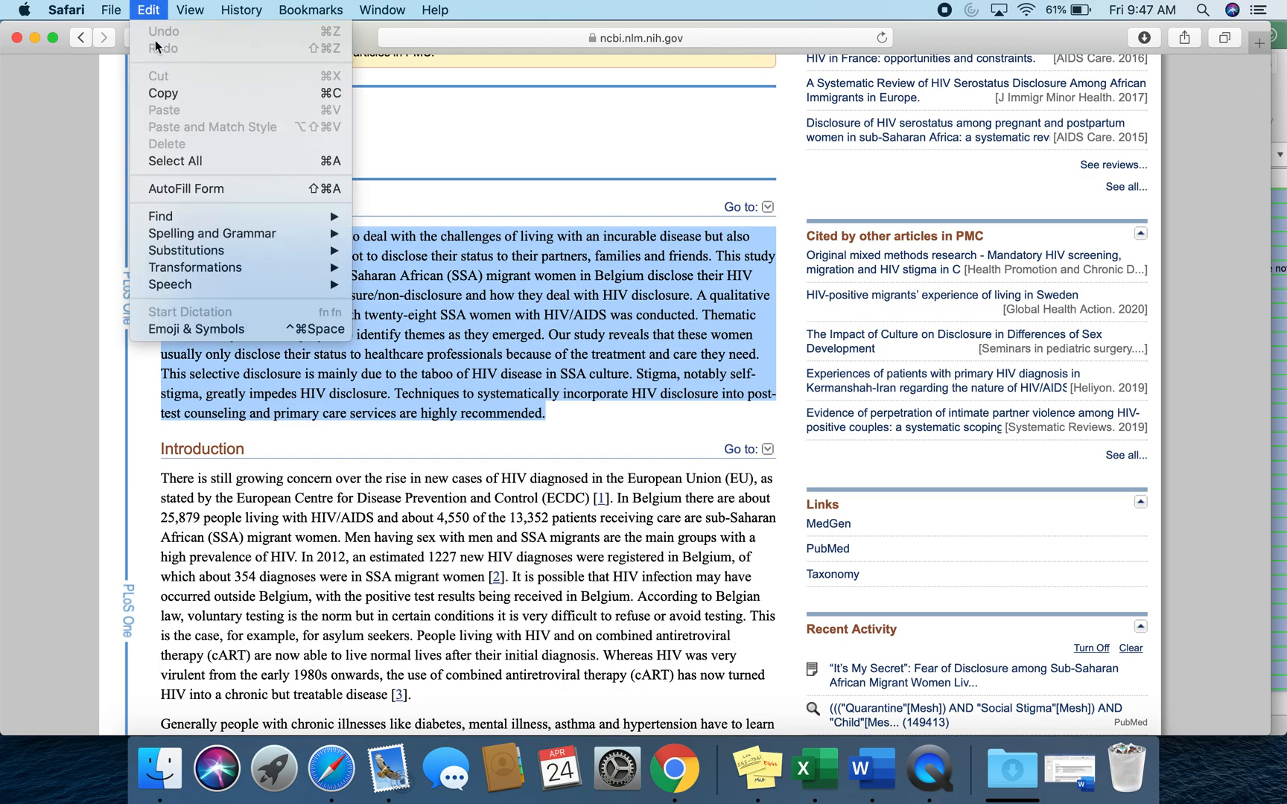
left_click(158, 92)
left_click(34, 38)
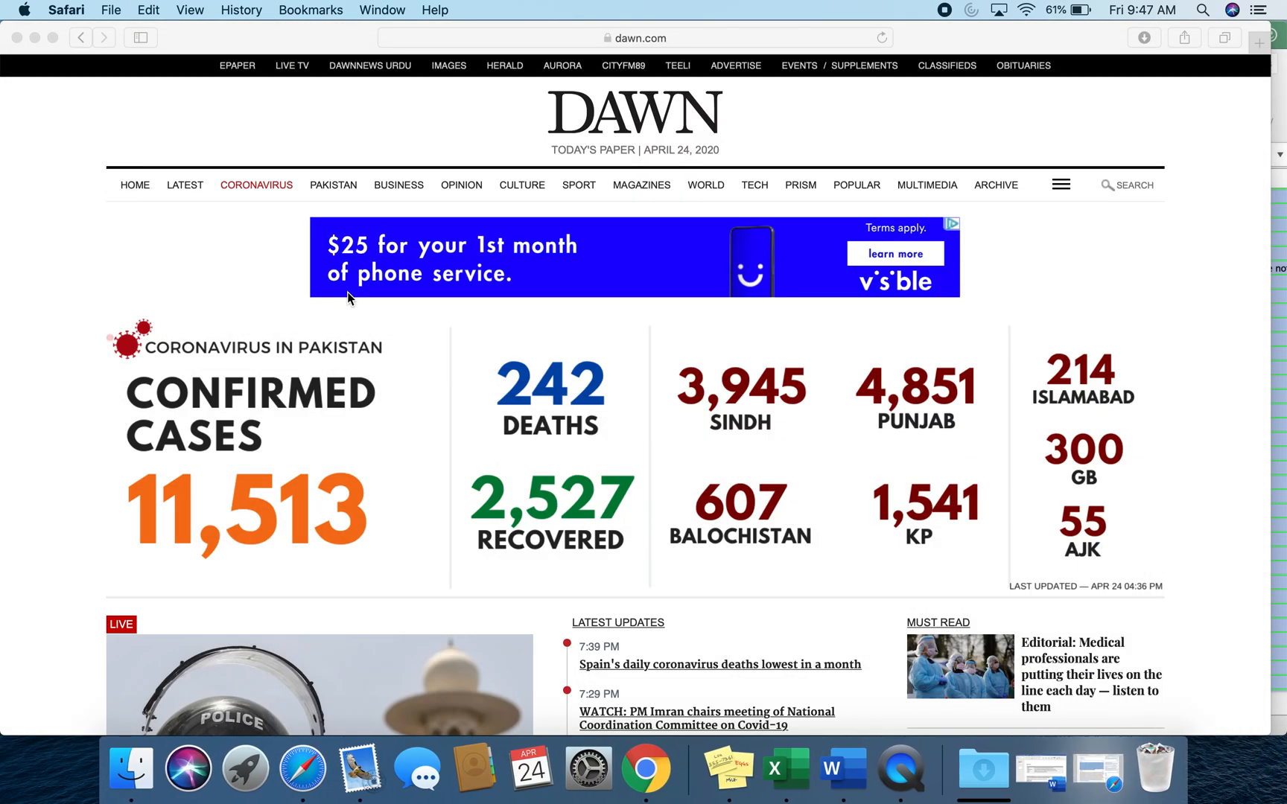
left_click(33, 38)
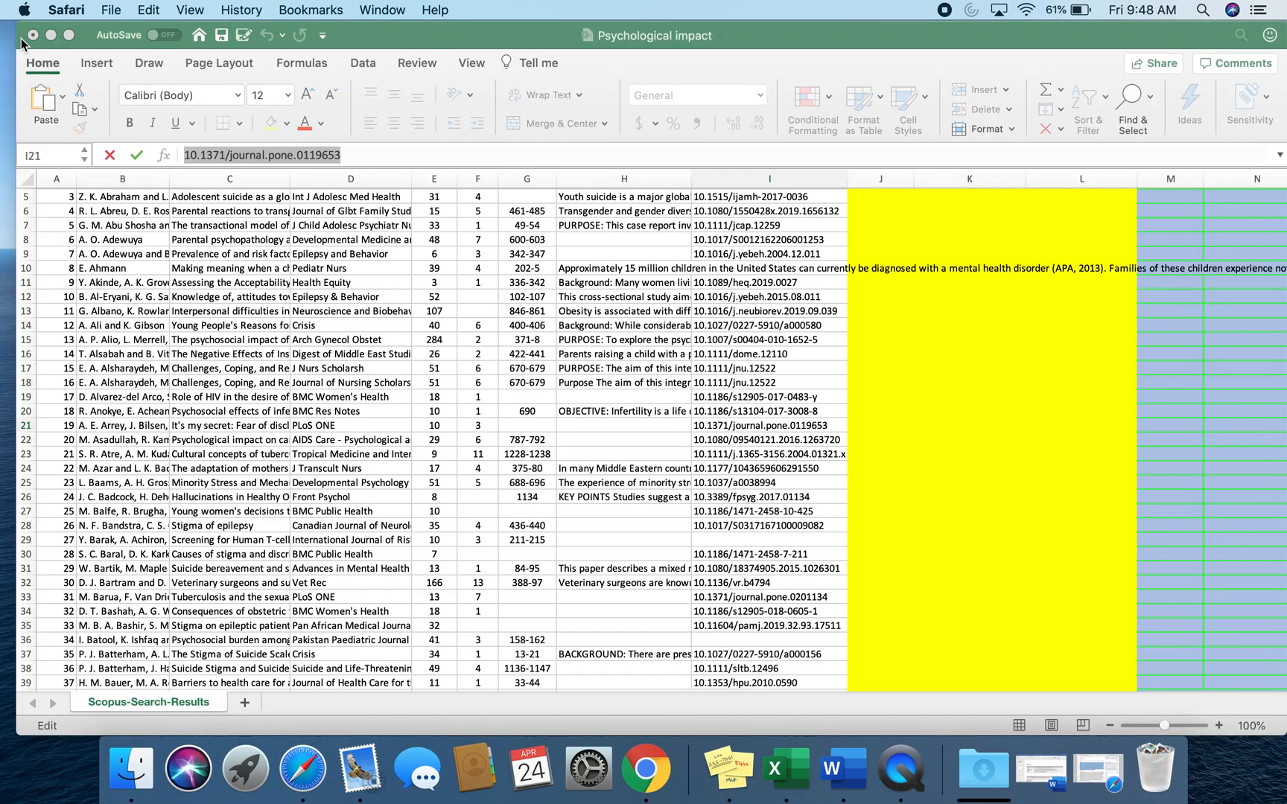
- Select record 7's DOI in the Excel sheet, and switch to Safari to try opening sci-hub.tw
left_click(506, 376)
scroll(506, 376, "up", 2)
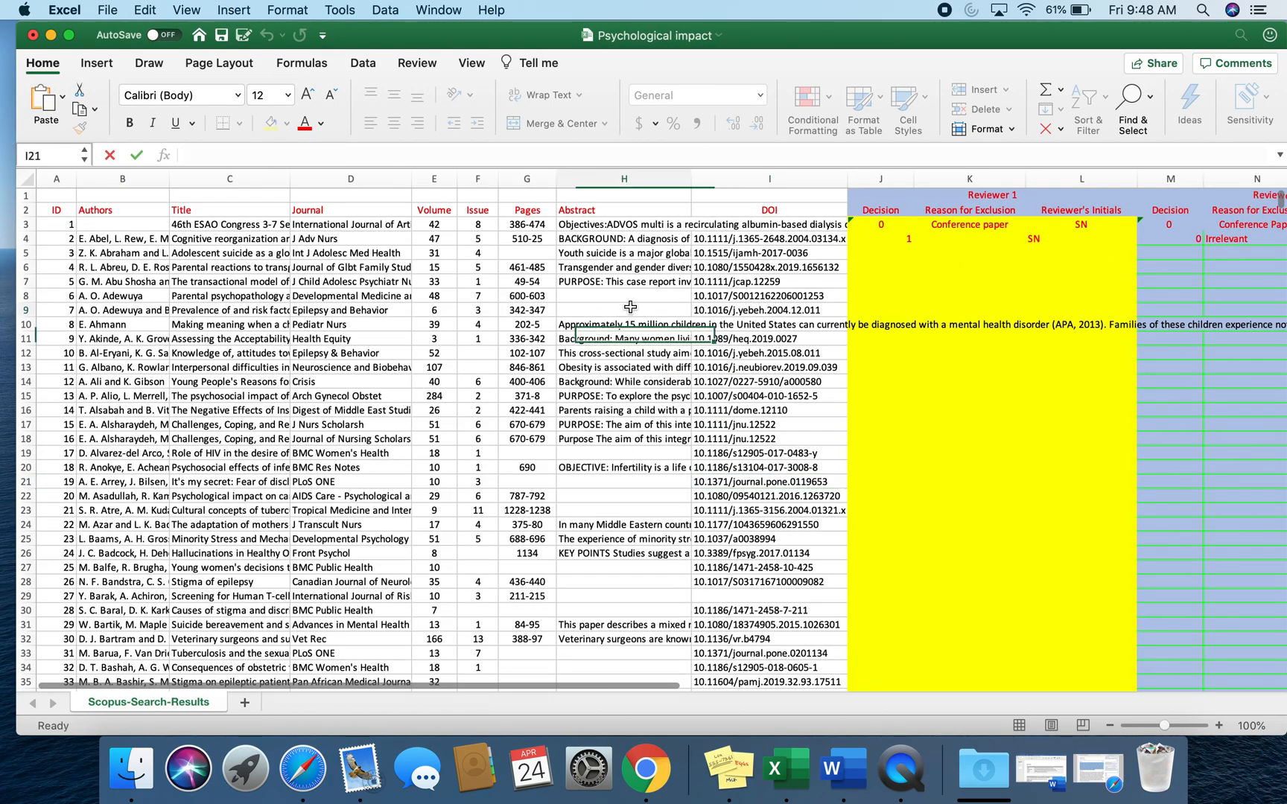
left_click(708, 307)
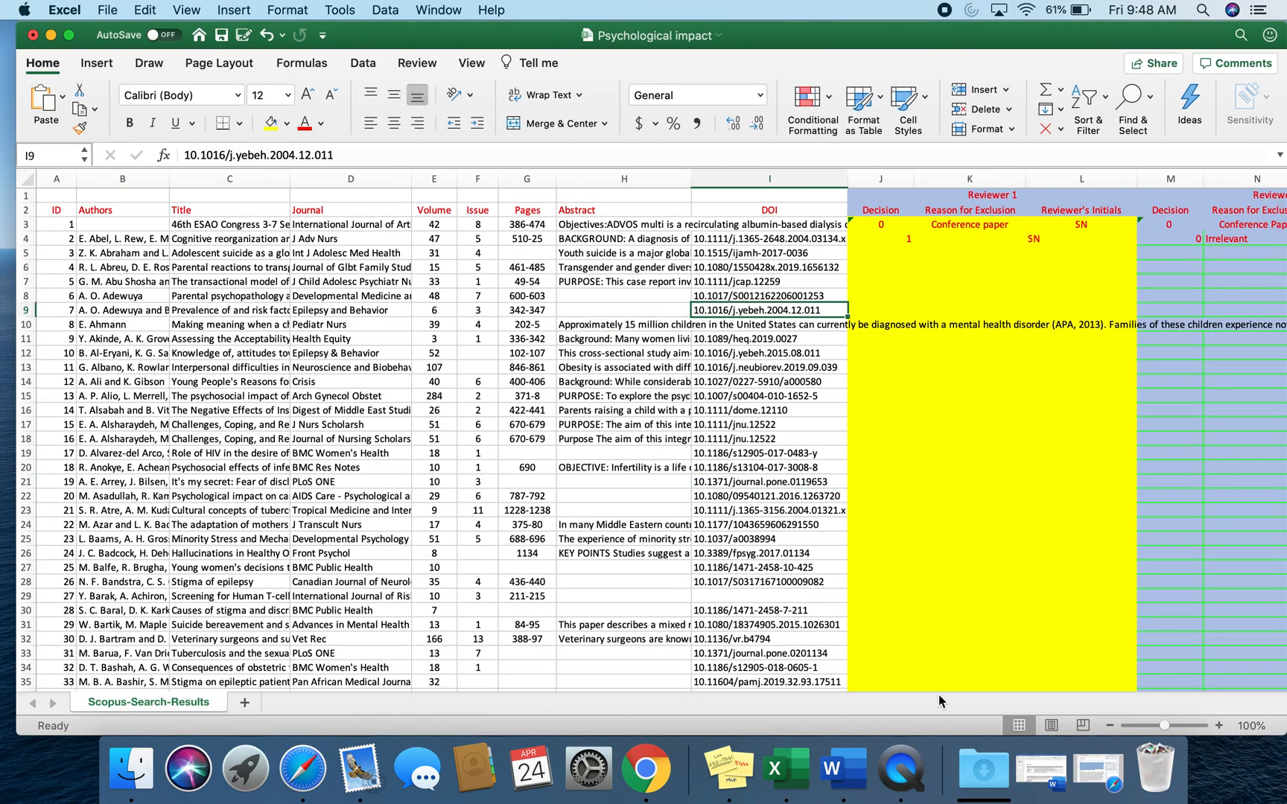
left_click(1098, 771)
left_click(671, 36)
type("sCI")
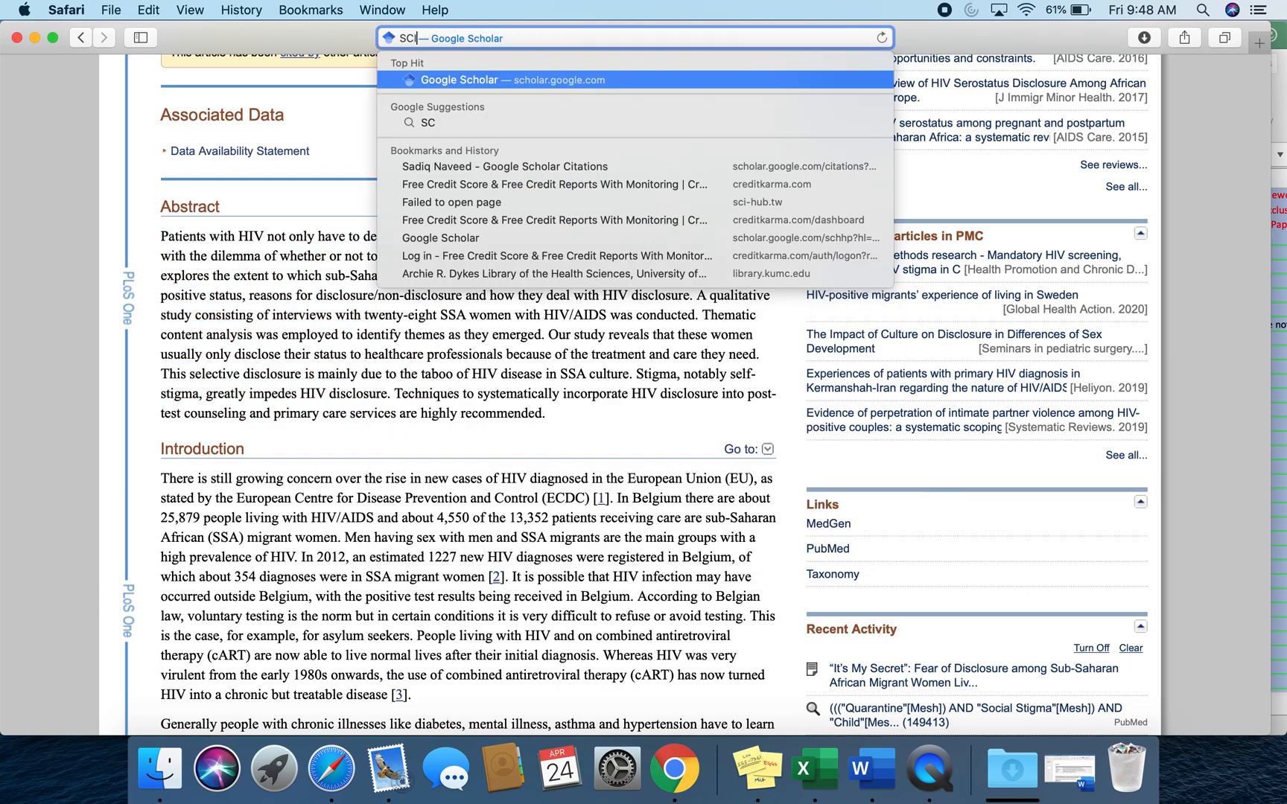
type("-")
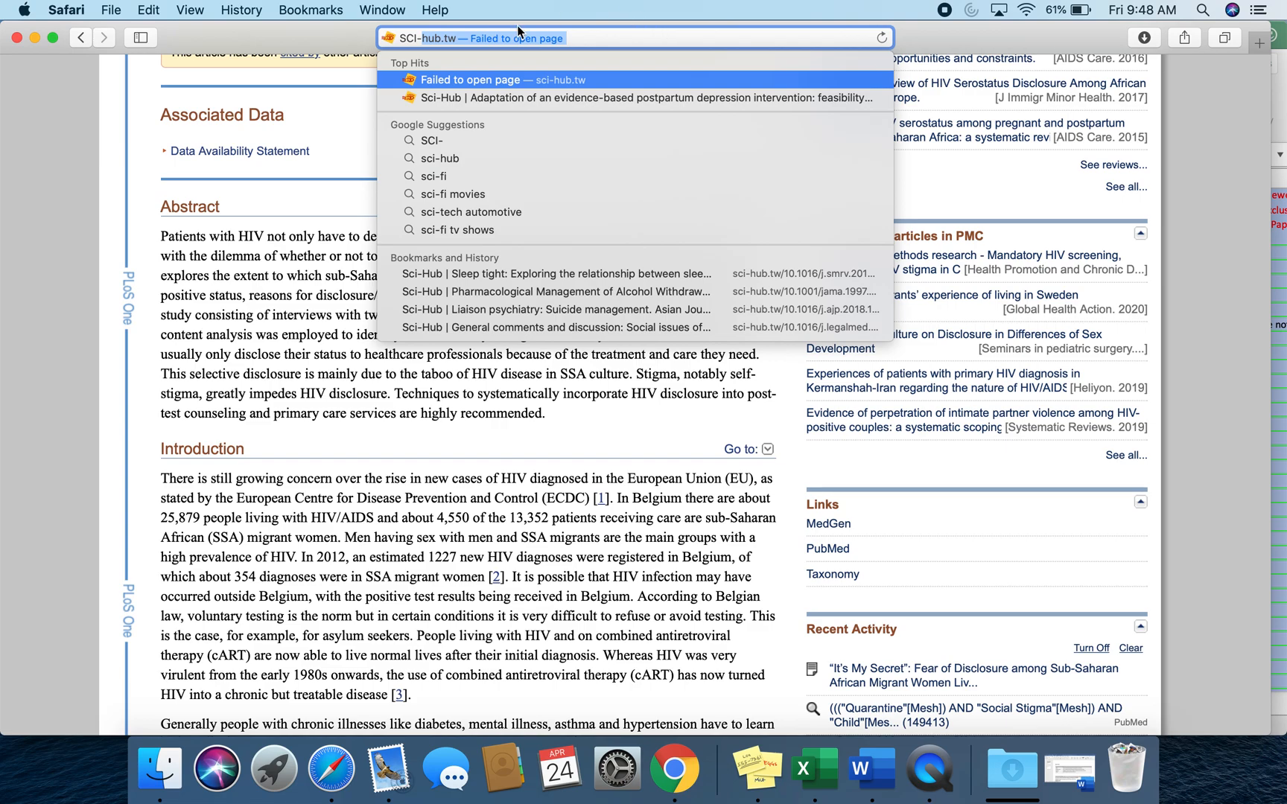
key("Return")
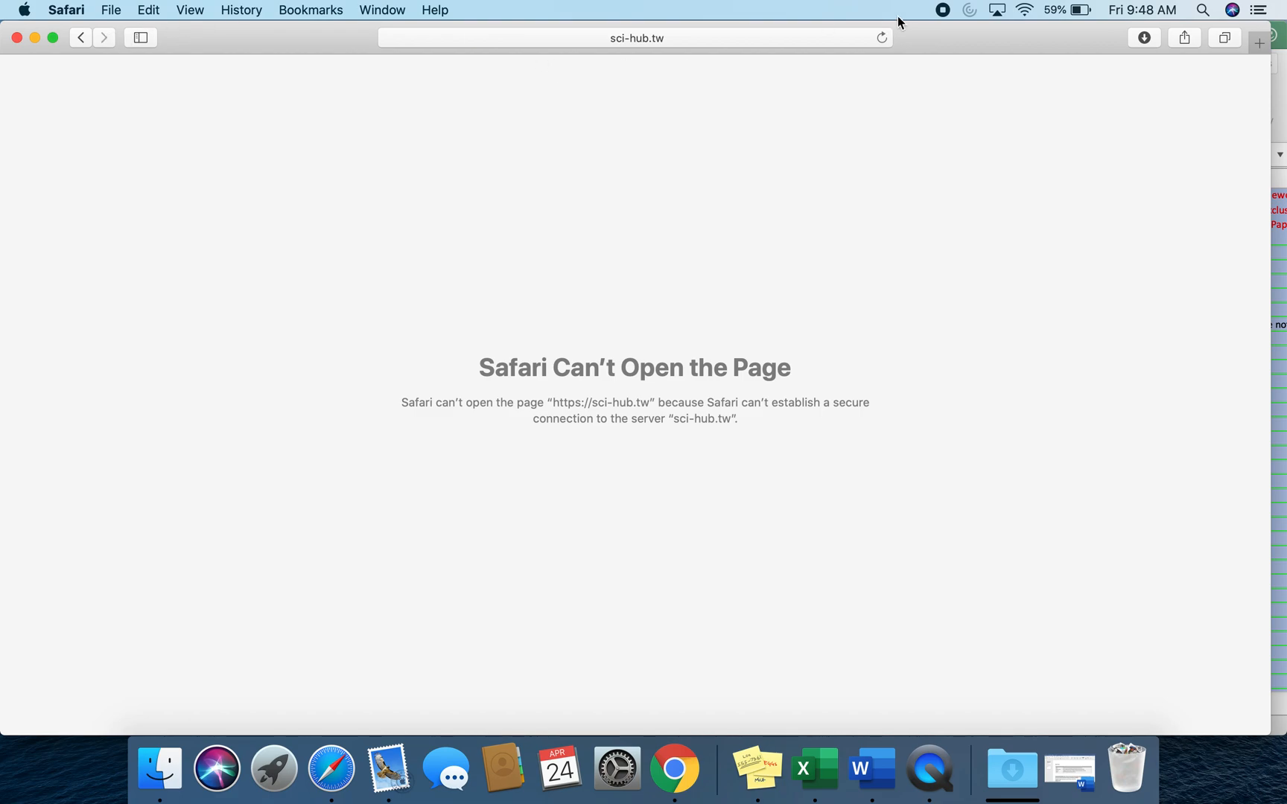
- Switch the Wi-Fi connection to the iPhone's personal hotspot and try repeatedly to reload sci-hub.tw
left_click(1030, 10)
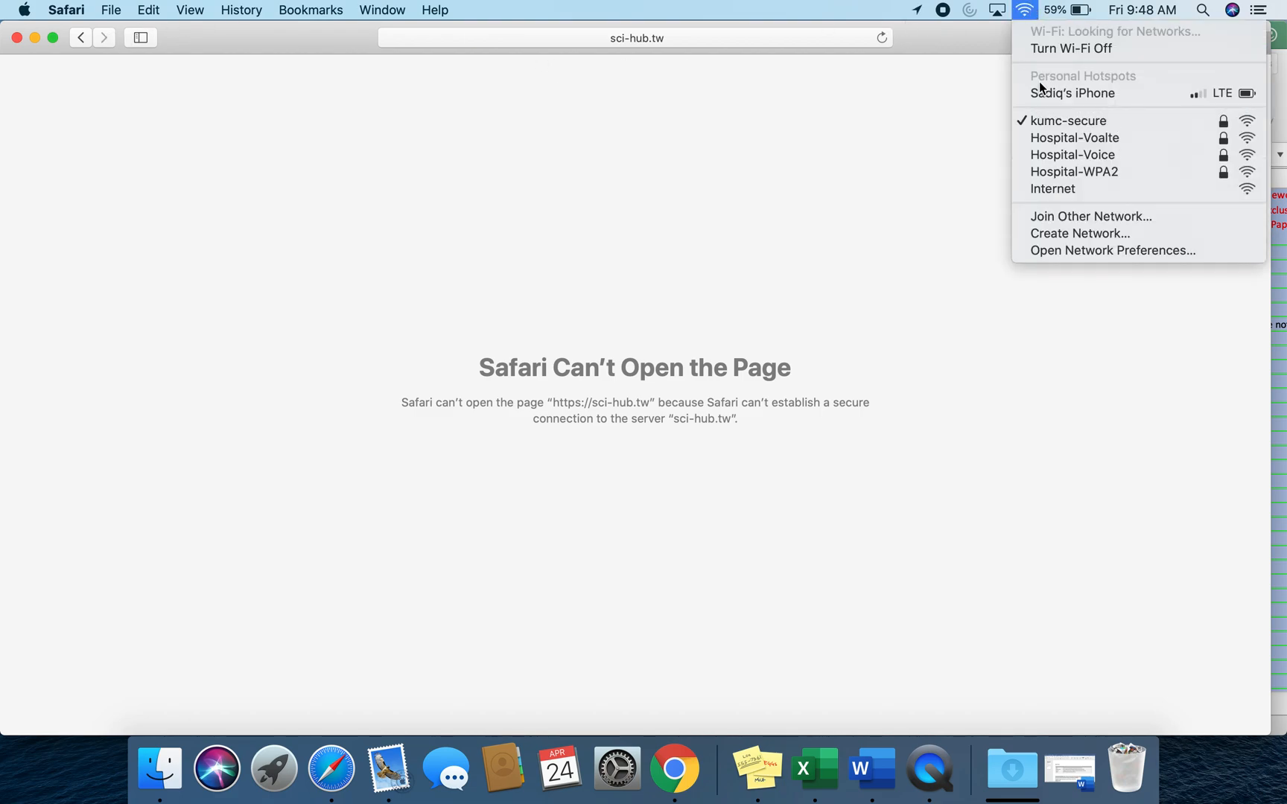
left_click(1041, 91)
left_click(760, 44)
key("Return")
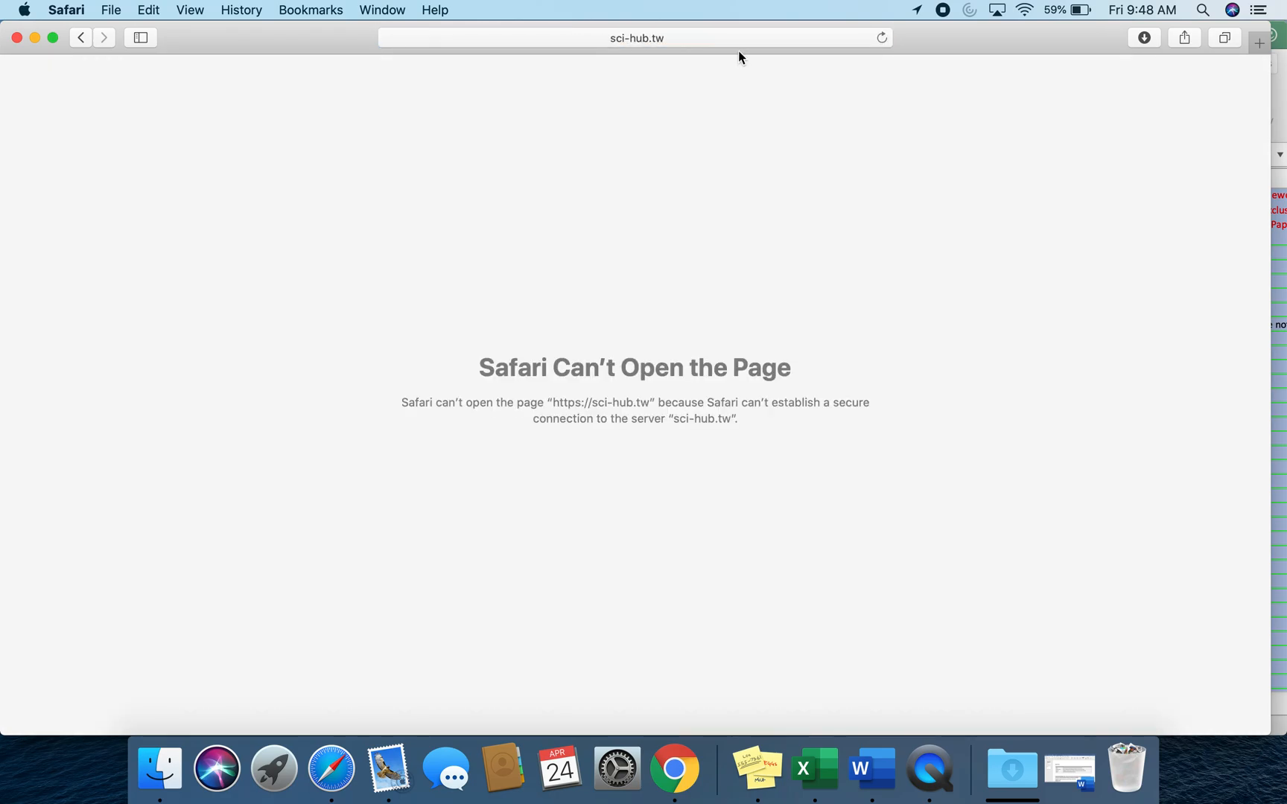
left_click(727, 37)
key("Return")
left_click(732, 37)
key("Return")
left_click(714, 41)
key("Return")
- Minimize the browser and reconnect the Wi-Fi to the kumc-secure network
left_click(34, 38)
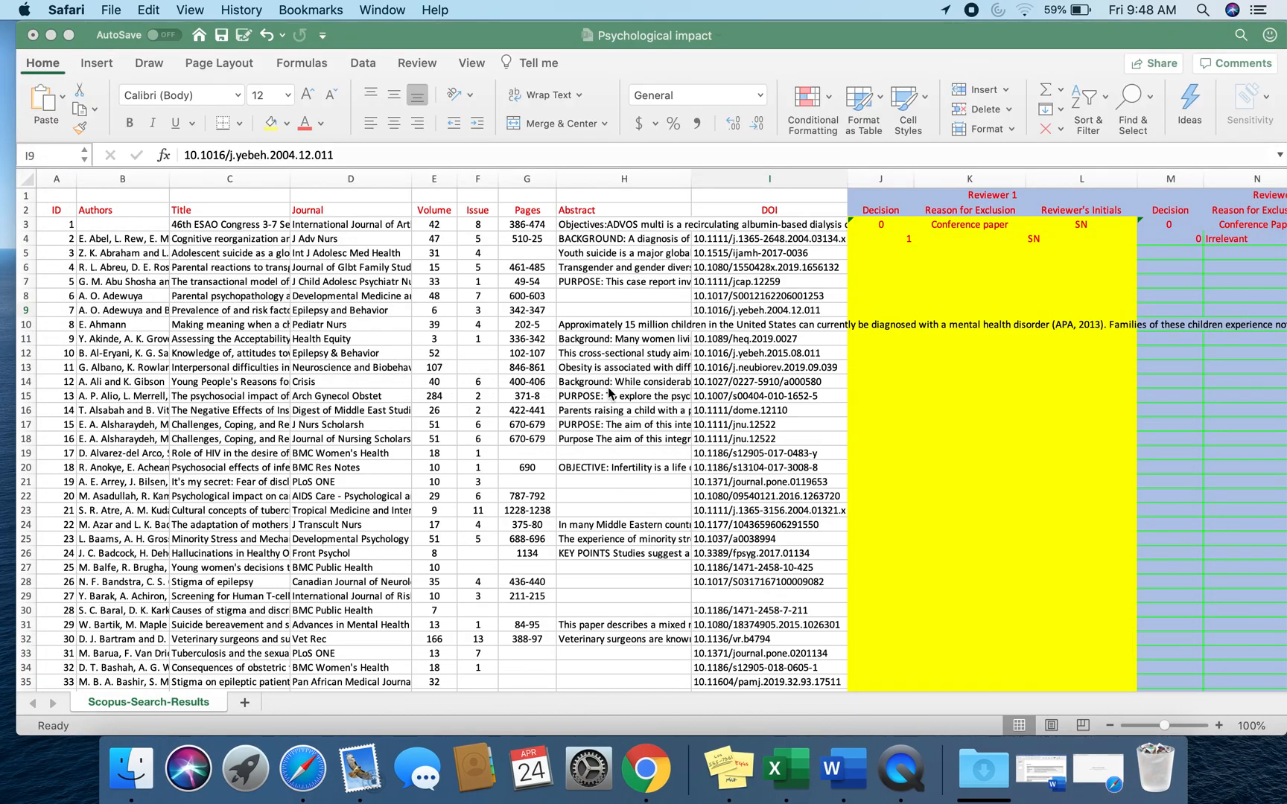
left_click(1026, 9)
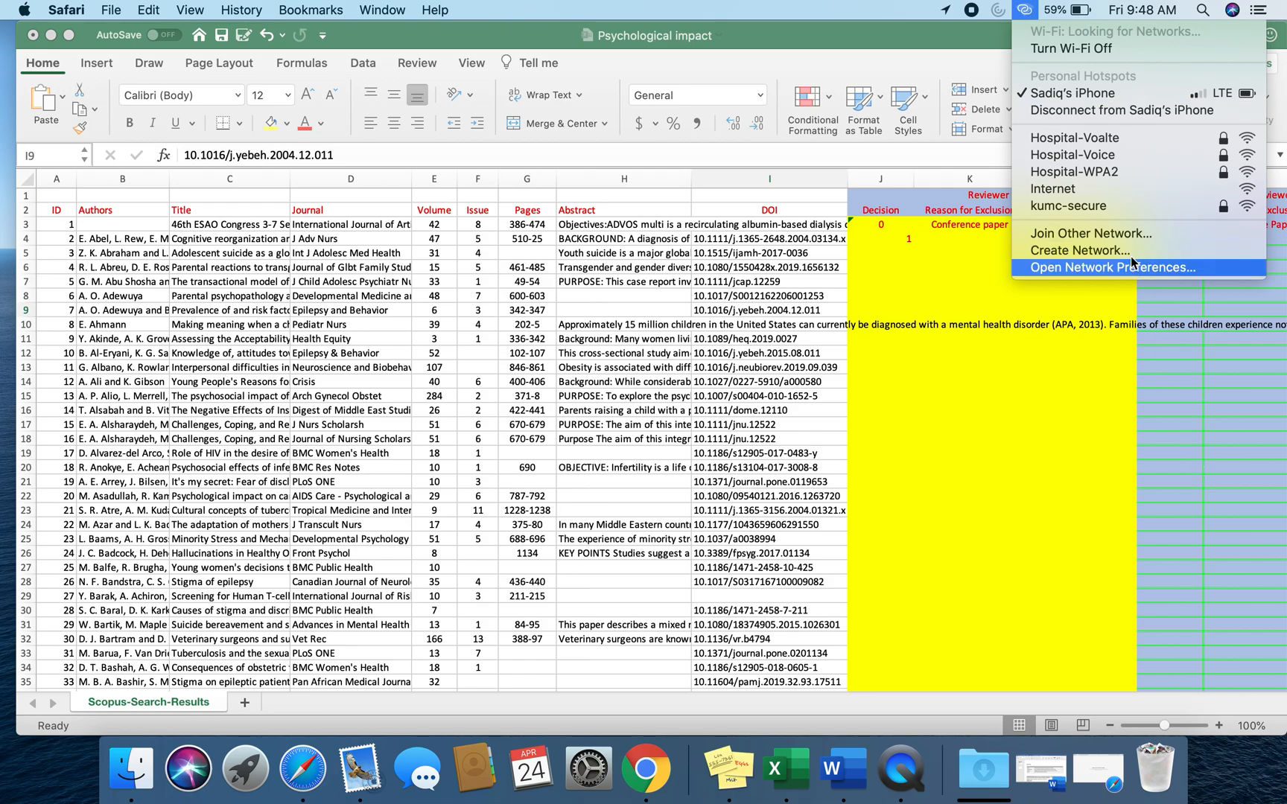
left_click(1108, 214)
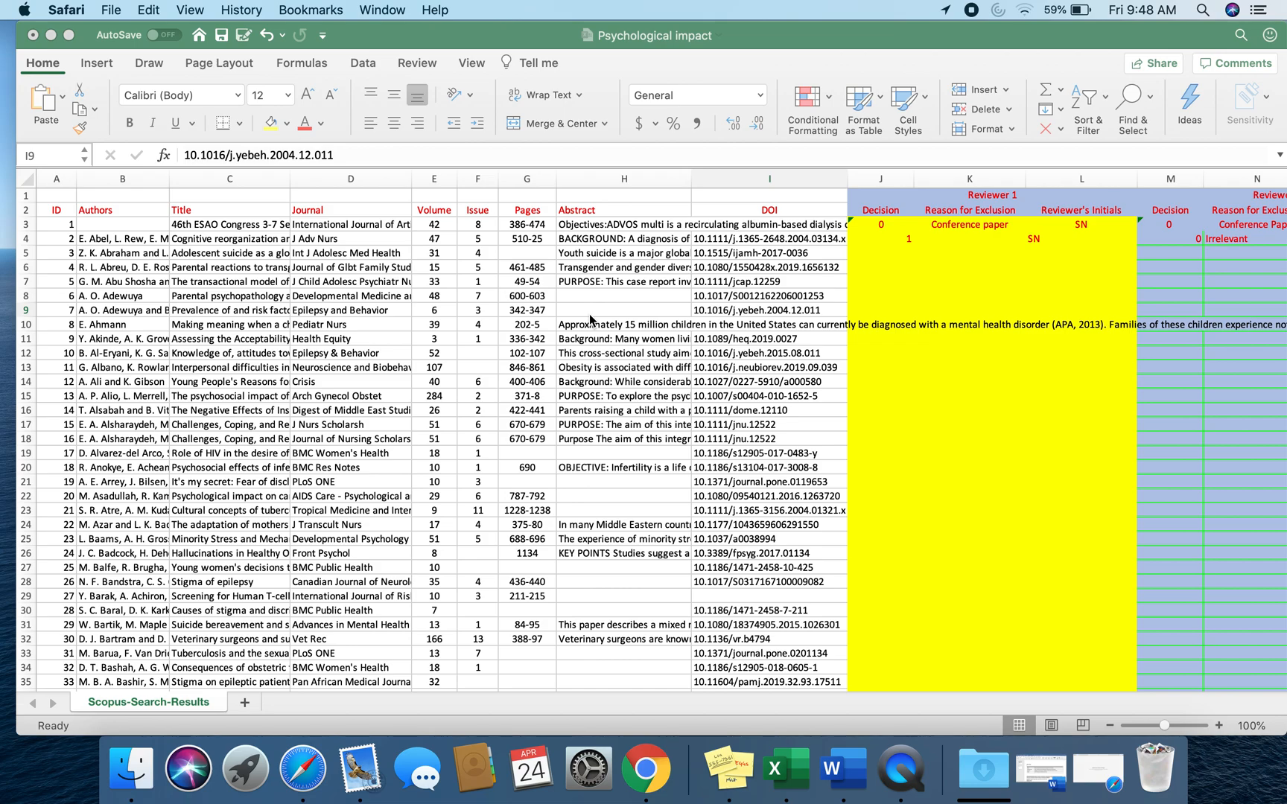
- In the Excel sheet, find record 34, which lacks both abstract and DOI, and copy its full title
scroll(593, 343, "down", 4)
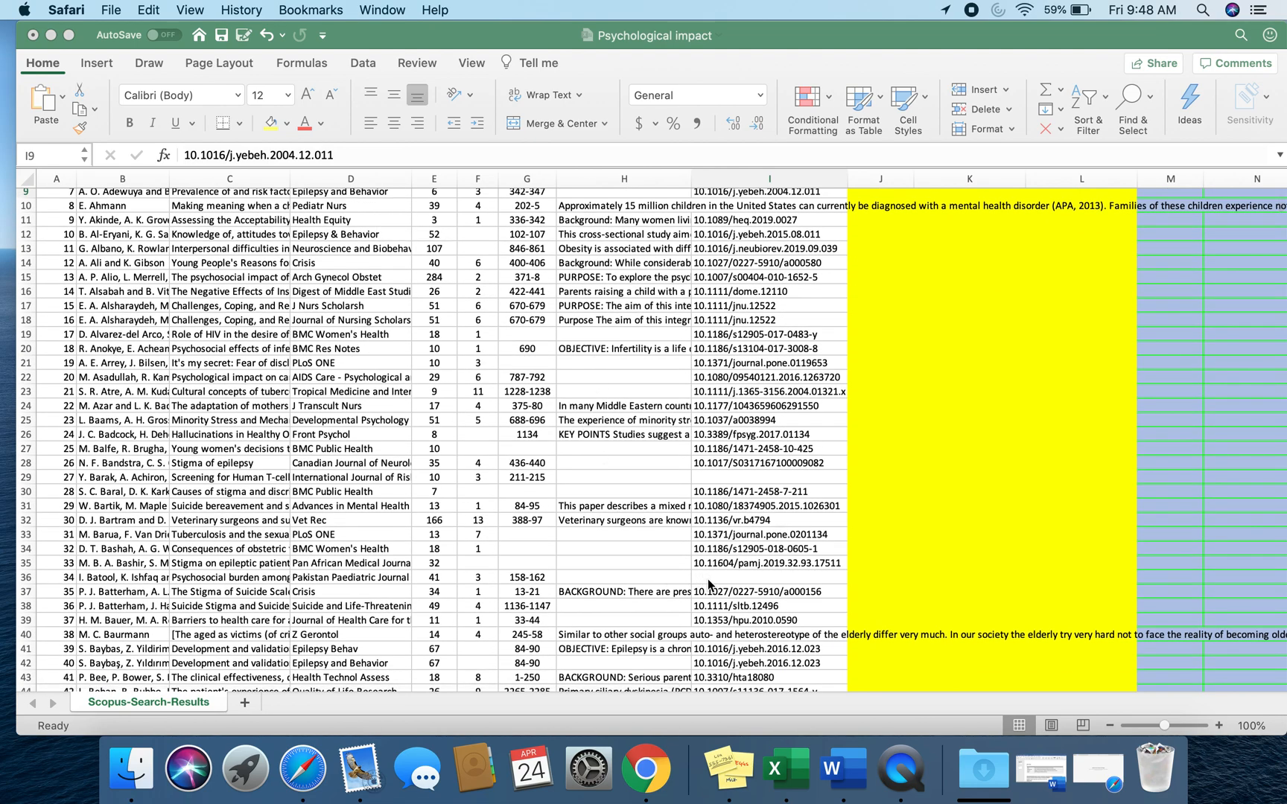
left_click(724, 571)
left_click(725, 577)
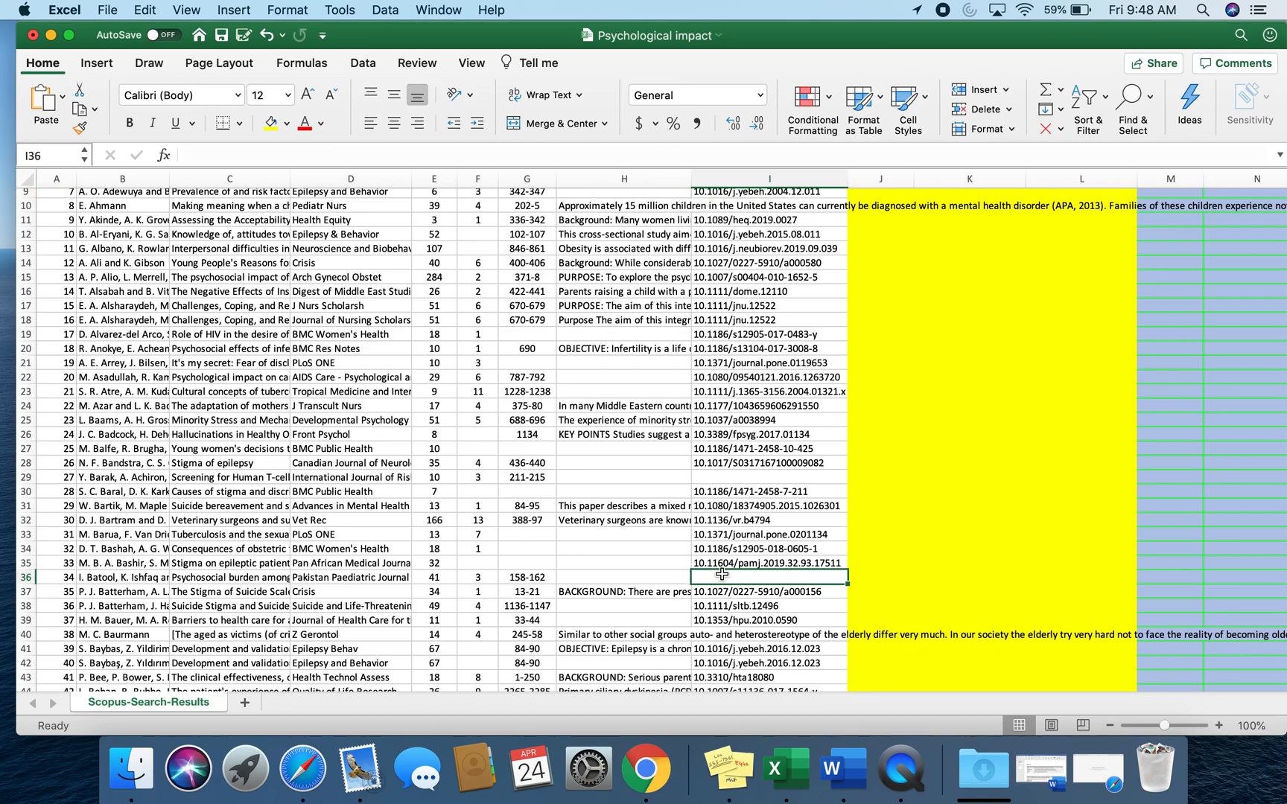
left_click(623, 575)
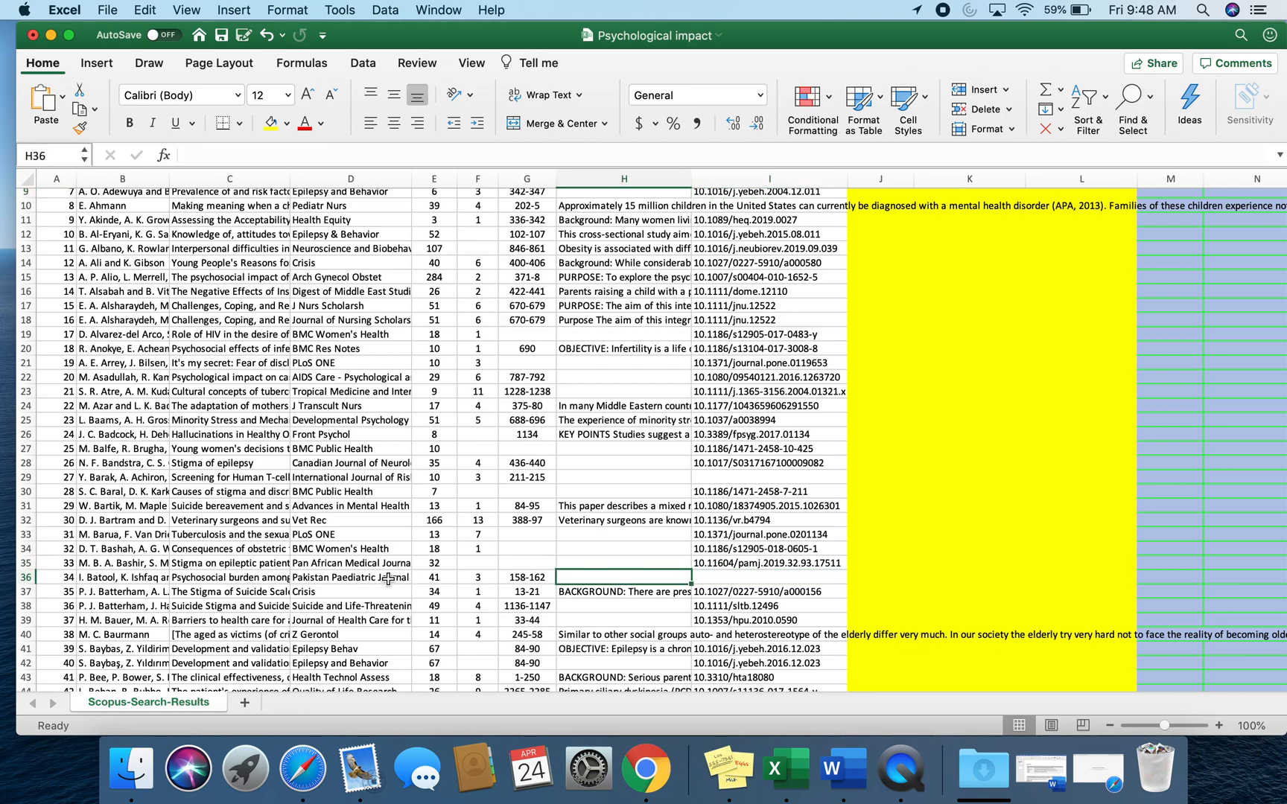
left_click(276, 579)
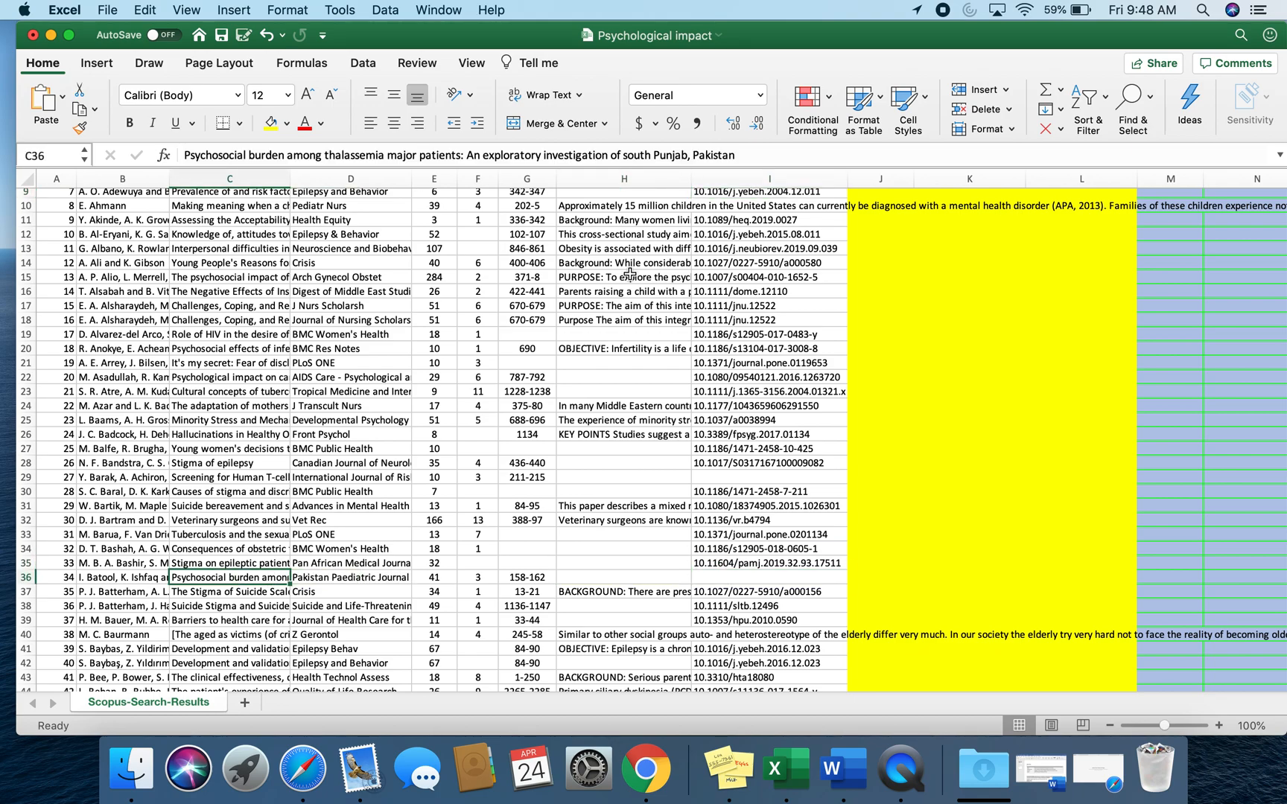
left_click_drag(734, 156, 183, 168)
left_click(145, 9)
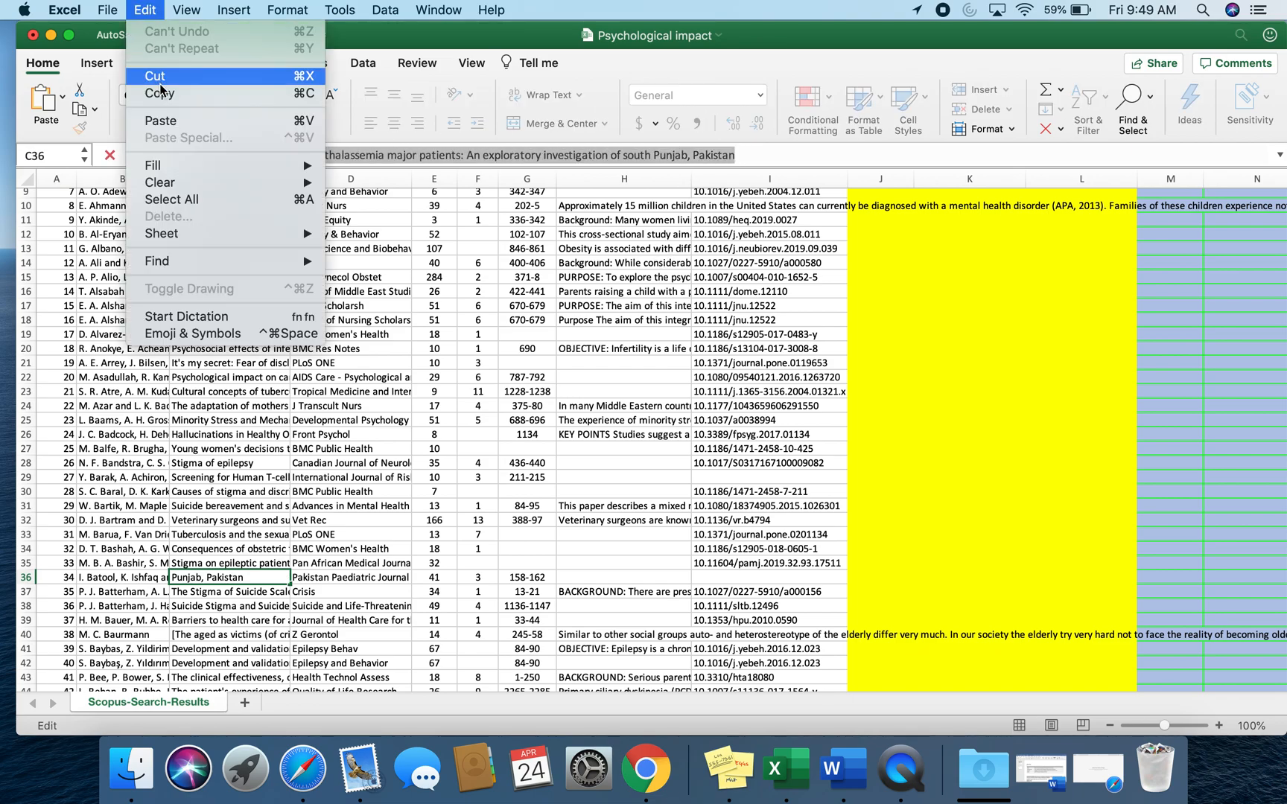
left_click(161, 93)
- Switch to Safari, search Google Scholar for the copied thalassemia title, and open the matching PDF article
left_click(1101, 769)
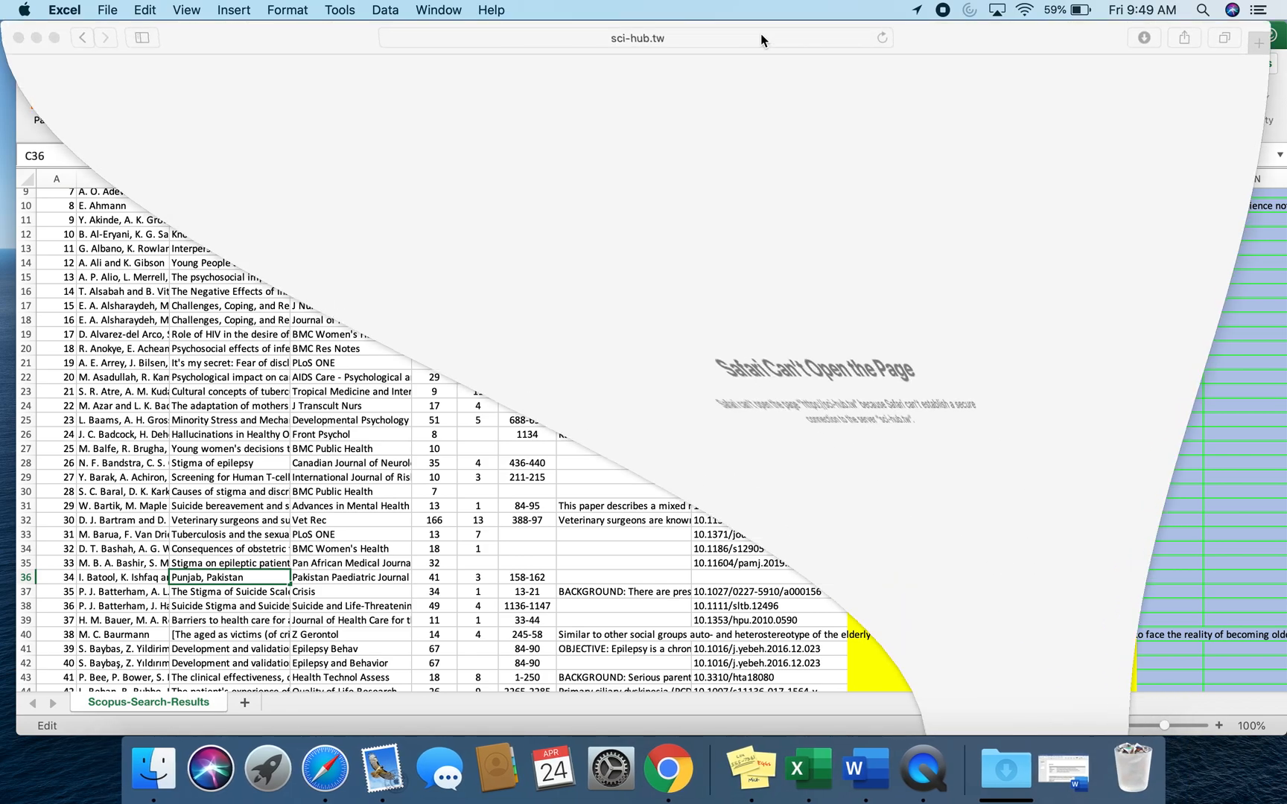
left_click(711, 43)
left_click(428, 438)
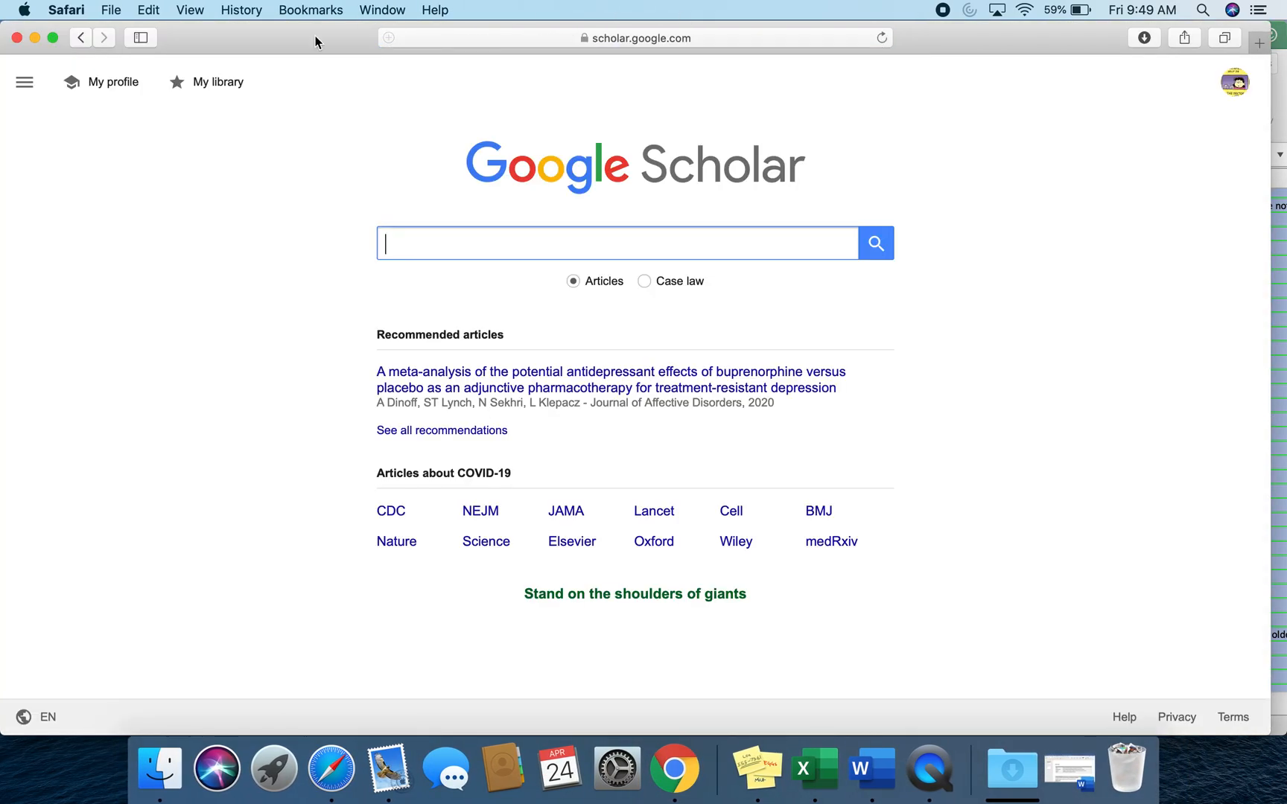
left_click(153, 11)
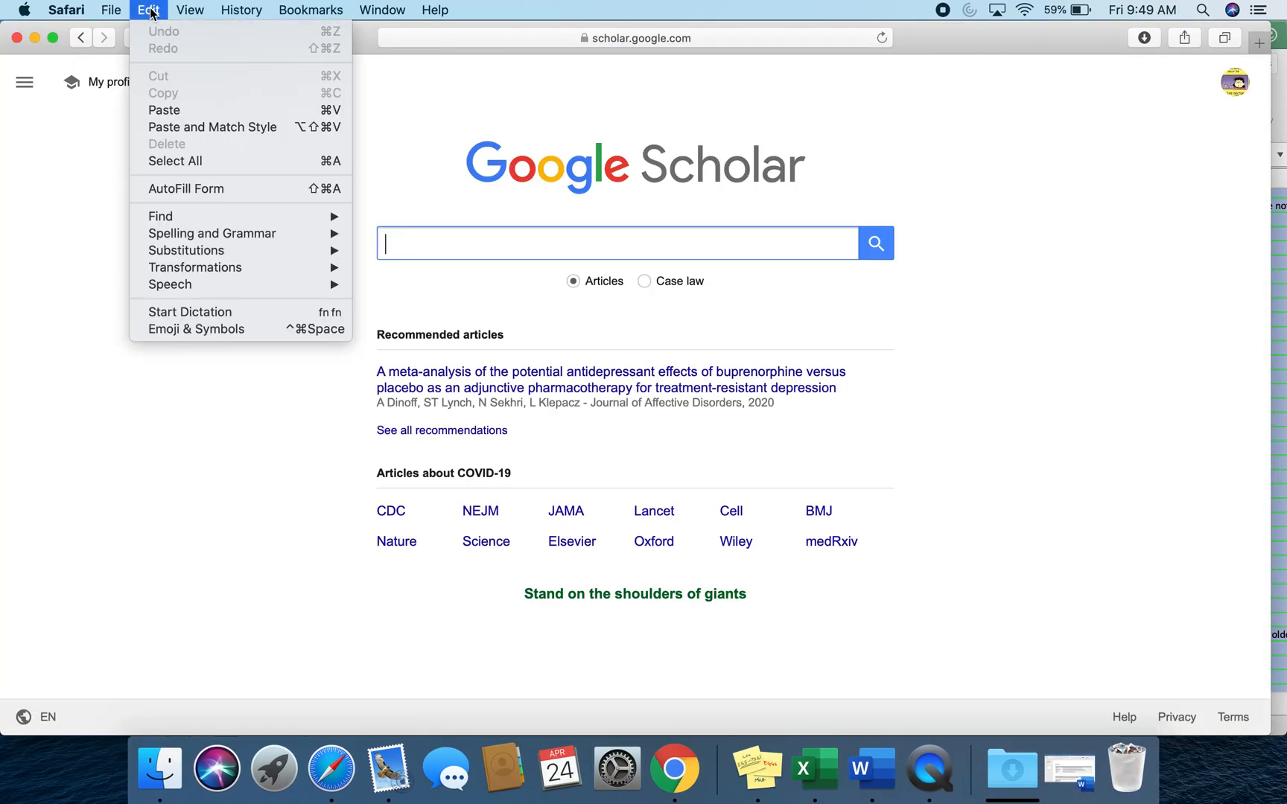
left_click(159, 110)
key("Return")
left_click(262, 177)
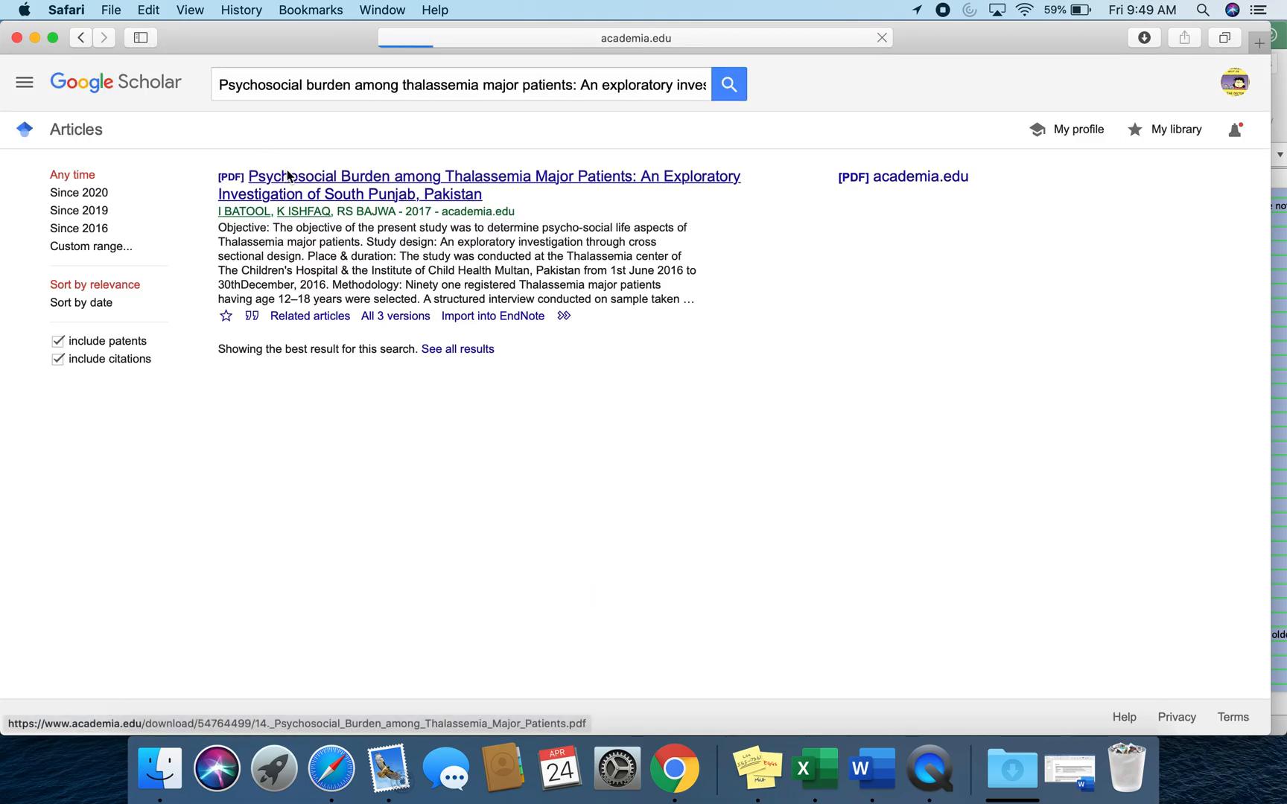
- Read through the abstract in the article PDF and minimize the browser to return to the spreadsheet
scroll(727, 440, "down", 10)
scroll(729, 442, "down", 2)
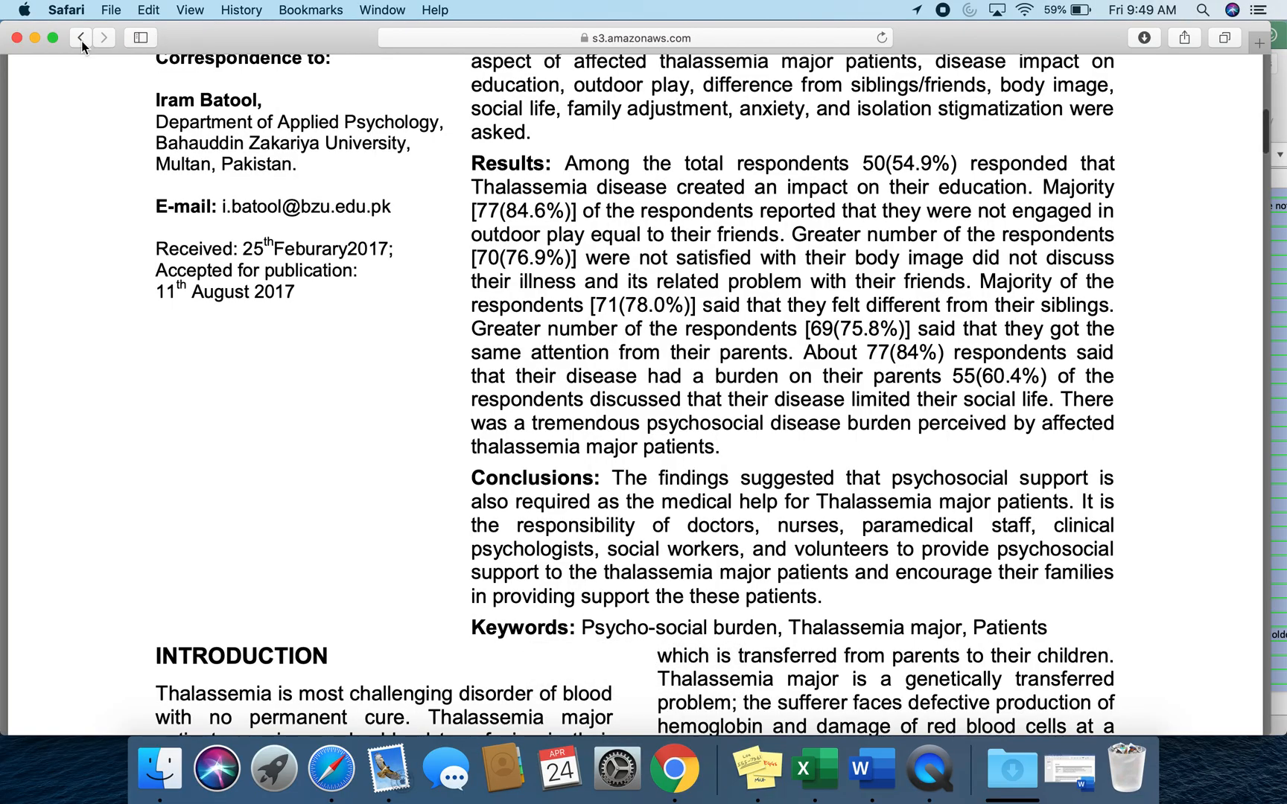
left_click(34, 40)
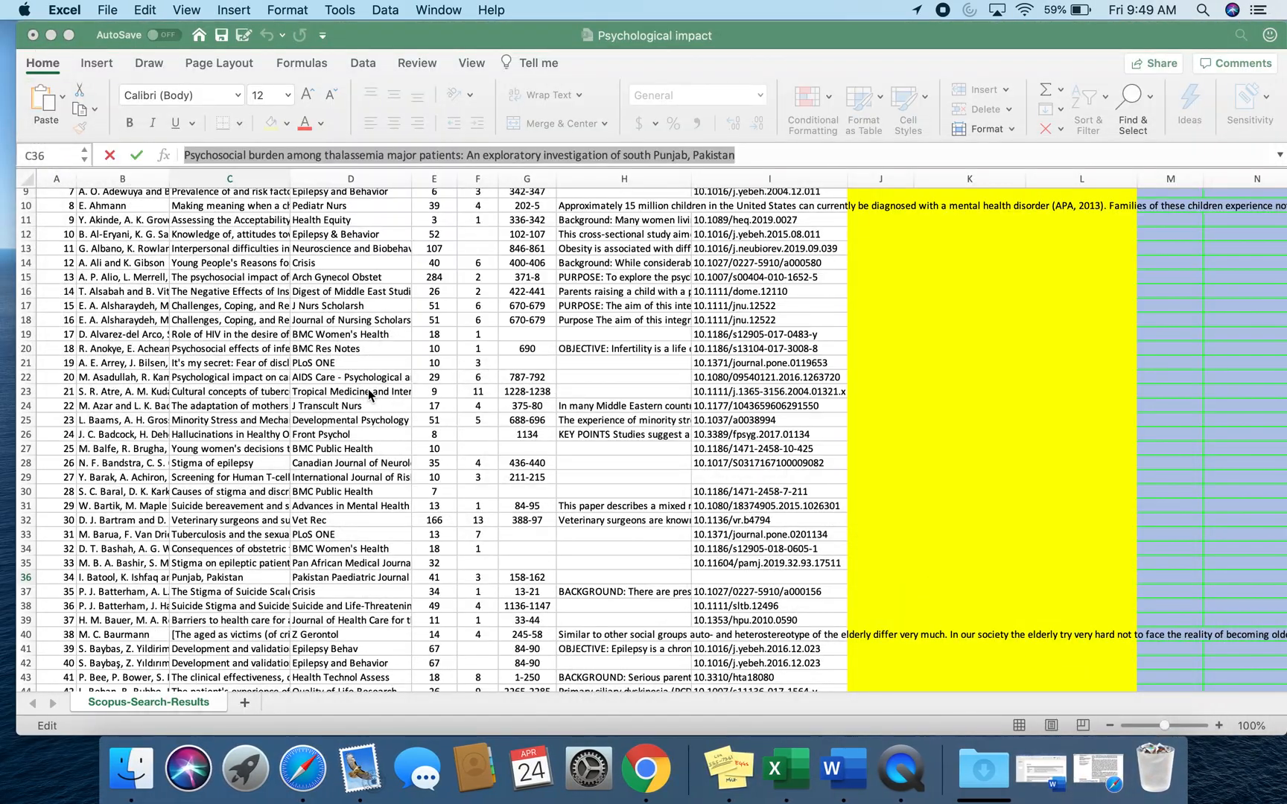
- Look down the list of records past record 100, return to its beginning, and leave the title cell's edit mode
scroll(592, 460, "down", 20)
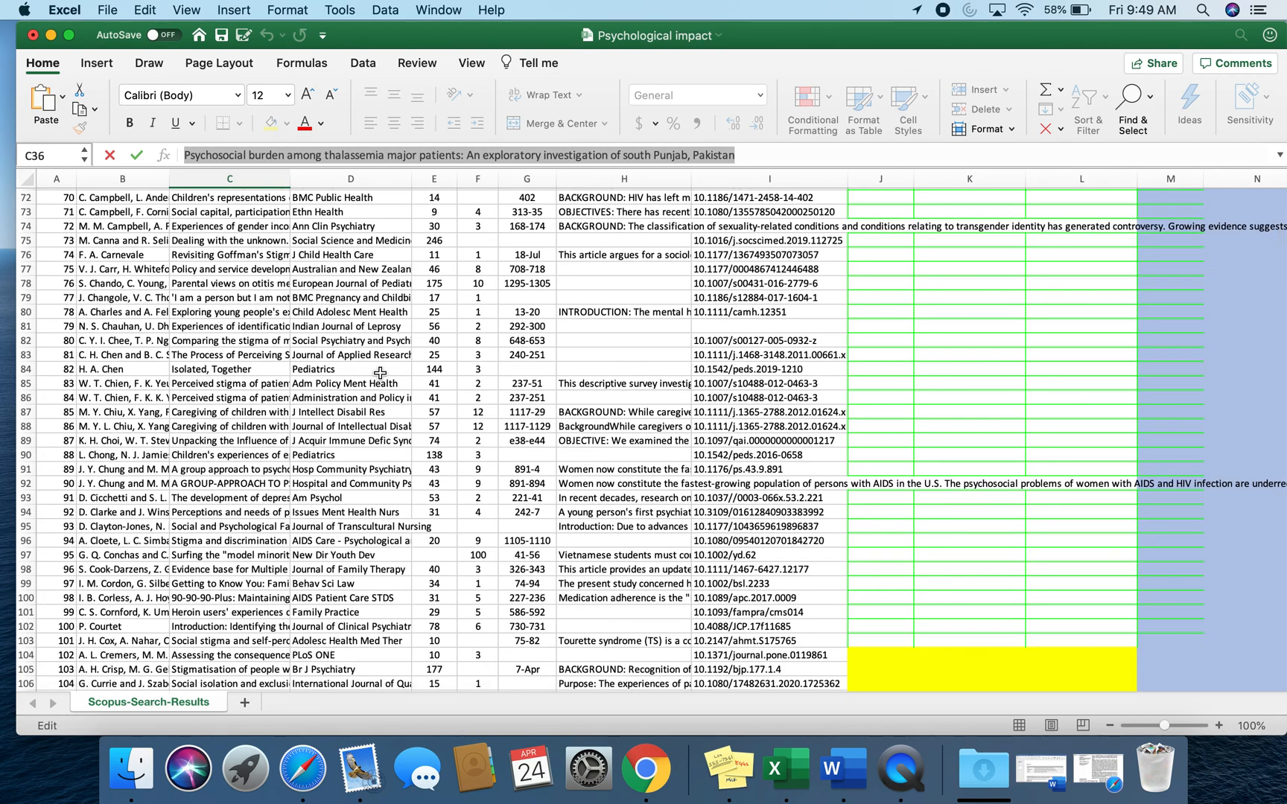
scroll(381, 373, "down", 4)
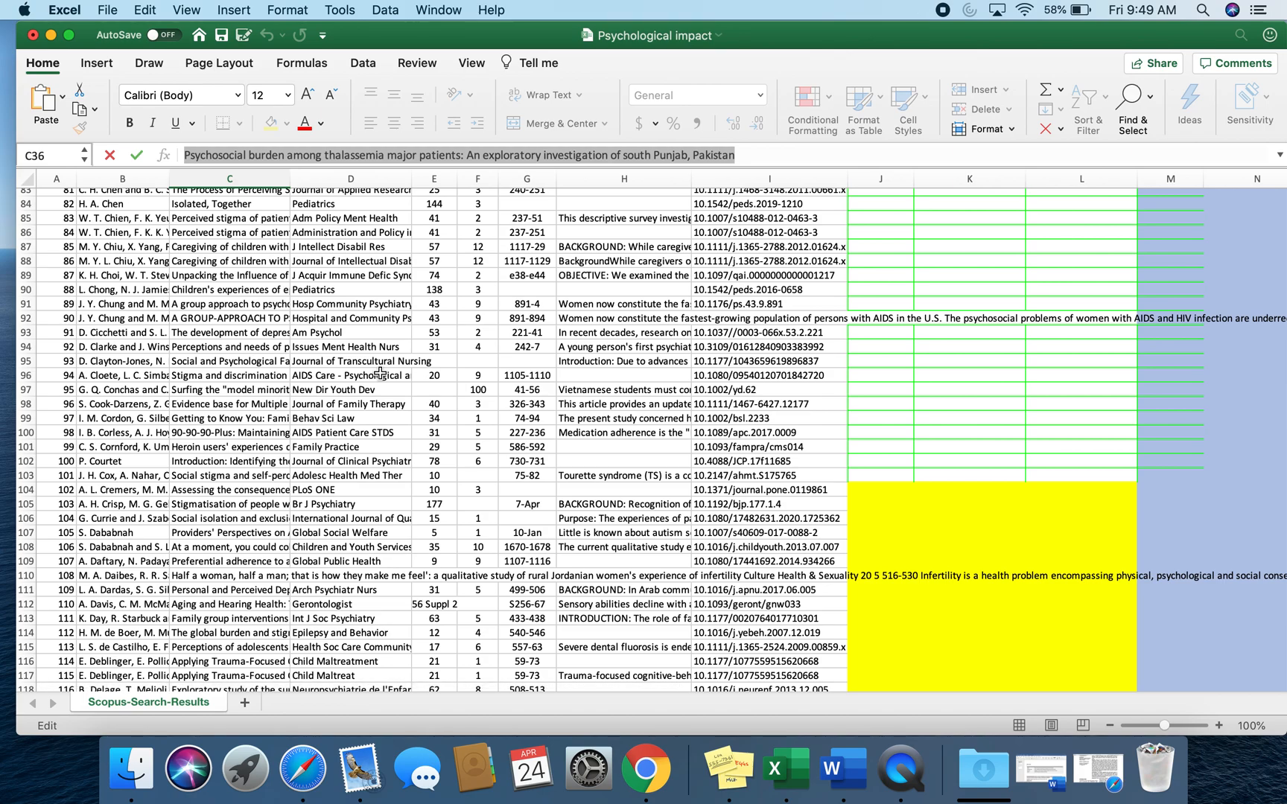
scroll(409, 532, "up", 20)
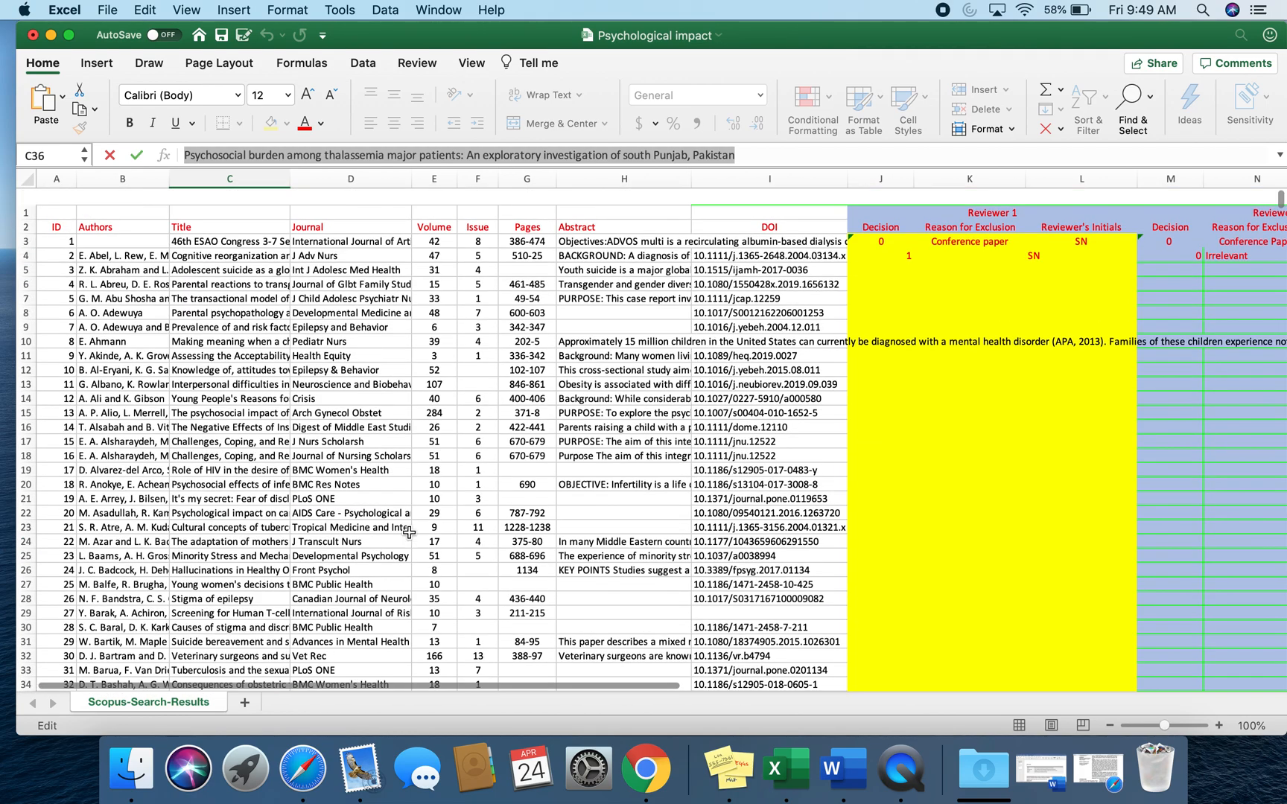
left_click(499, 395)
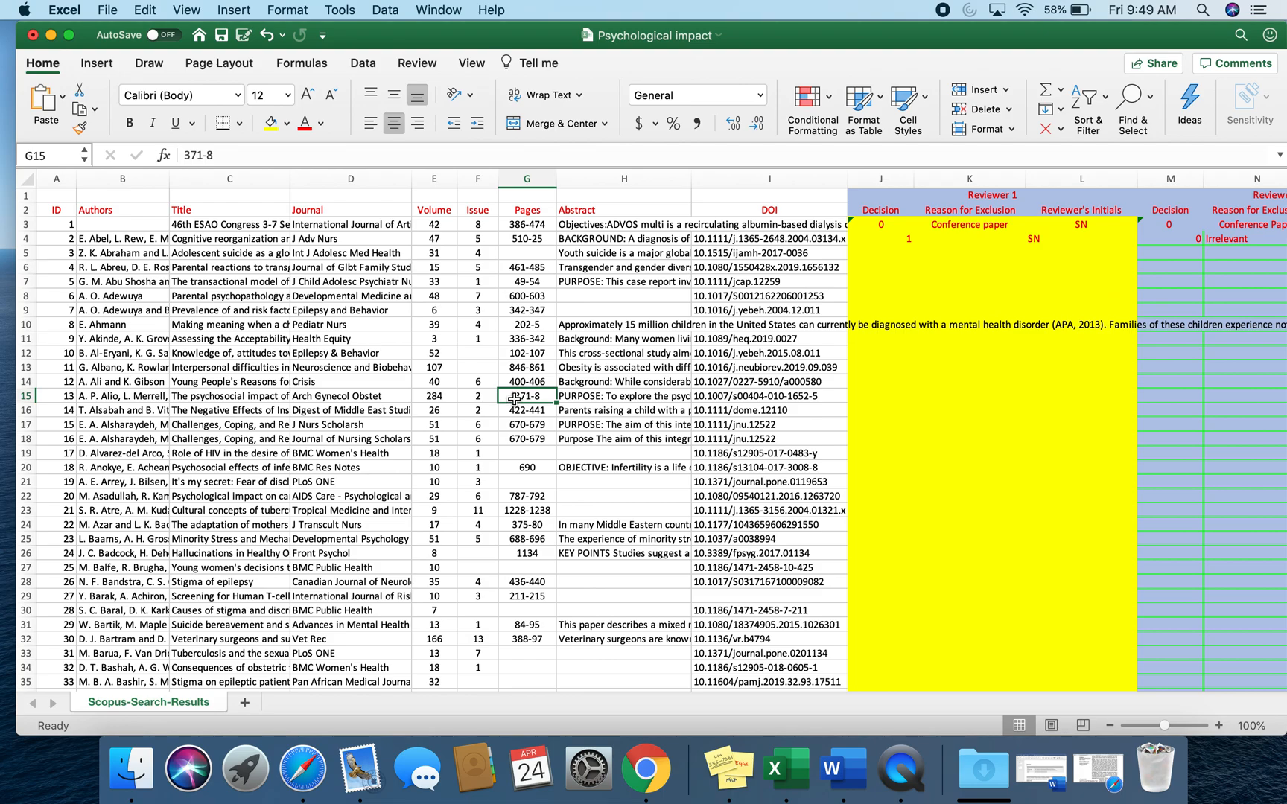
left_click_drag(368, 29, 350, 15)
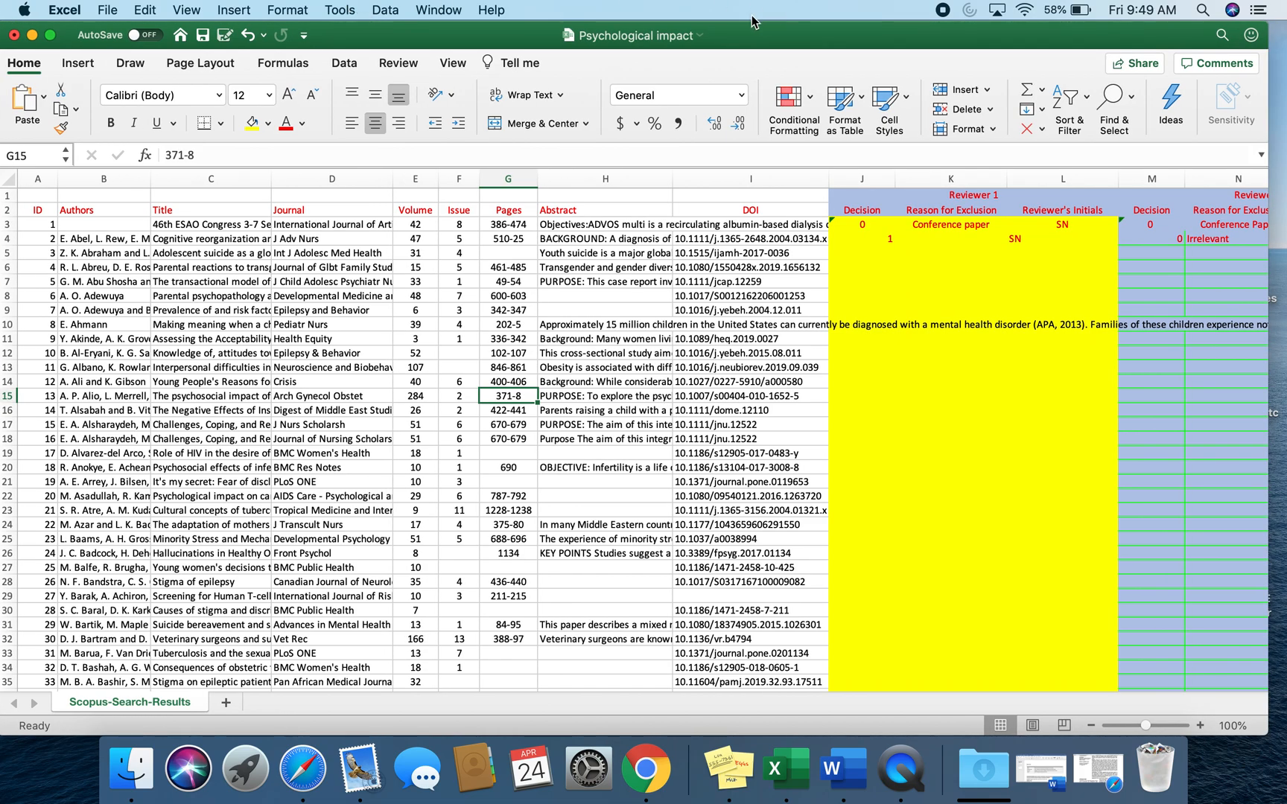